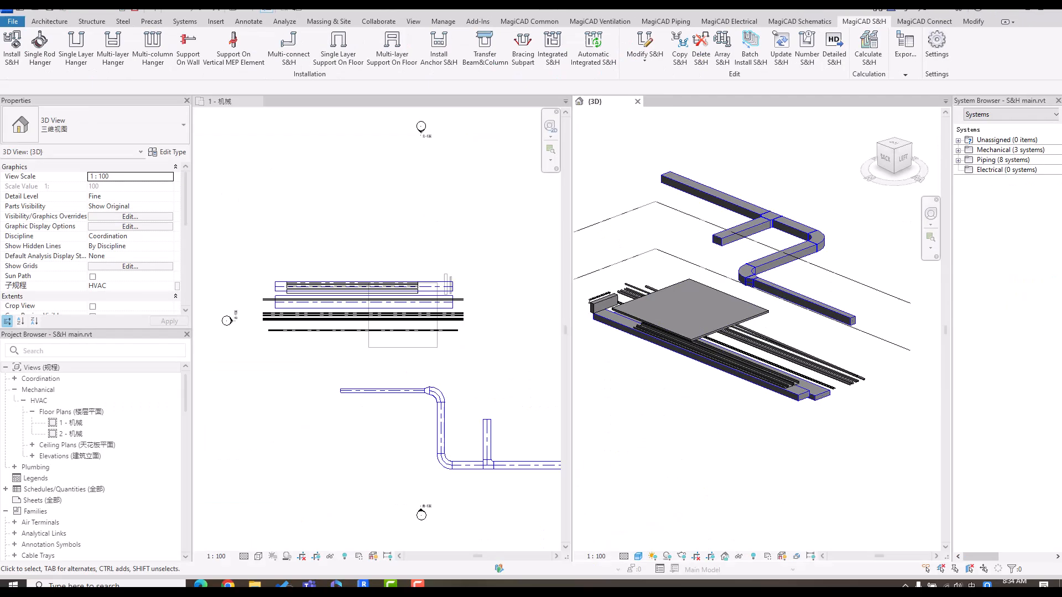
{"action": "left_click", "coordinate": [872, 146]}
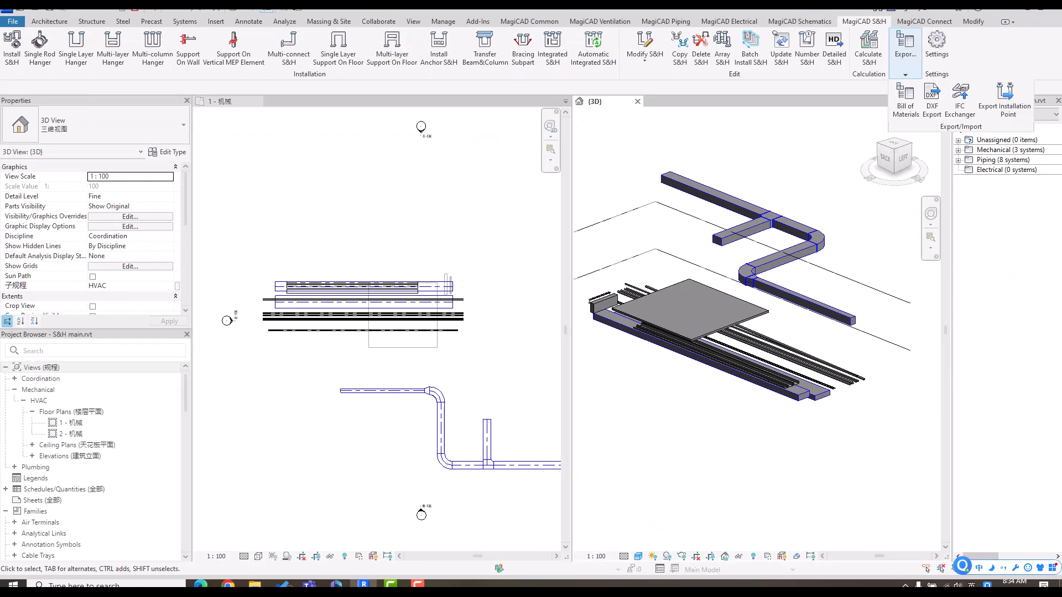
{"action": "key", "text": "ctrl+Tab"}
{"action": "key", "text": "ctrl+Tab"}
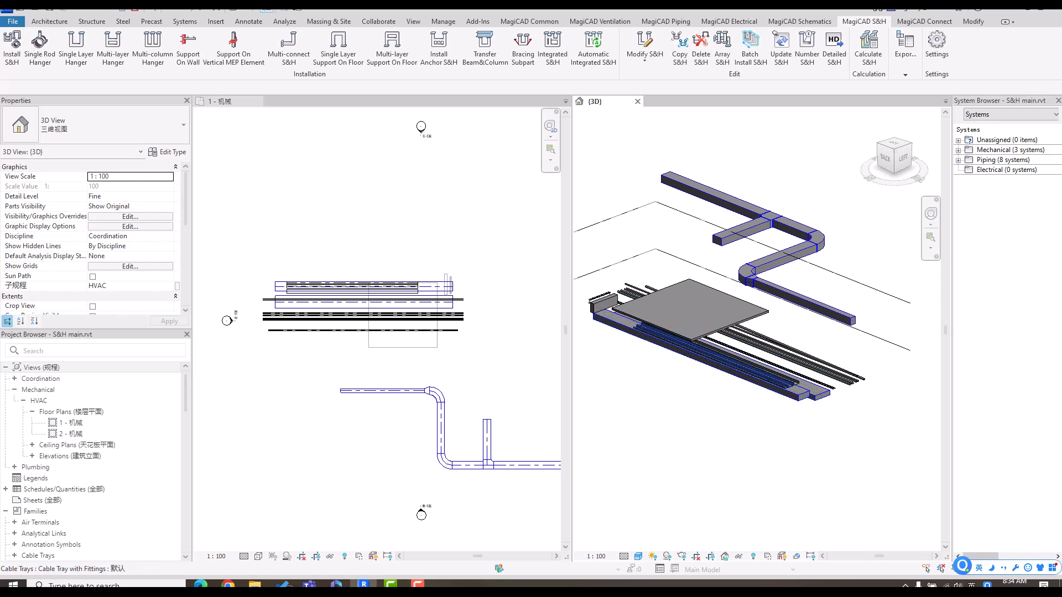
- In the 1 - 机械 floor plan, run Install S&H on the uppermost straight duct and finish the selection
{"action": "key", "text": "ctrl+Tab"}
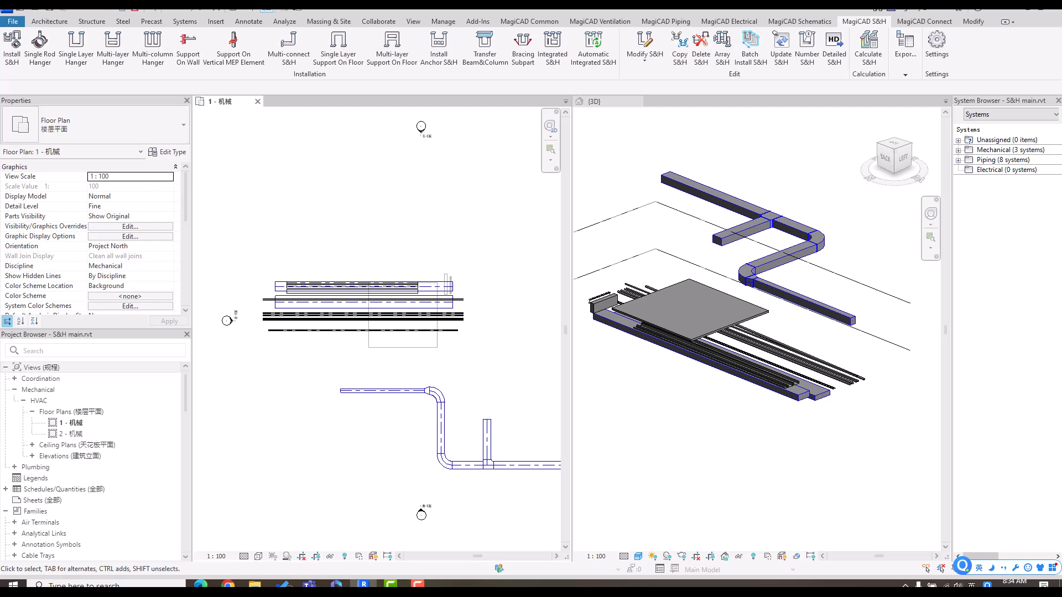
{"action": "scroll", "coordinate": [258, 271], "scroll_direction": "up", "scroll_amount": 4}
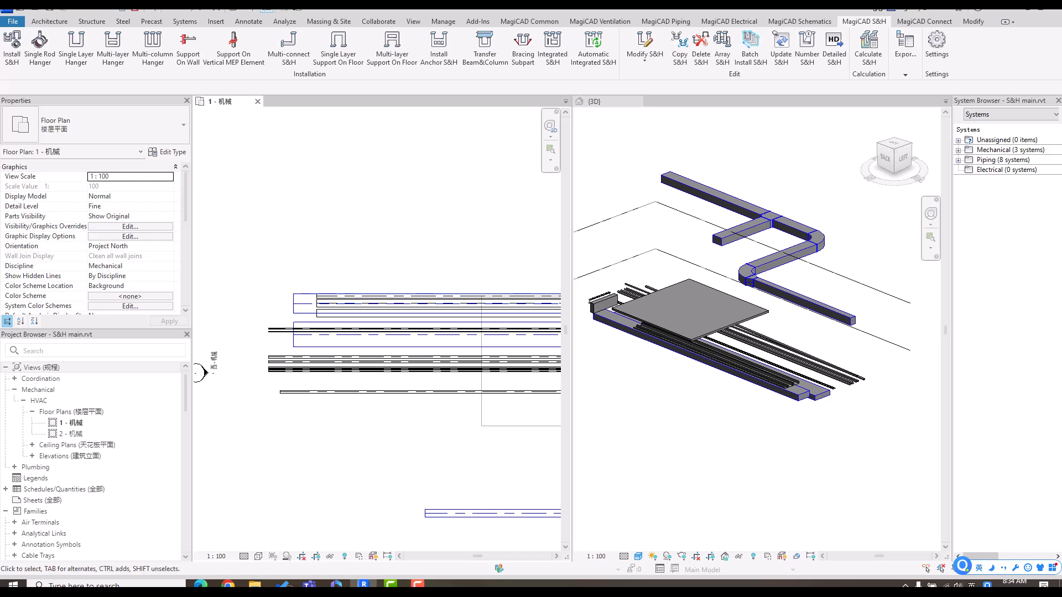
{"action": "left_click", "coordinate": [12, 47]}
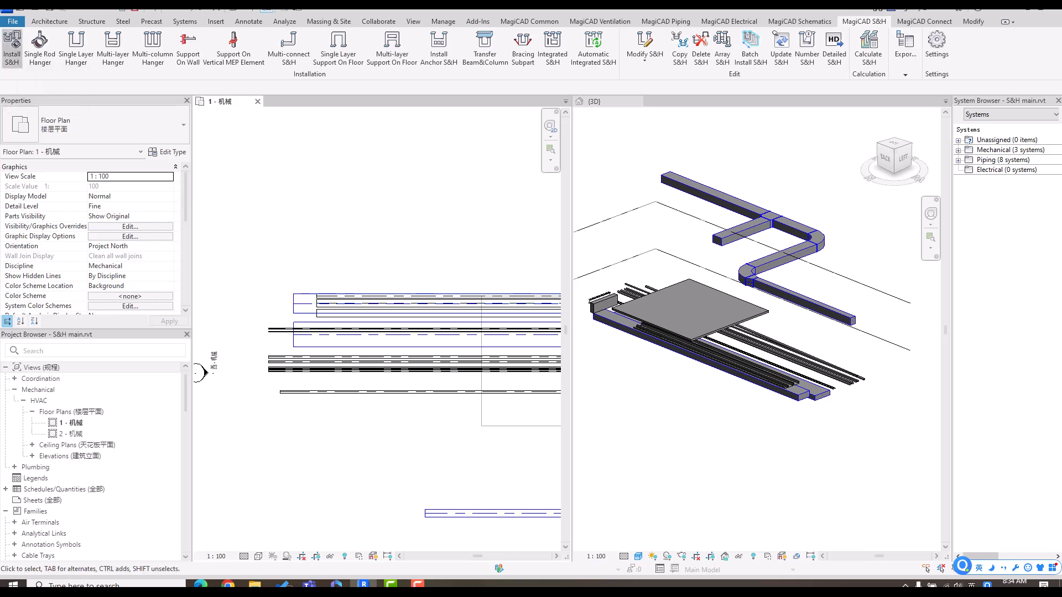
{"action": "left_click", "coordinate": [387, 295]}
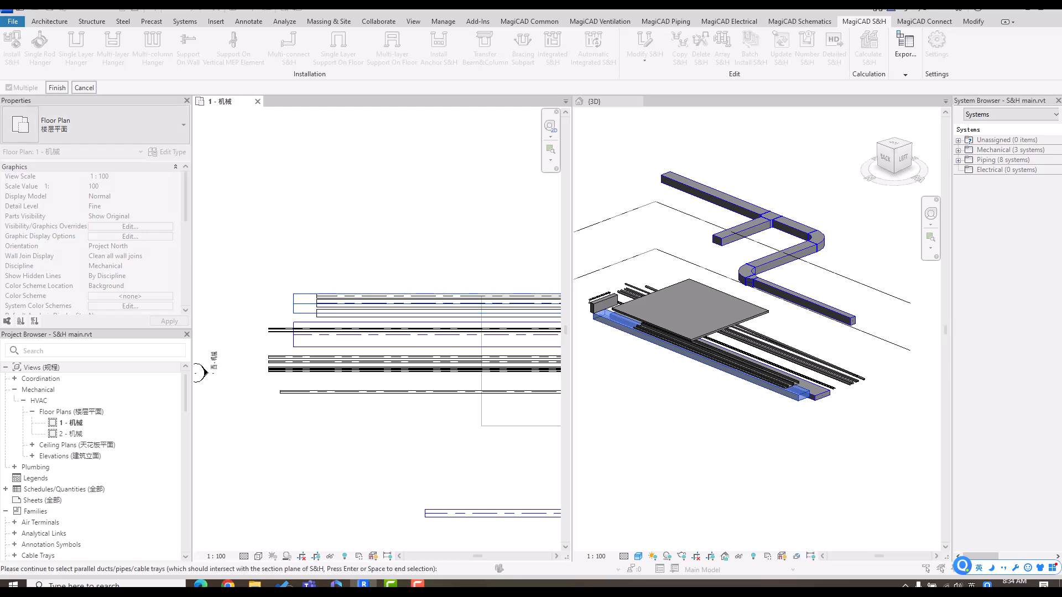
{"action": "left_click", "coordinate": [56, 88]}
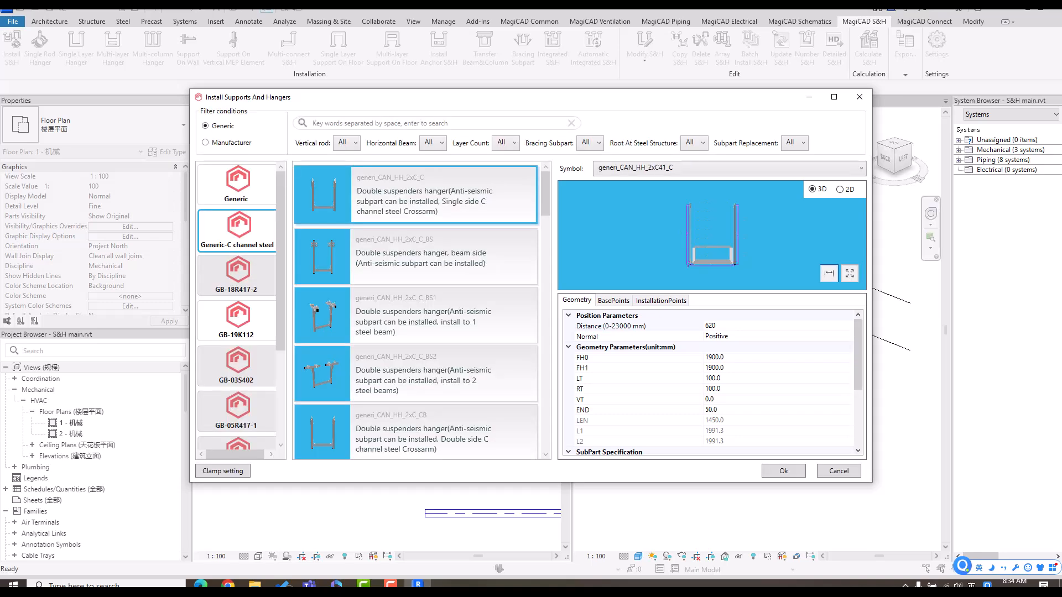
- Choose the Generic single layer hanger generi_caa_hh210_cc_1 with C suspender, C crossarm and fillet welding
{"action": "left_click", "coordinate": [236, 185]}
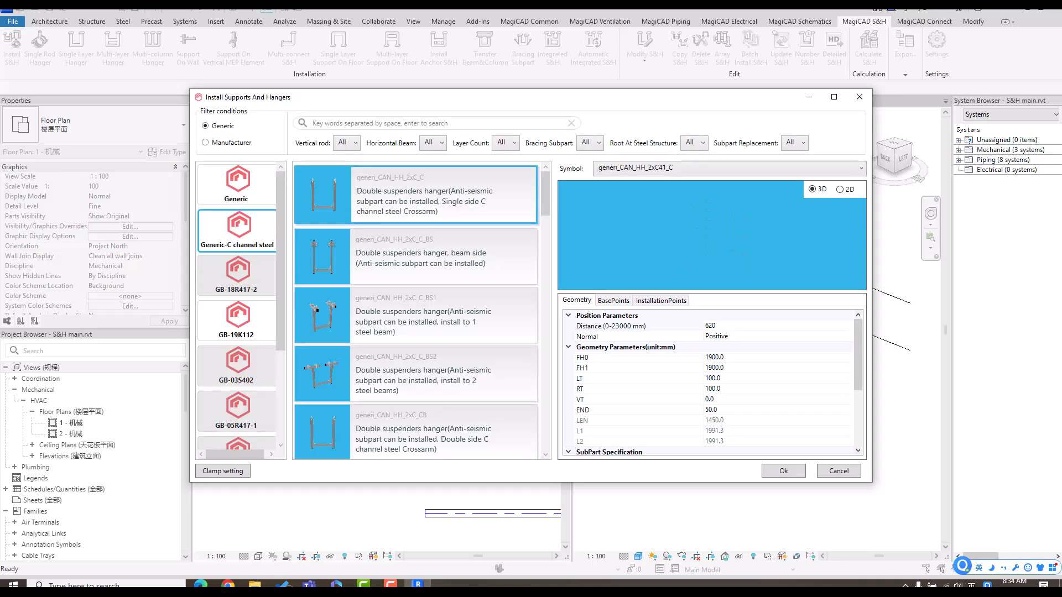
{"action": "mouse_move", "coordinate": [545, 174]}
{"action": "left_mouse_down"}
{"action": "mouse_move", "coordinate": [545, 228]}
{"action": "mouse_move", "coordinate": [546, 174]}
{"action": "left_mouse_up"}
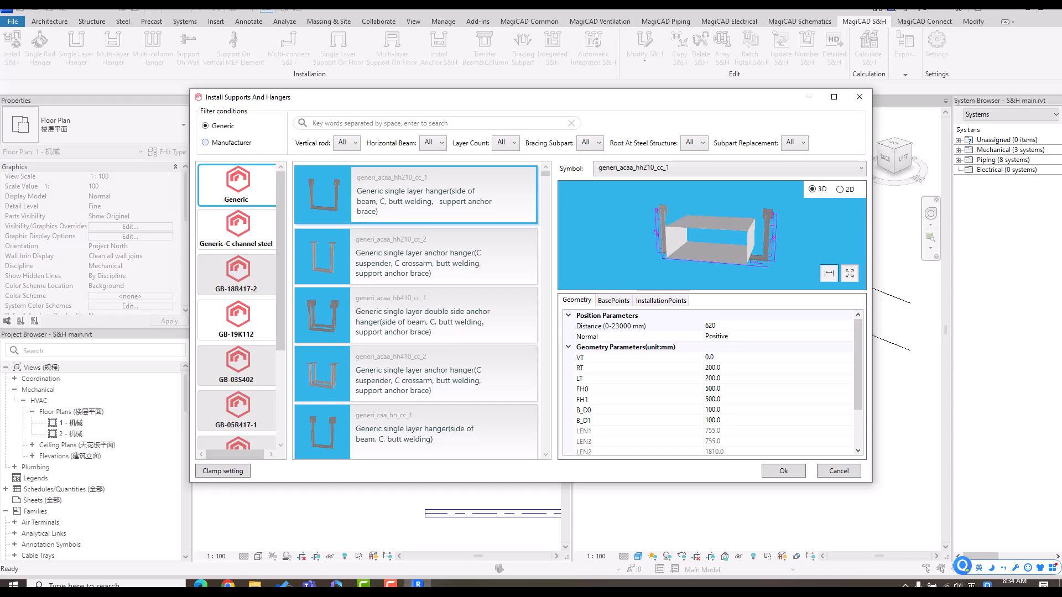
{"action": "left_click", "coordinate": [206, 142]}
{"action": "left_click", "coordinate": [415, 315]}
{"action": "scroll", "coordinate": [415, 311], "scroll_direction": "down", "scroll_amount": 9}
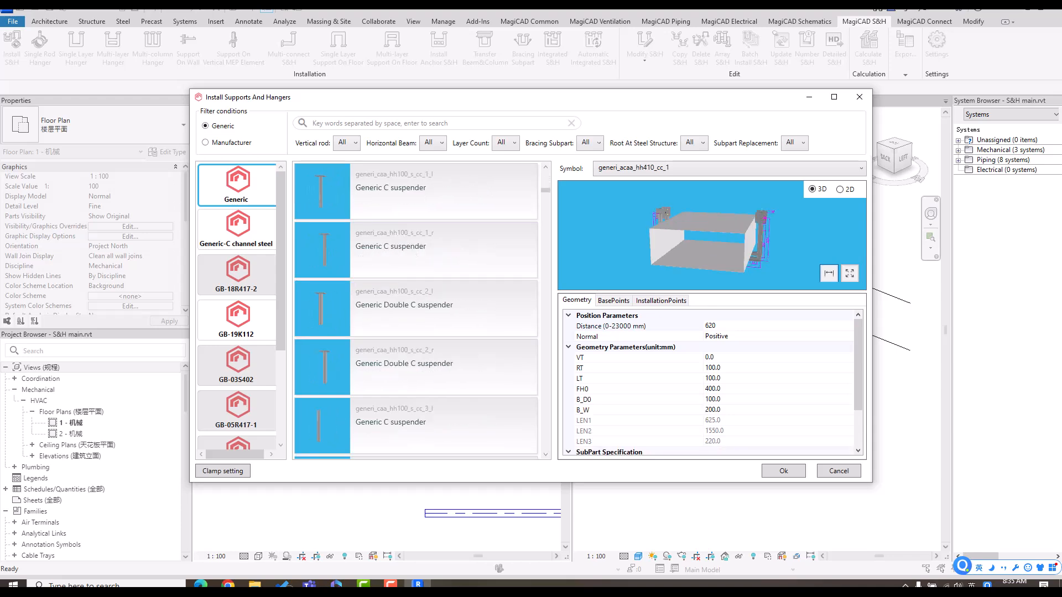
{"action": "scroll", "coordinate": [415, 310], "scroll_direction": "down", "scroll_amount": 6}
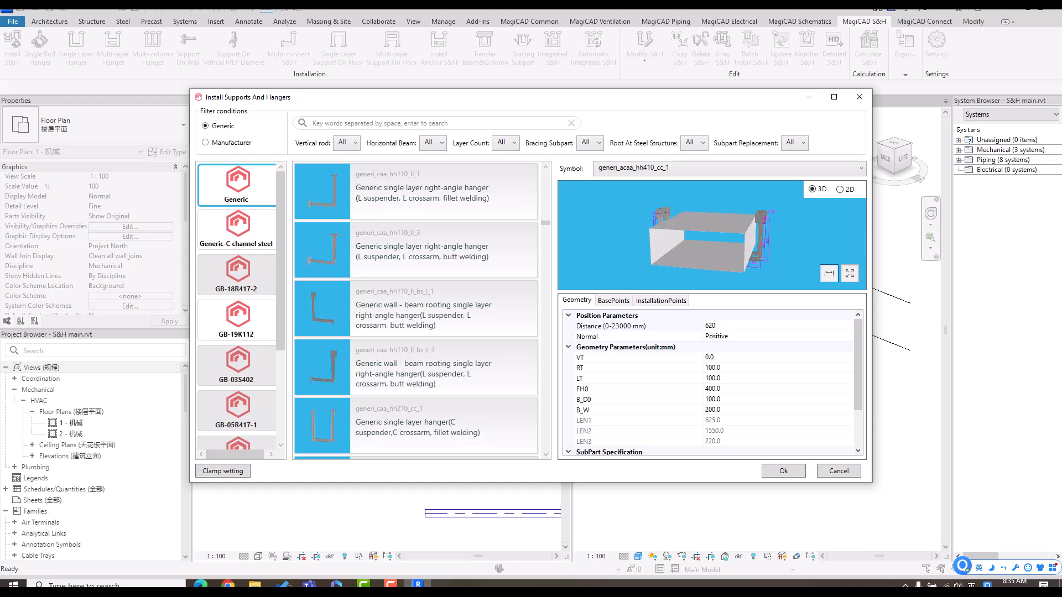
{"action": "scroll", "coordinate": [415, 310], "scroll_direction": "up", "scroll_amount": 3}
{"action": "left_click", "coordinate": [415, 253]}
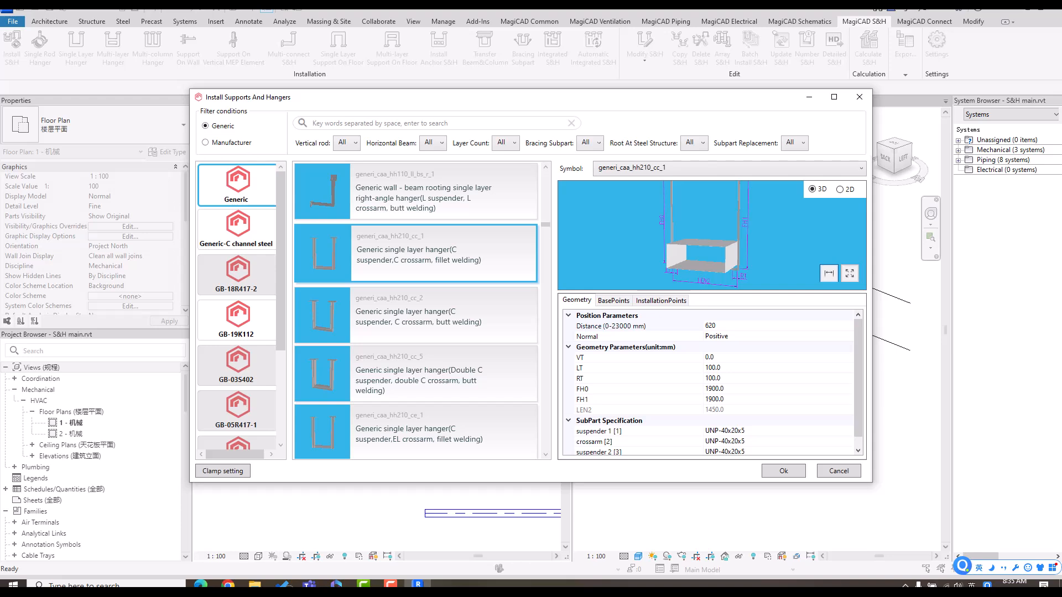
- Review the steel specifications for suspender 1 and the crossarm, keep UNP-40x20x5, and install the hanger near the duct's end
{"action": "scroll", "coordinate": [712, 382], "scroll_direction": "down", "scroll_amount": 1}
{"action": "left_click", "coordinate": [638, 420]}
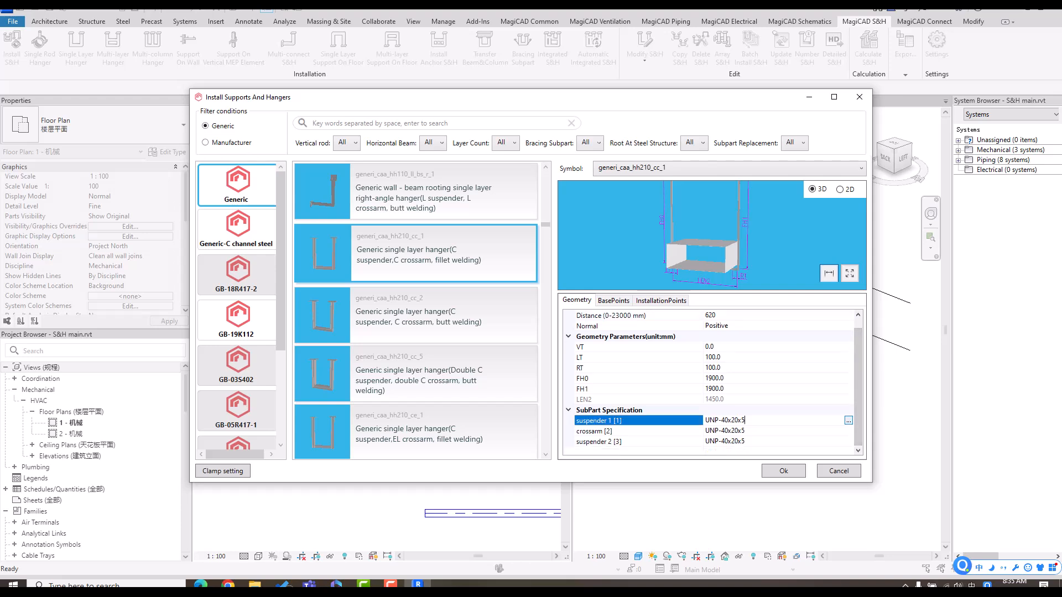
{"action": "left_click", "coordinate": [848, 420]}
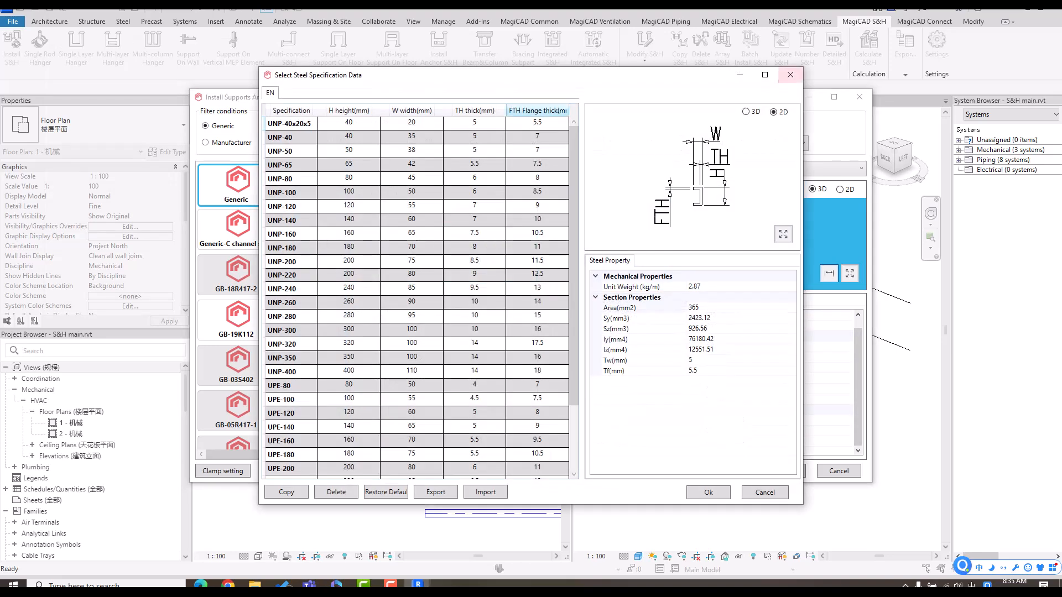
{"action": "left_click", "coordinate": [790, 74]}
{"action": "left_click", "coordinate": [638, 431]}
{"action": "left_click", "coordinate": [848, 431]}
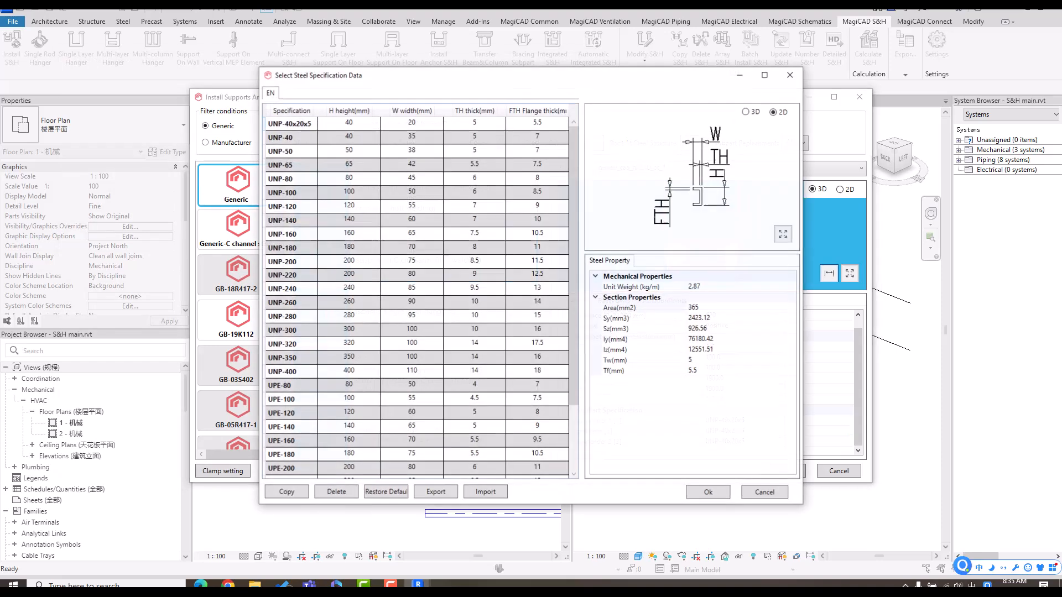
{"action": "left_click", "coordinate": [709, 492]}
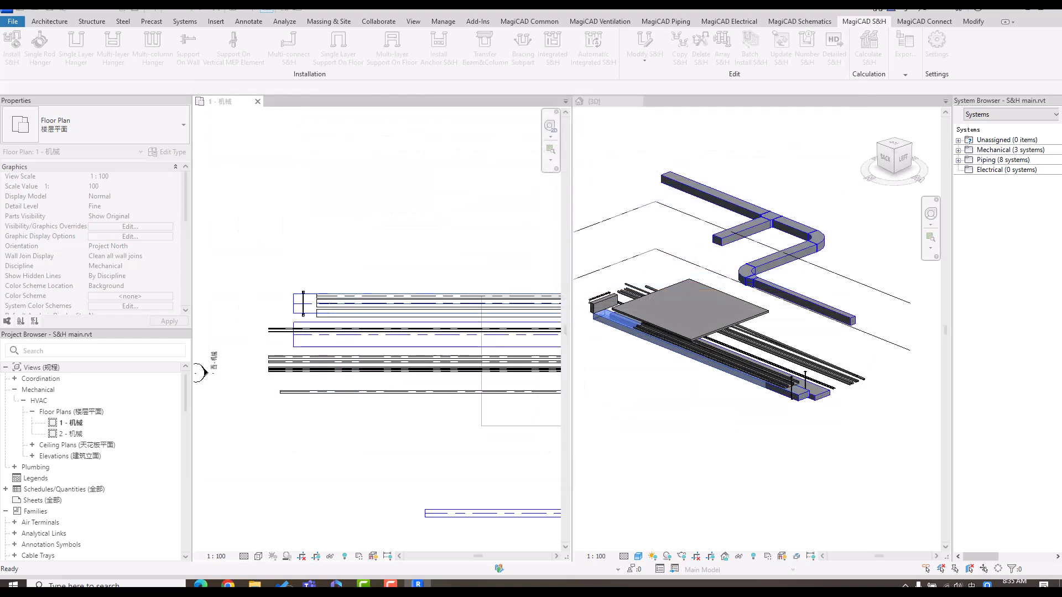
{"action": "scroll", "coordinate": [810, 384], "scroll_direction": "up", "scroll_amount": 6}
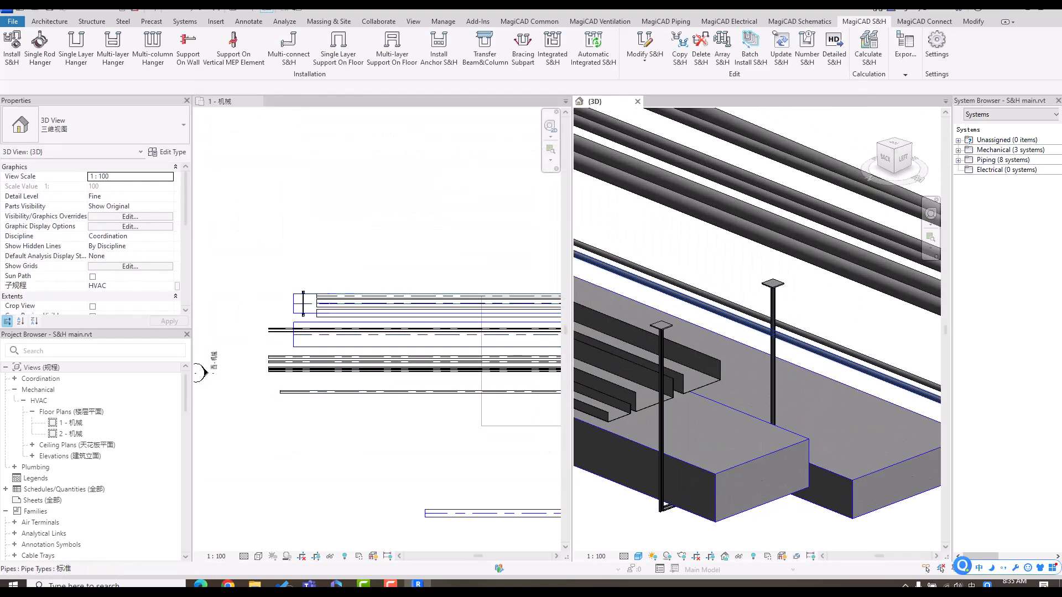
- Copy the installed hanger with Copy S&H onto the separate branching duct run, near its narrow straight end
{"action": "key", "text": "ctrl+Tab"}
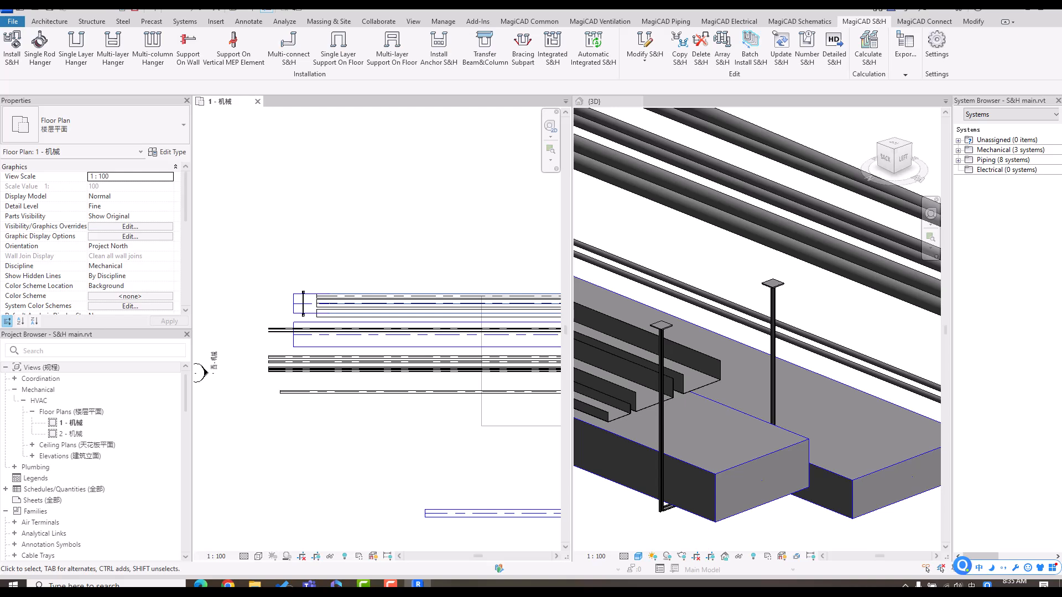
{"action": "middle_click_drag", "start_coordinate": [454, 459], "coordinate": [353, 358]}
{"action": "scroll", "coordinate": [354, 359], "scroll_direction": "down", "scroll_amount": 2}
{"action": "middle_click_drag", "start_coordinate": [378, 394], "coordinate": [387, 396]}
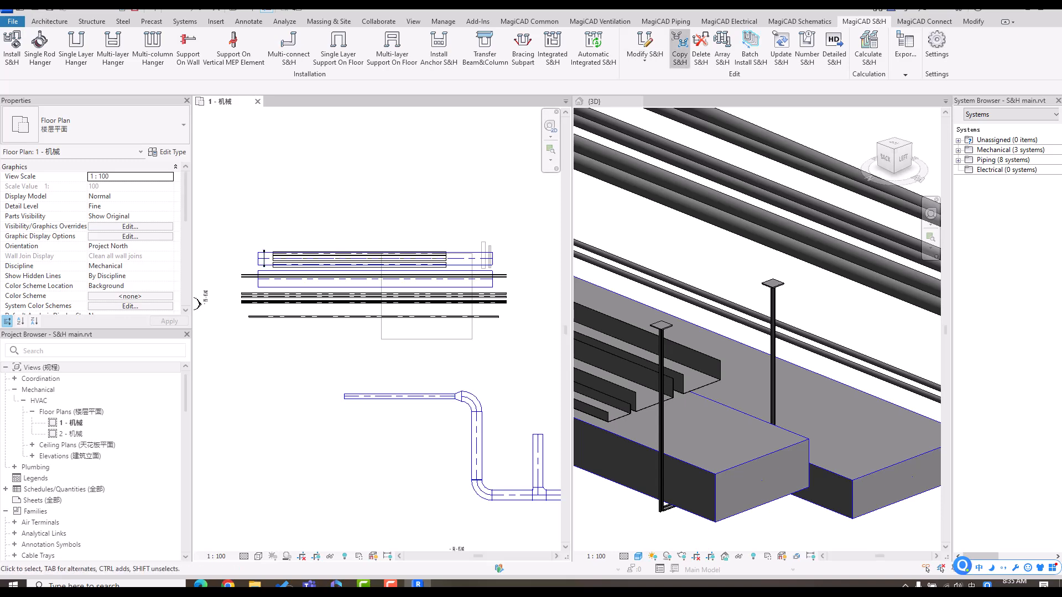
{"action": "scroll", "coordinate": [265, 259], "scroll_direction": "up", "scroll_amount": 3}
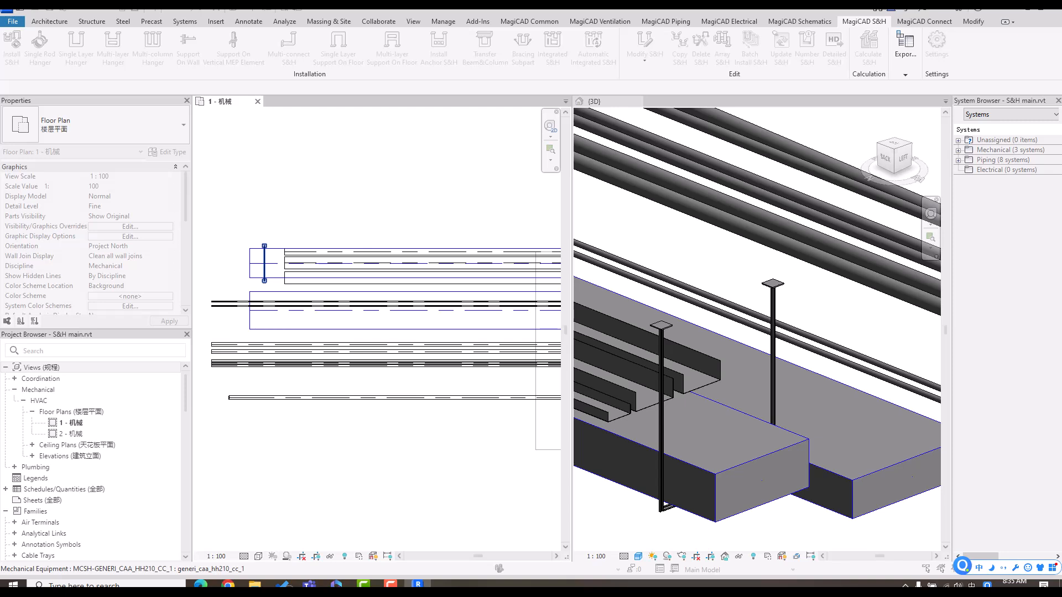
{"action": "scroll", "coordinate": [328, 202], "scroll_direction": "down", "scroll_amount": 2}
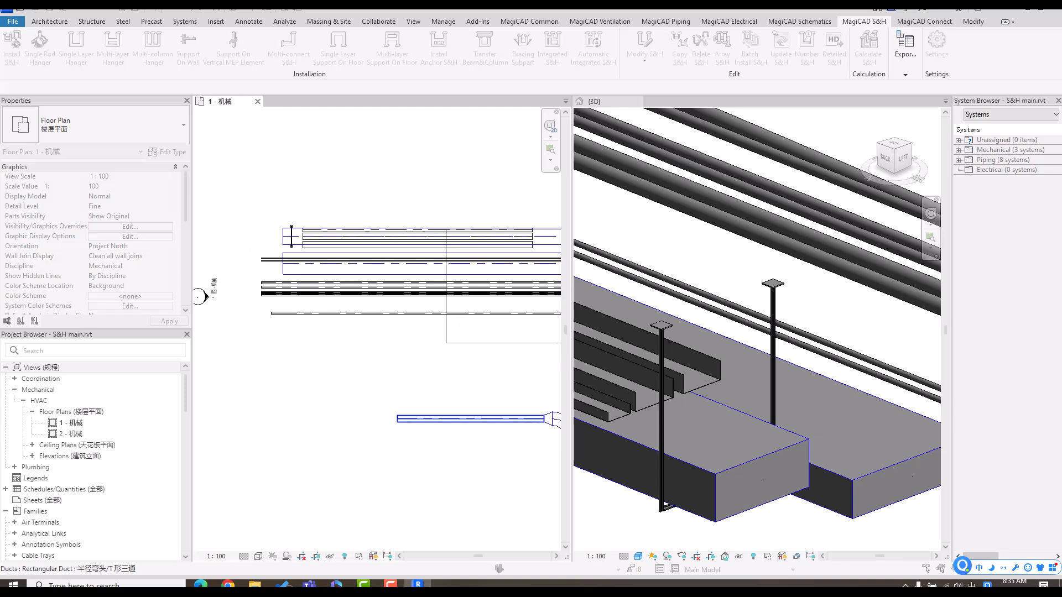
{"action": "left_click", "coordinate": [471, 419]}
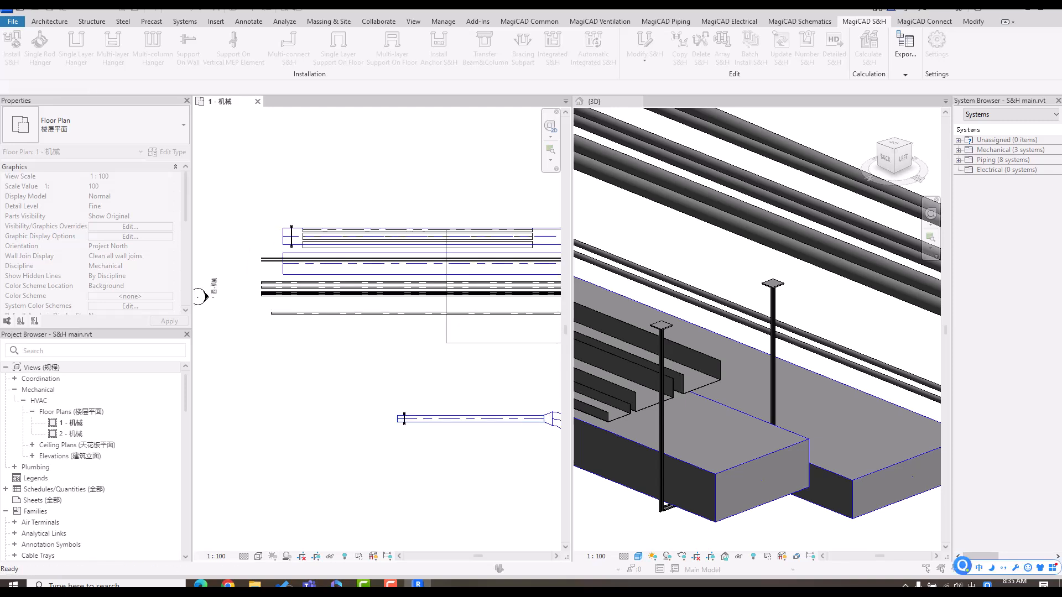
{"action": "right_click", "coordinate": [319, 359]}
{"action": "left_click", "coordinate": [333, 367]}
- Examine the sizes of the original and target ducts in the 3D view, and the properties of the copied hanger
{"action": "left_click", "coordinate": [797, 303]}
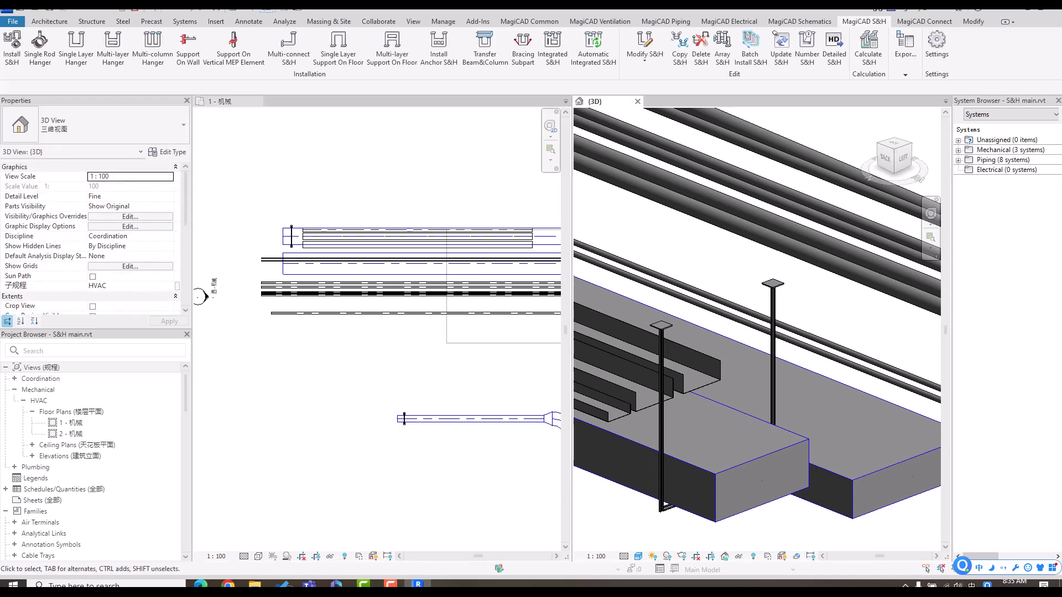
{"action": "scroll", "coordinate": [797, 303], "scroll_direction": "down", "scroll_amount": 3}
{"action": "middle_click_drag", "start_coordinate": [798, 298], "coordinate": [646, 299]}
{"action": "scroll", "coordinate": [762, 319], "scroll_direction": "down", "scroll_amount": 2}
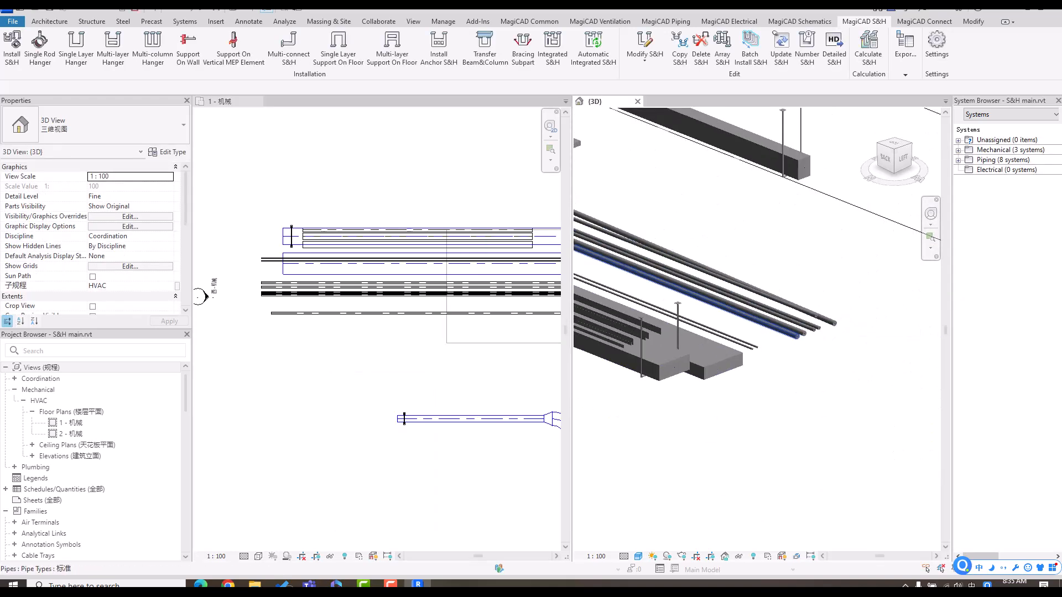
{"action": "middle_click_drag", "start_coordinate": [761, 319], "coordinate": [779, 317]}
{"action": "left_click", "coordinate": [693, 365]}
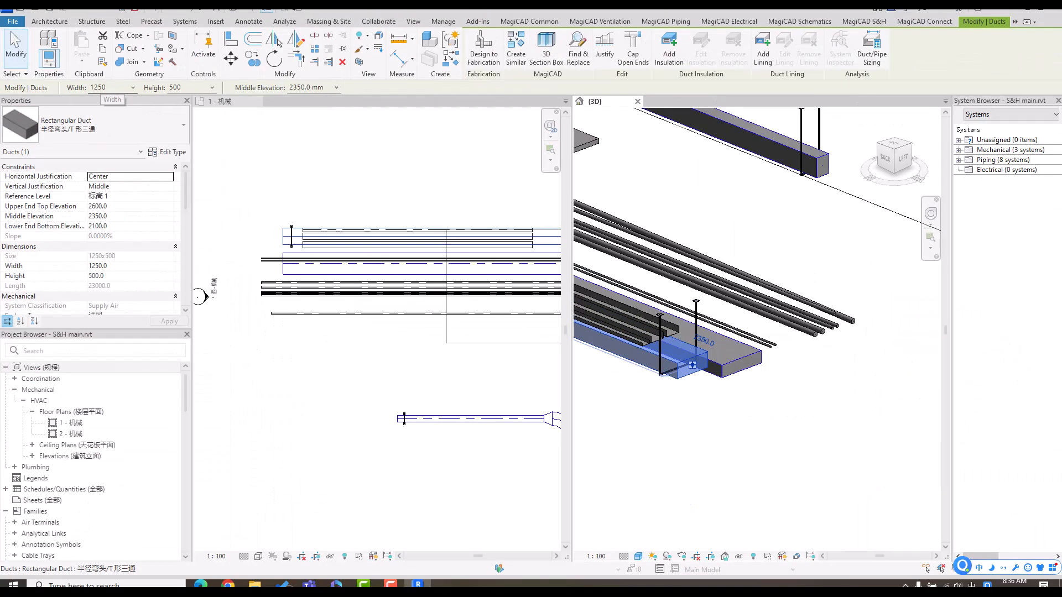
{"action": "left_click", "coordinate": [736, 141]}
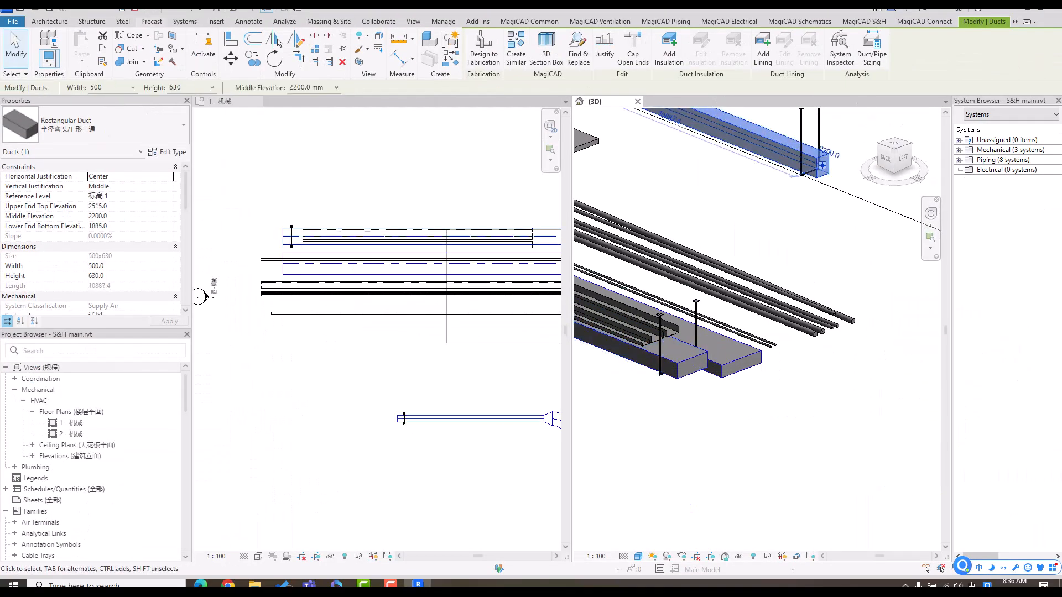
{"action": "key", "text": "Escape"}
{"action": "middle_click_drag", "start_coordinate": [819, 166], "coordinate": [776, 296]}
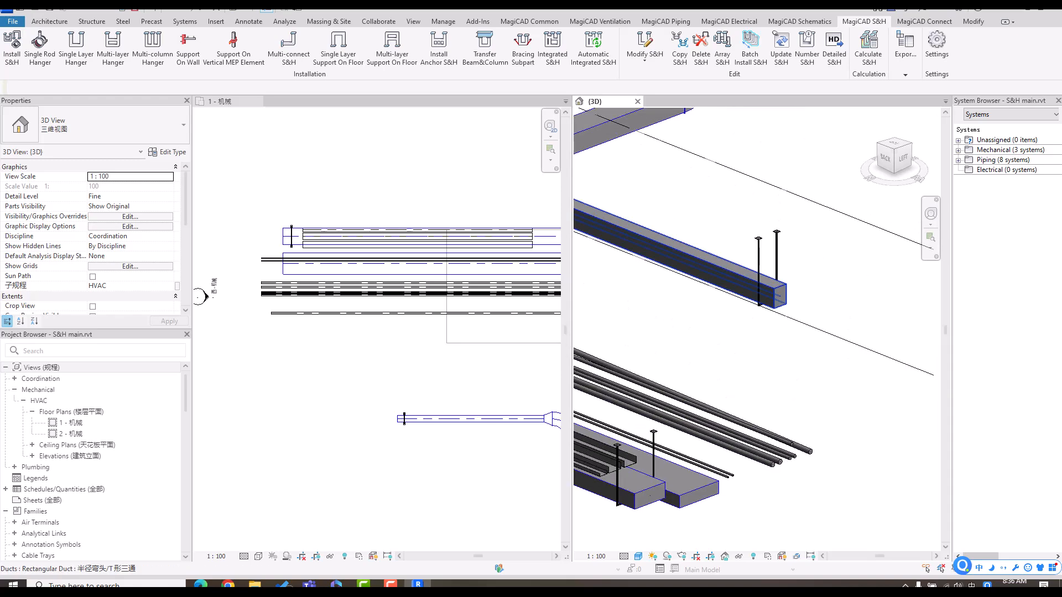
{"action": "left_click", "coordinate": [776, 260]}
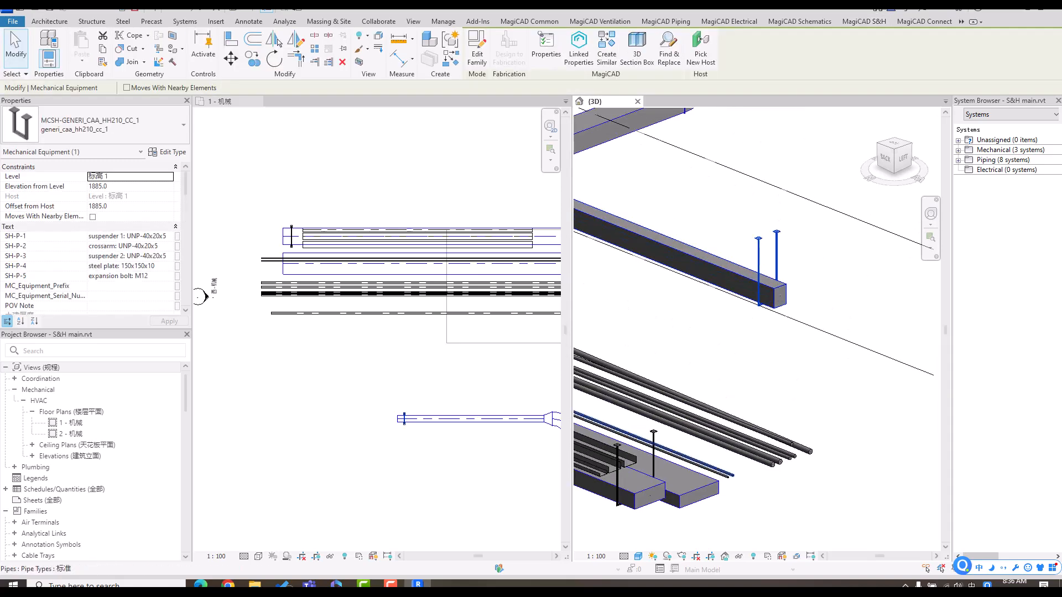
{"action": "middle_click_drag", "start_coordinate": [709, 465], "coordinate": [769, 431]}
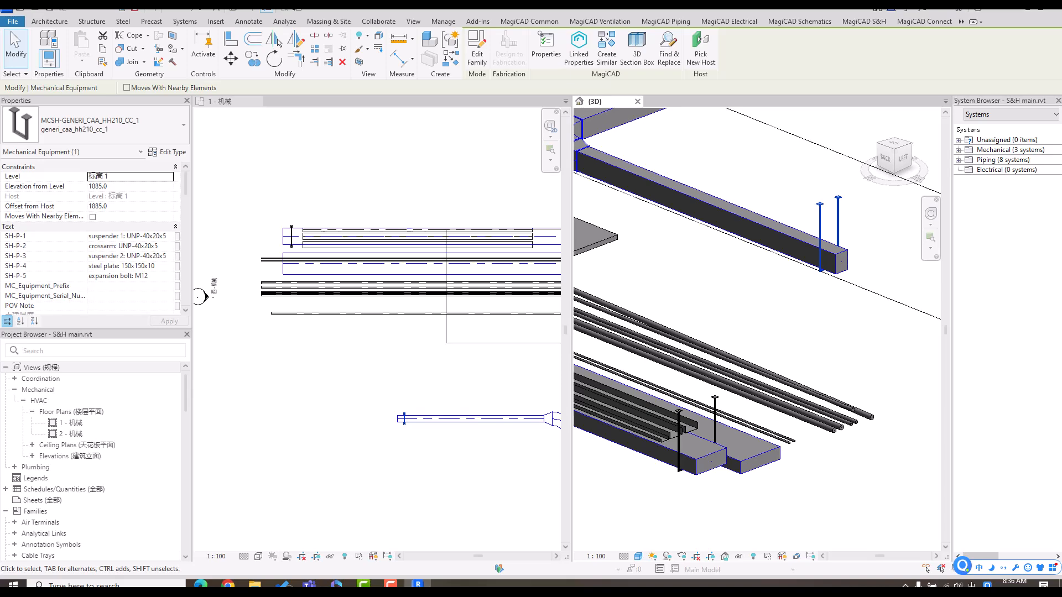
- Array the copied hanger along the branching duct run with spacing 3000, number 20 and Array across fittings enabled, generating only in-range instances
{"action": "scroll", "coordinate": [409, 377], "scroll_direction": "down", "scroll_amount": 3}
{"action": "key", "text": "Escape"}
{"action": "middle_click_drag", "start_coordinate": [408, 377], "coordinate": [375, 370]}
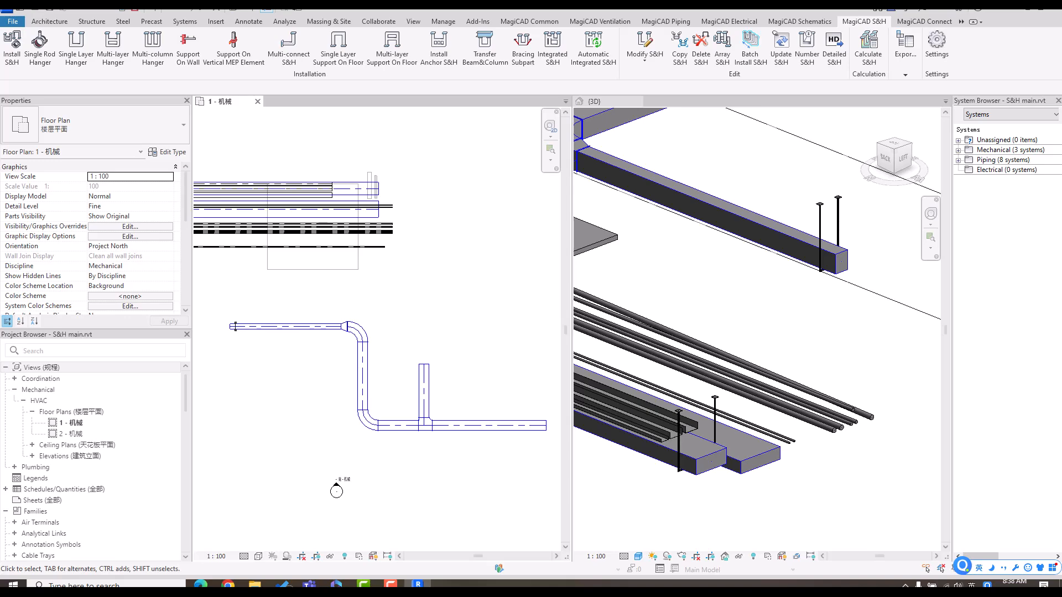
{"action": "left_click", "coordinate": [722, 47]}
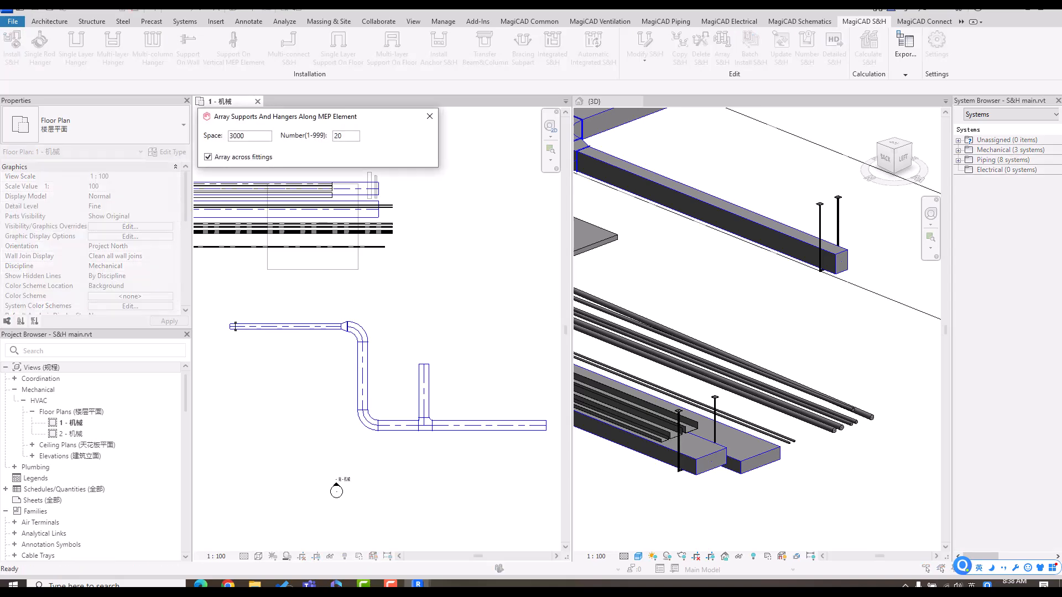
{"action": "double_click", "coordinate": [237, 136]}
{"action": "double_click", "coordinate": [237, 136]}
{"action": "key", "text": "Tab"}
{"action": "key", "text": "Return"}
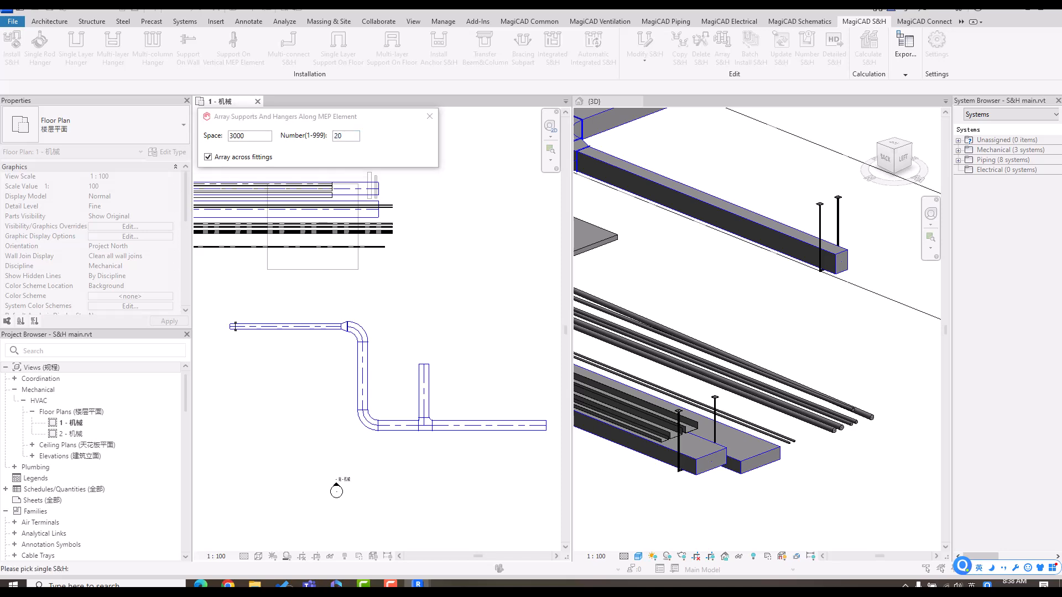
{"action": "left_click", "coordinate": [236, 326]}
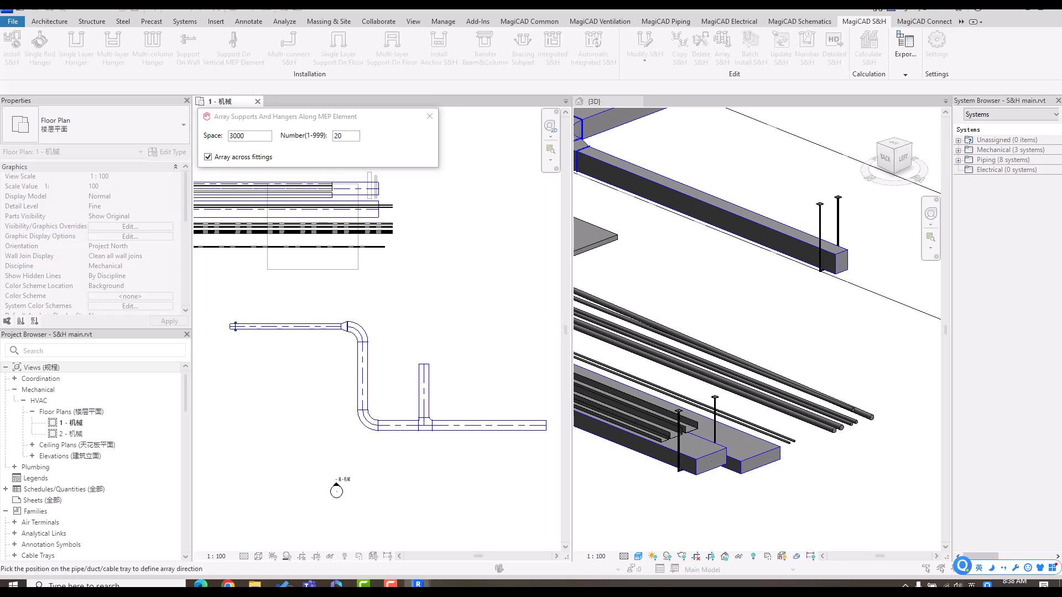
{"action": "left_click", "coordinate": [285, 327]}
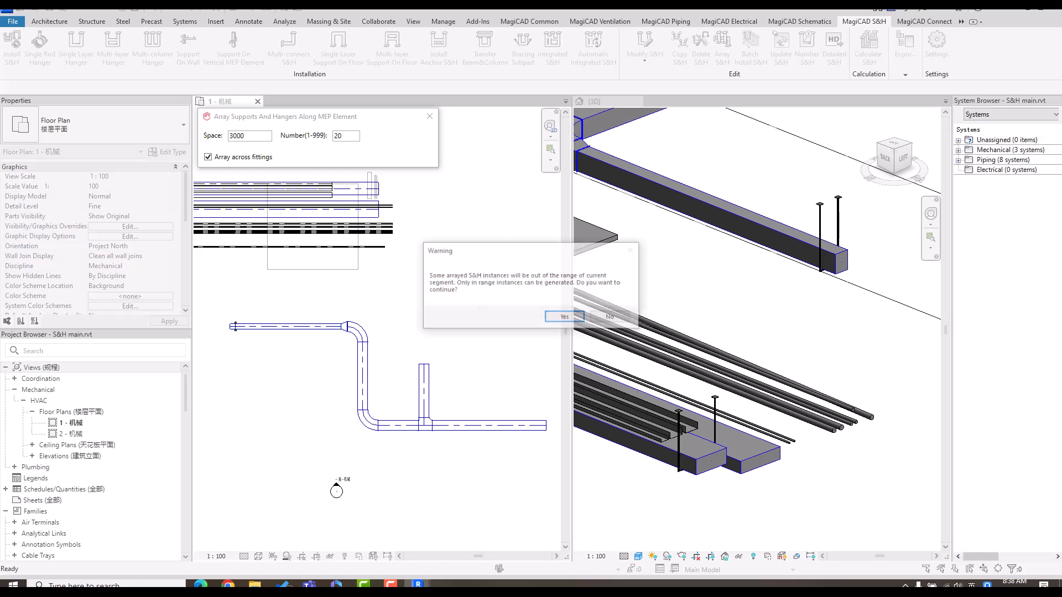
{"action": "key", "text": "Return"}
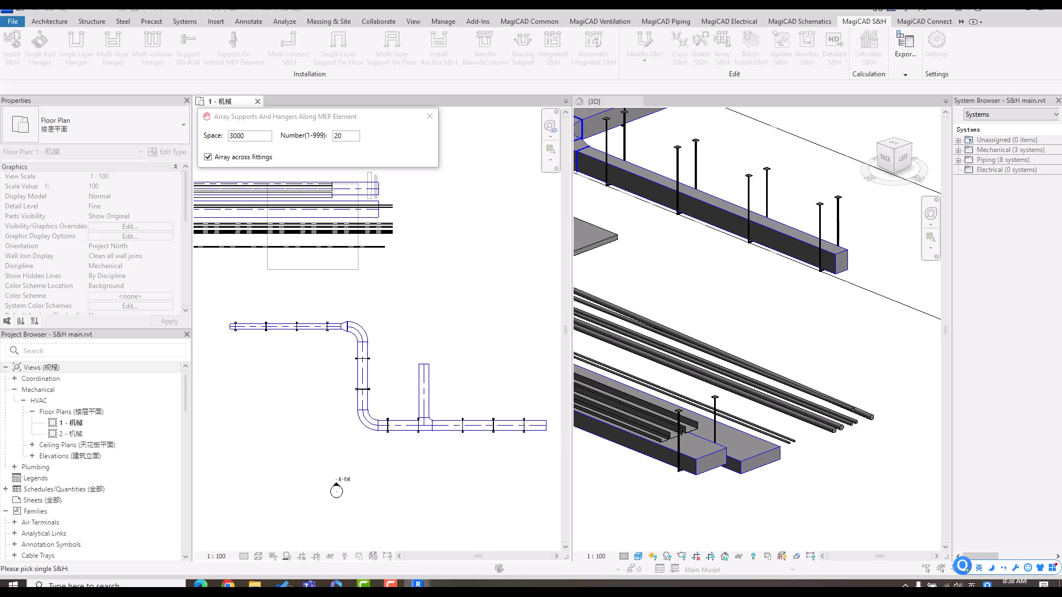
- Review the geometry parameters and subpart specification of the original hanger at the main duct's end with Modify S&H
{"action": "scroll", "coordinate": [422, 320], "scroll_direction": "down", "scroll_amount": 2}
{"action": "middle_click_drag", "start_coordinate": [422, 319], "coordinate": [486, 414]}
{"action": "right_click", "coordinate": [377, 249]}
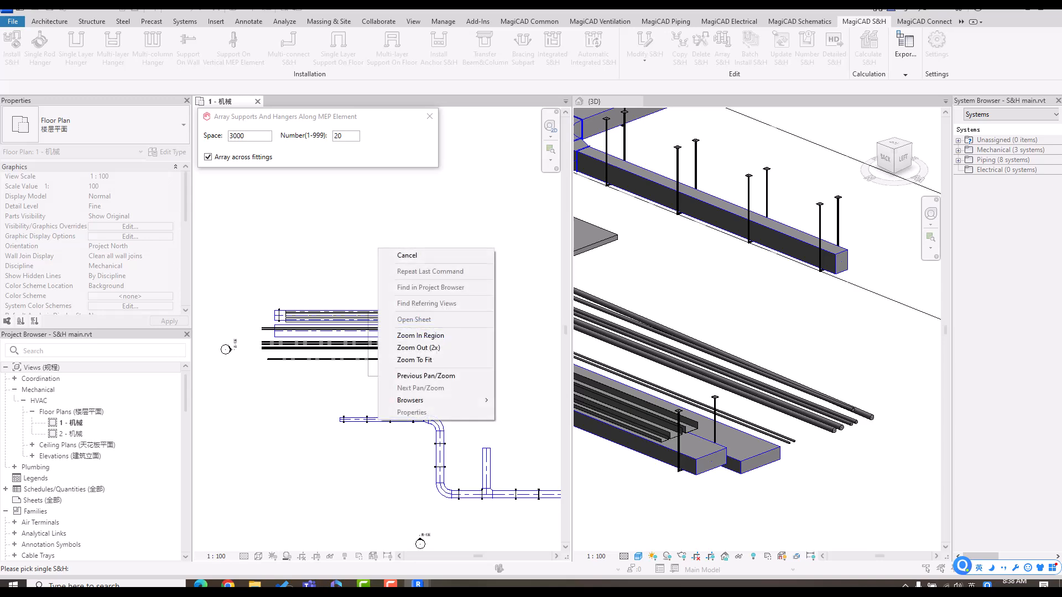
{"action": "left_click", "coordinate": [408, 255]}
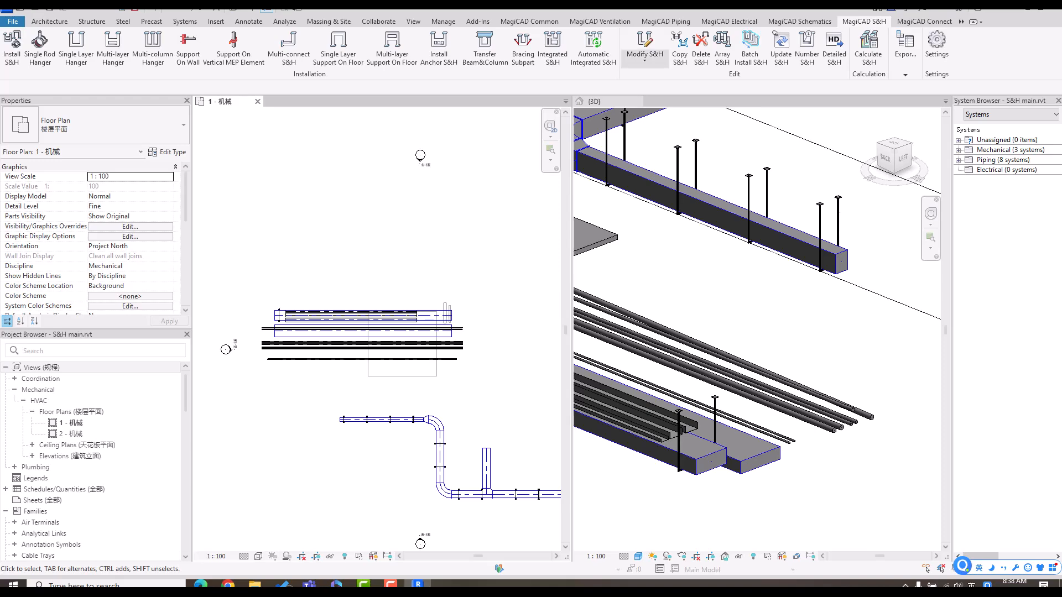
{"action": "left_click", "coordinate": [645, 58]}
{"action": "left_click", "coordinate": [661, 81]}
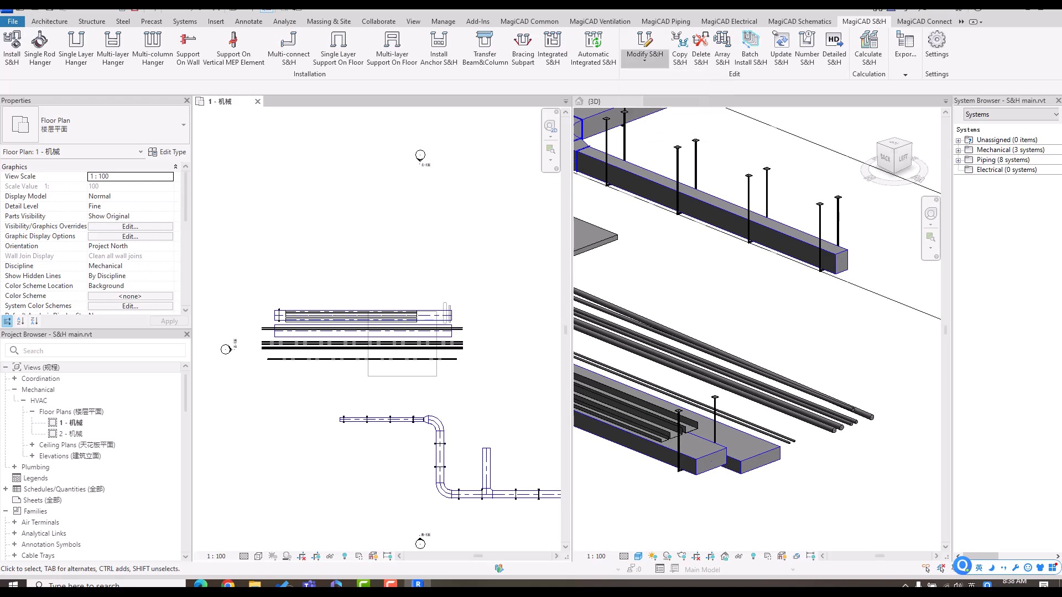
{"action": "left_click", "coordinate": [289, 322]}
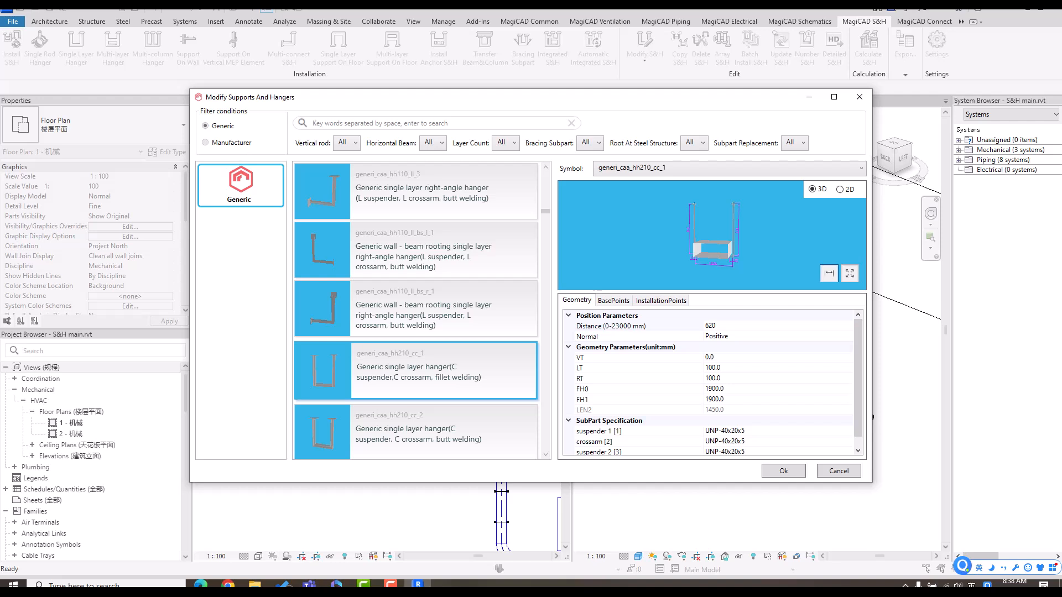
{"action": "scroll", "coordinate": [713, 384], "scroll_direction": "down", "scroll_amount": 1}
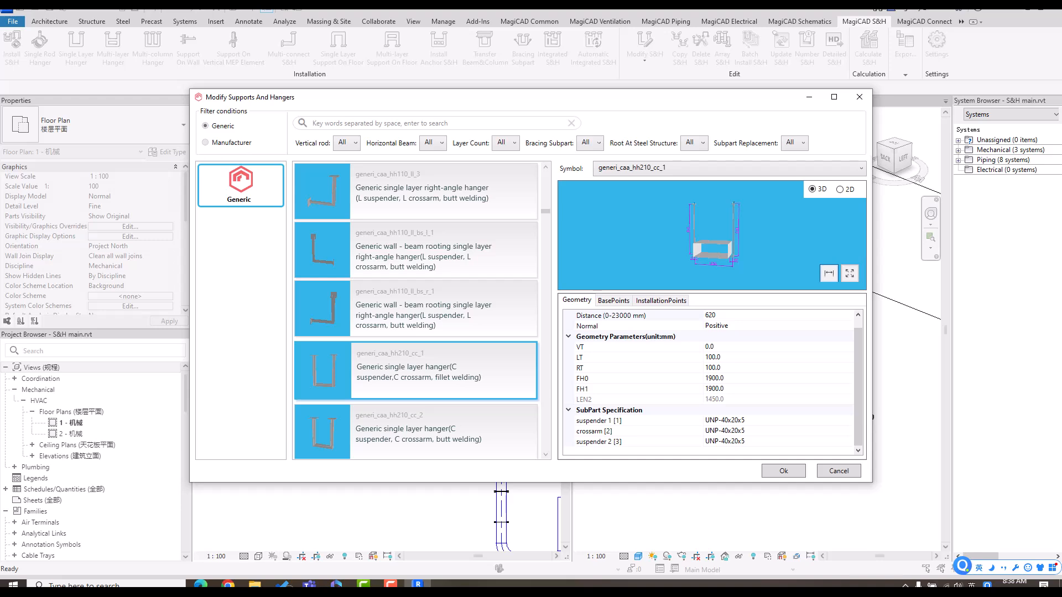
{"action": "left_click", "coordinate": [860, 97]}
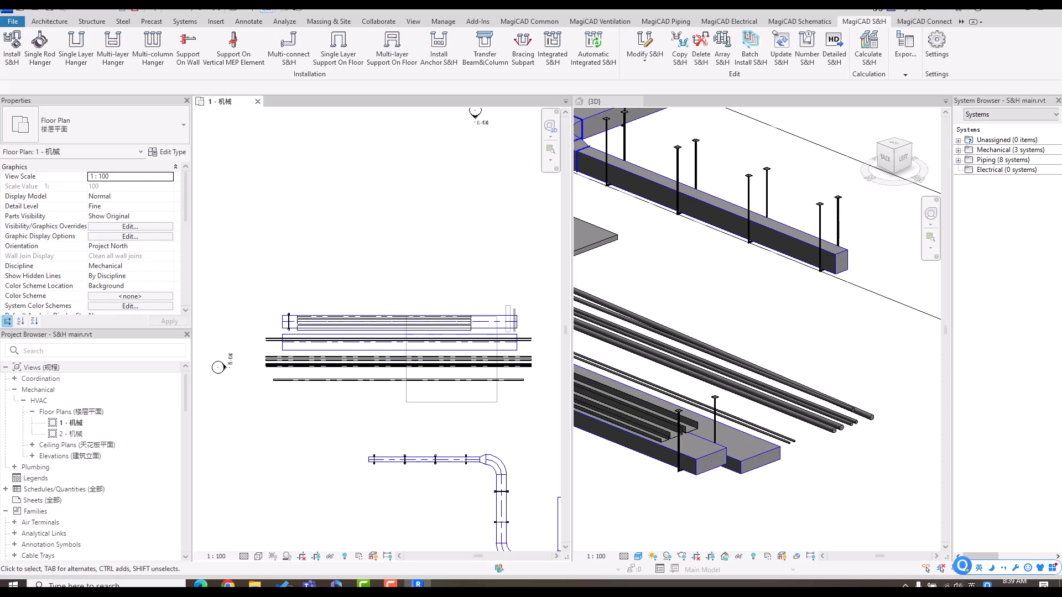
- Array the original hanger along the wide main duct with spacing 3000, number 20 and Array across fittings enabled, generating only in-range instances
{"action": "middle_click_drag", "start_coordinate": [648, 409], "coordinate": [852, 382]}
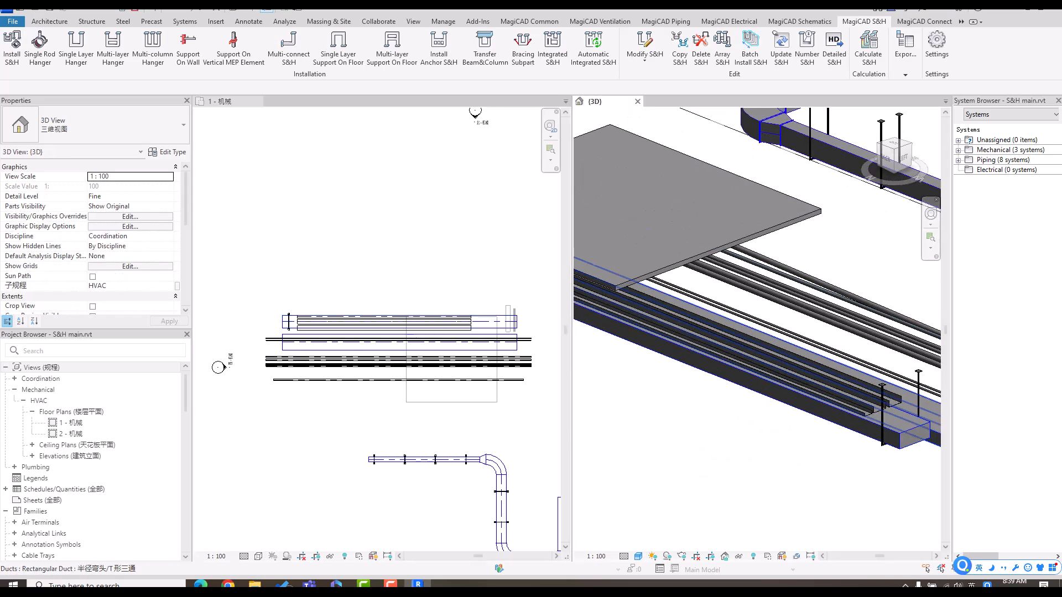
{"action": "key", "text": "ctrl+Tab"}
{"action": "left_click", "coordinate": [722, 47]}
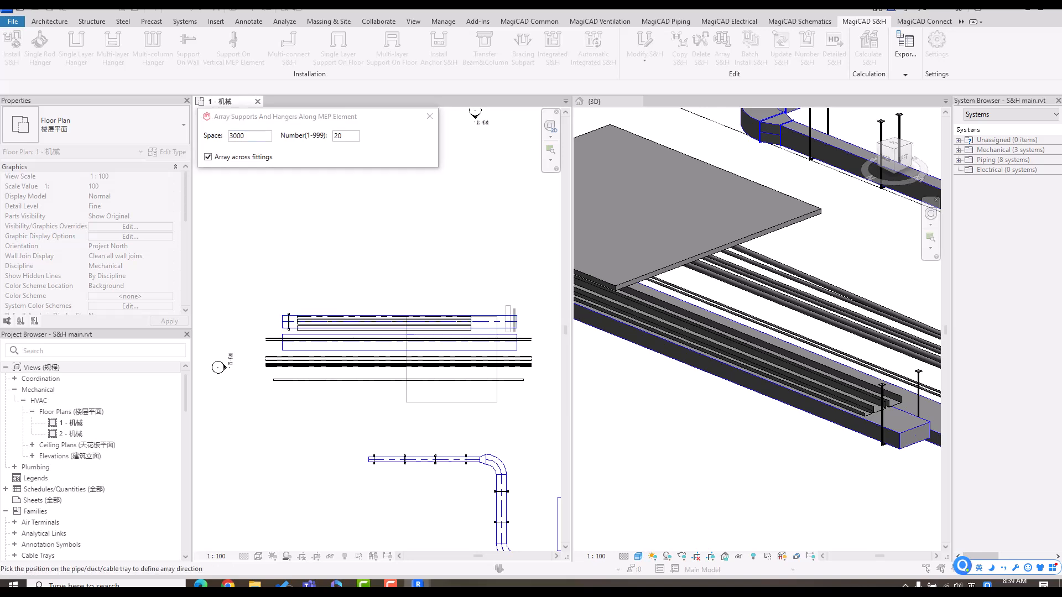
{"action": "scroll", "coordinate": [296, 315], "scroll_direction": "up", "scroll_amount": 2}
{"action": "left_click", "coordinate": [296, 316]}
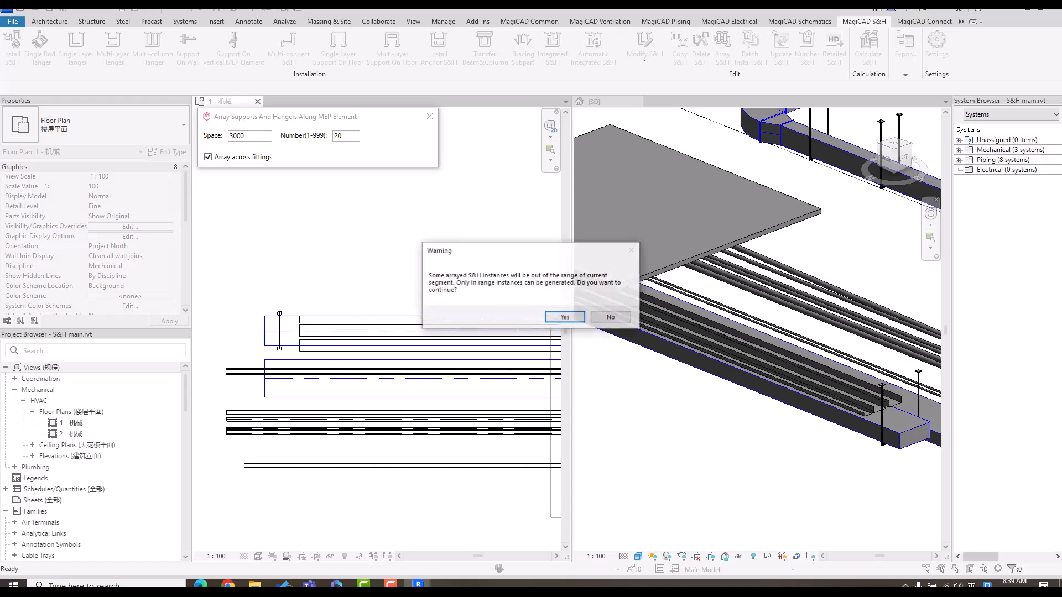
{"action": "key", "text": "Return"}
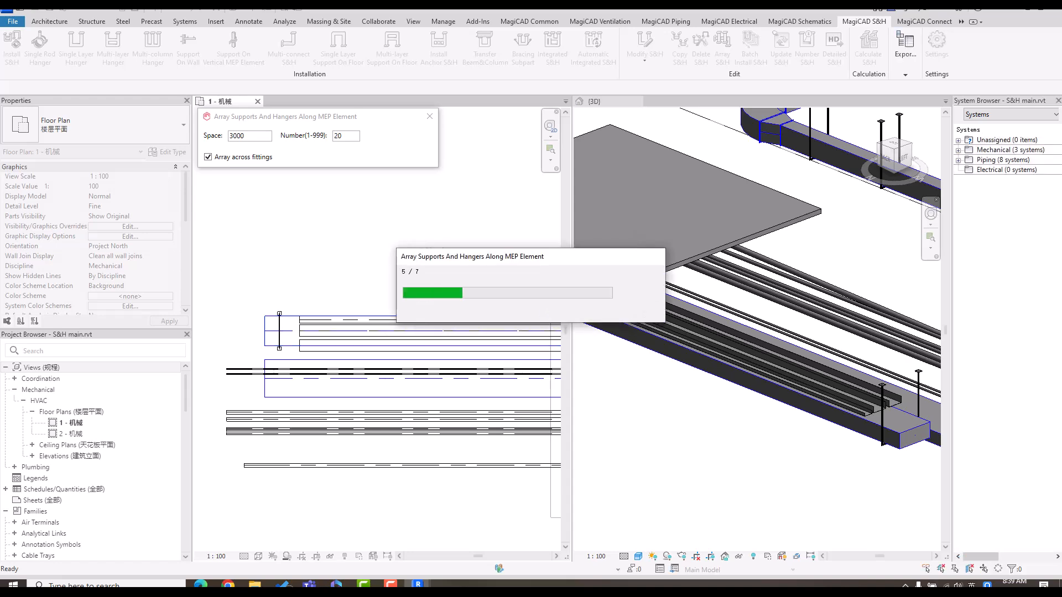
{"action": "right_click", "coordinate": [402, 225]}
{"action": "left_click", "coordinate": [426, 232]}
{"action": "middle_click_drag", "start_coordinate": [443, 332], "coordinate": [351, 313]}
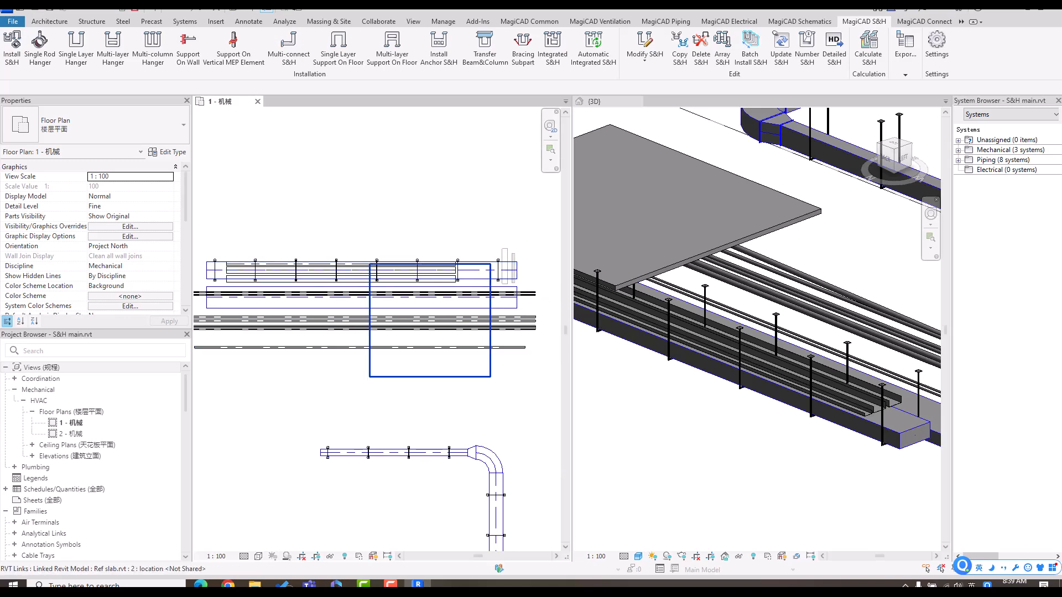
- Examine in the 3D view how the arrayed main-duct hangers attach beneath the linked slab, comparing their suspender lengths
{"action": "left_click", "coordinate": [628, 391]}
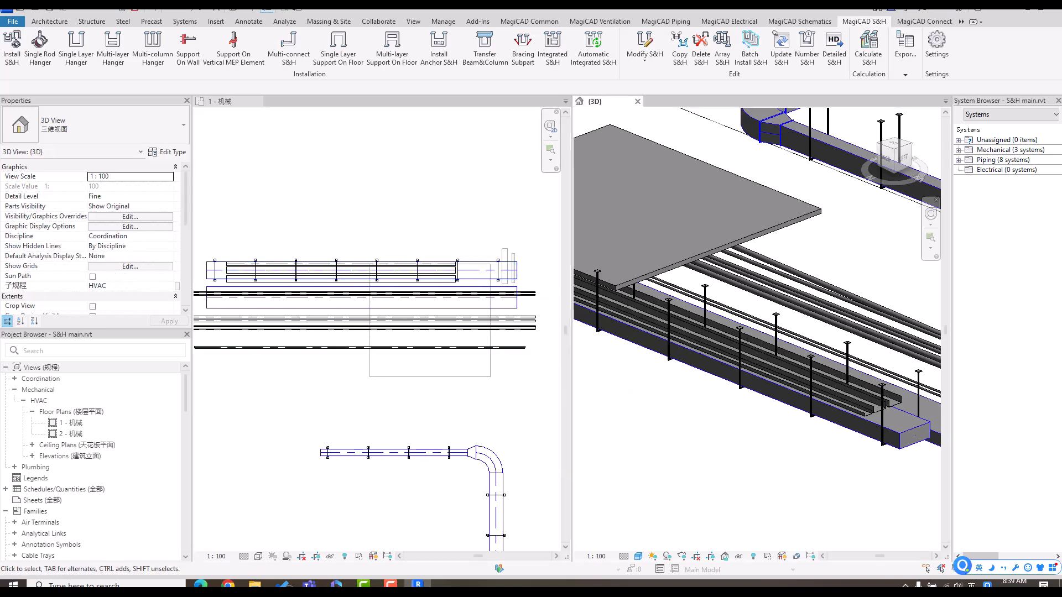
{"action": "scroll", "coordinate": [585, 299], "scroll_direction": "up", "scroll_amount": 3}
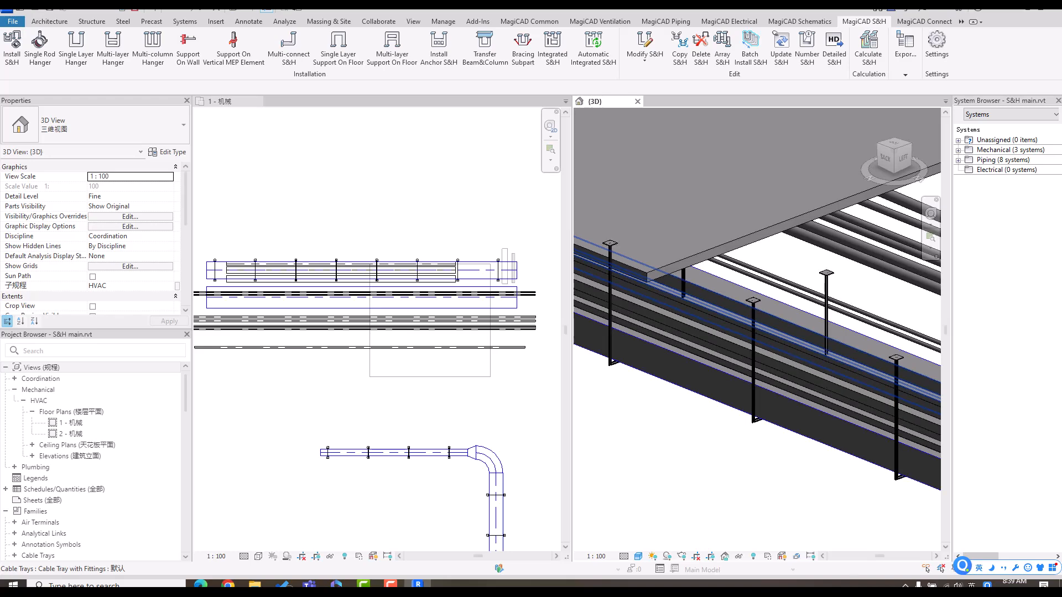
{"action": "left_click", "coordinate": [611, 299]}
{"action": "middle_click_drag", "start_coordinate": [736, 271], "coordinate": [664, 199], "text": "shift"}
{"action": "scroll", "coordinate": [699, 255], "scroll_direction": "up", "scroll_amount": 6}
{"action": "middle_click_drag", "start_coordinate": [699, 255], "coordinate": [749, 251]}
{"action": "scroll", "coordinate": [757, 330], "scroll_direction": "down", "scroll_amount": 5}
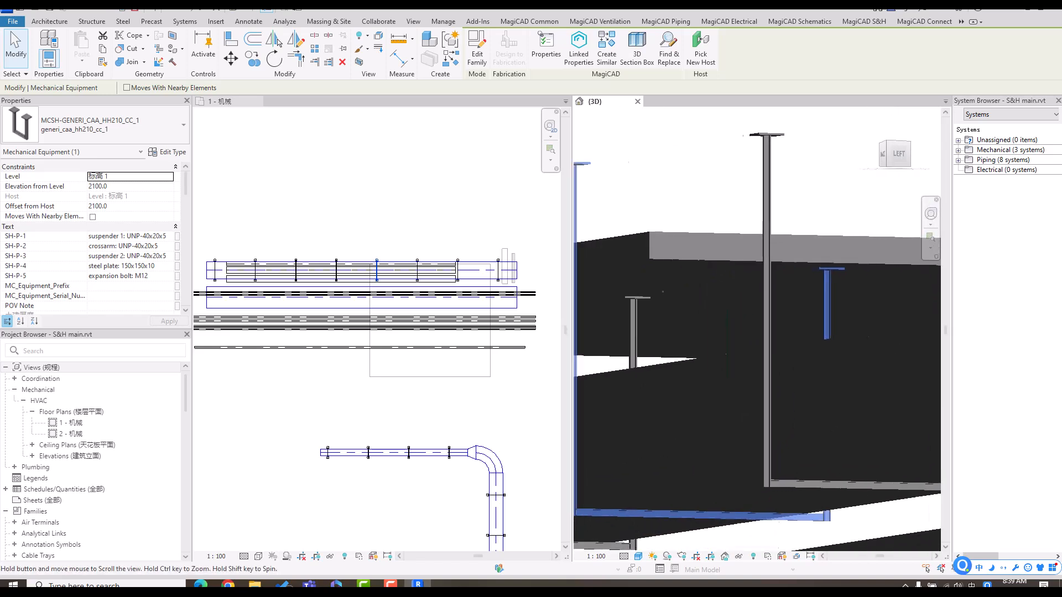
{"action": "scroll", "coordinate": [672, 217], "scroll_direction": "down", "scroll_amount": 3}
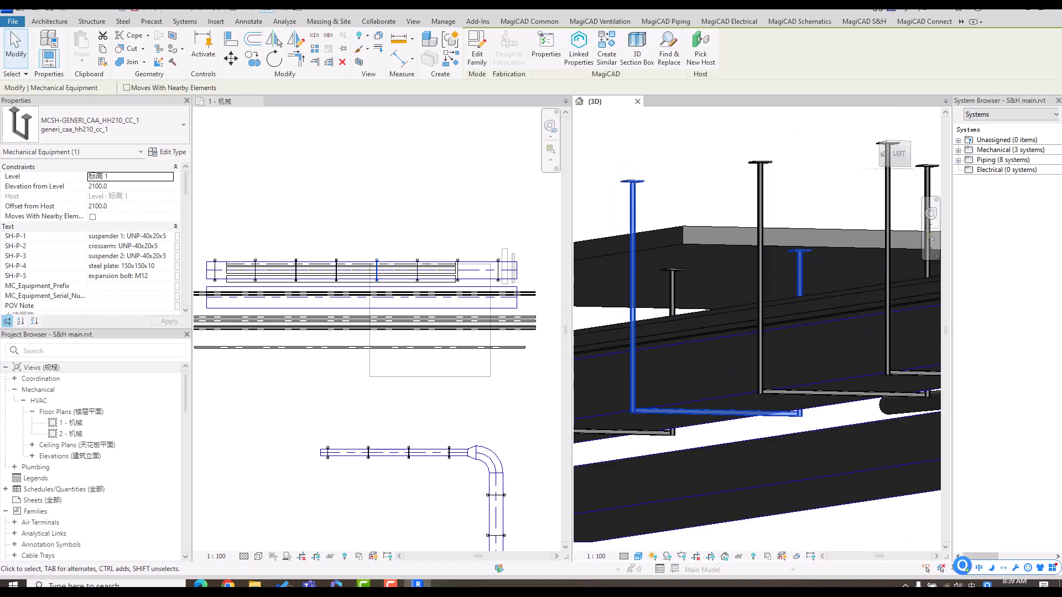
{"action": "key", "text": "shift"}
{"action": "middle_click_drag", "start_coordinate": [688, 214], "coordinate": [699, 183]}
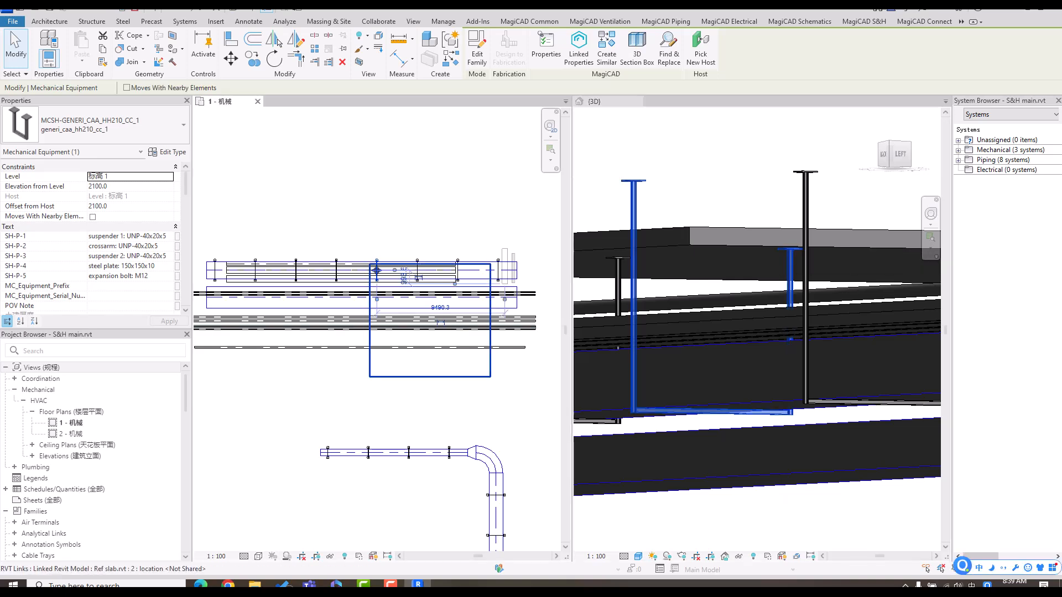
{"action": "left_click", "coordinate": [370, 371]}
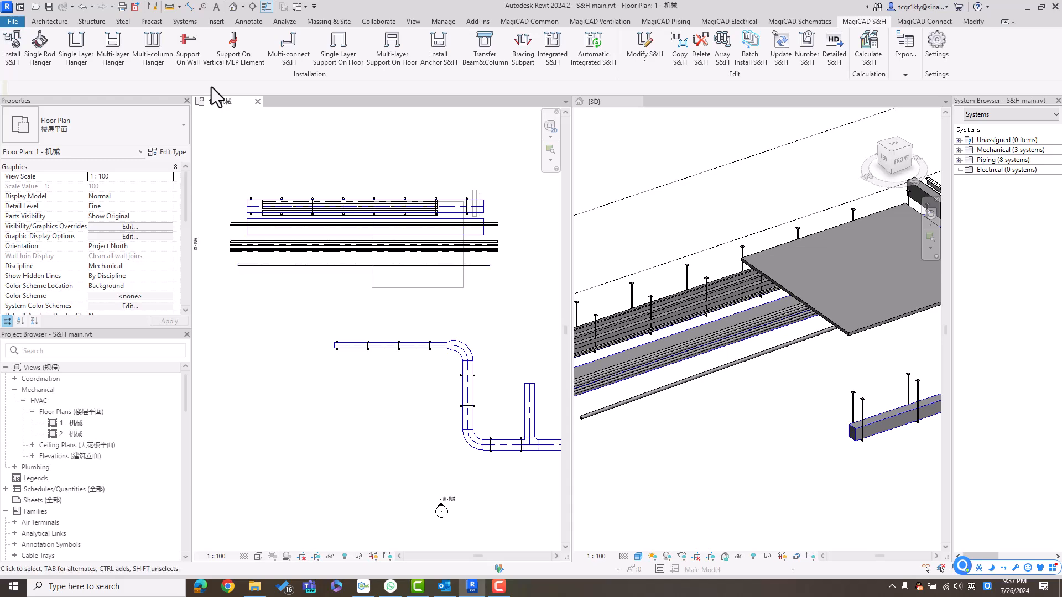
- Create a section alongside the separate single pipe, looking toward the duct and pipe runs, and open its view
{"action": "left_click", "coordinate": [310, 265]}
{"action": "key", "text": "Escape"}
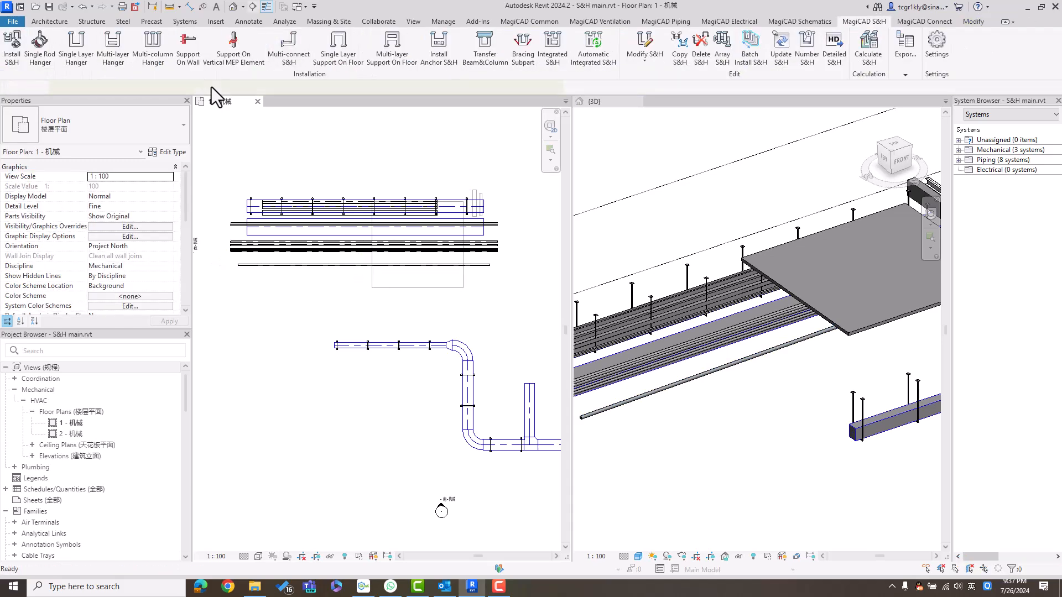
{"action": "left_click", "coordinate": [252, 6]}
{"action": "left_click", "coordinate": [220, 272]}
{"action": "left_click", "coordinate": [496, 272]}
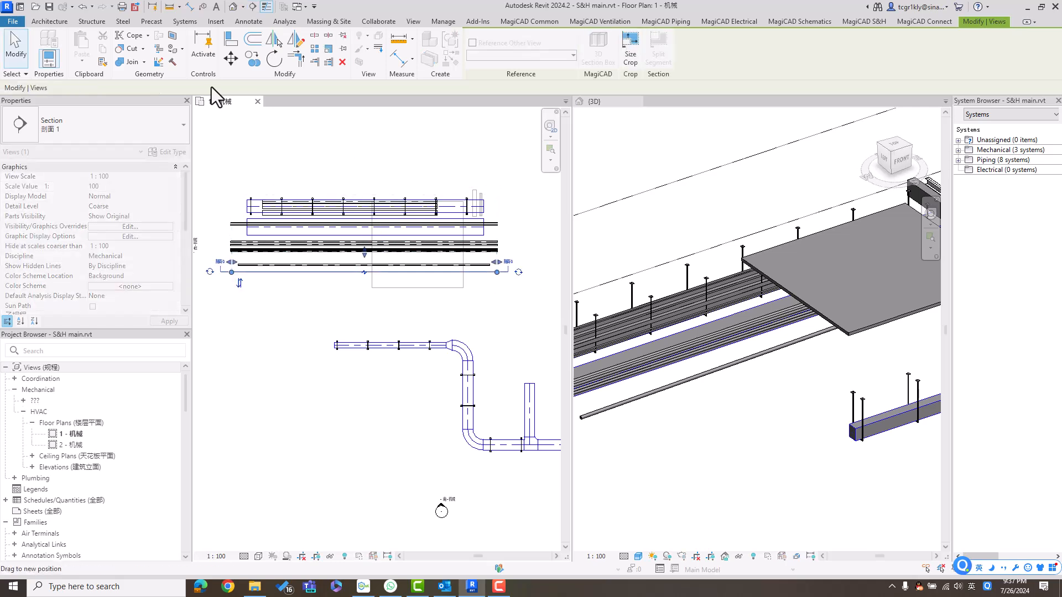
{"action": "right_click", "coordinate": [344, 254]}
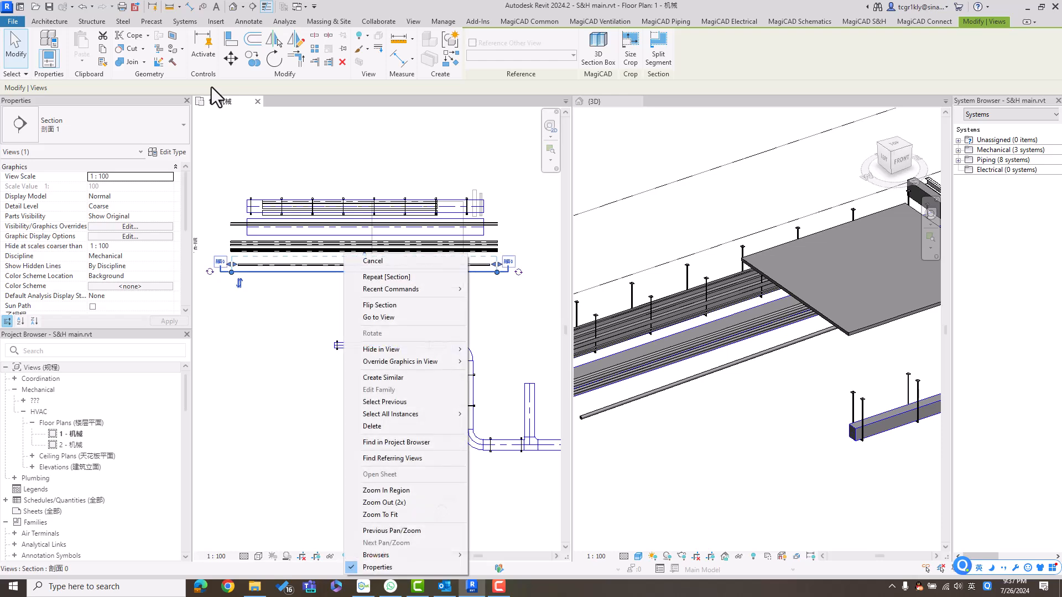
{"action": "left_click", "coordinate": [388, 317]}
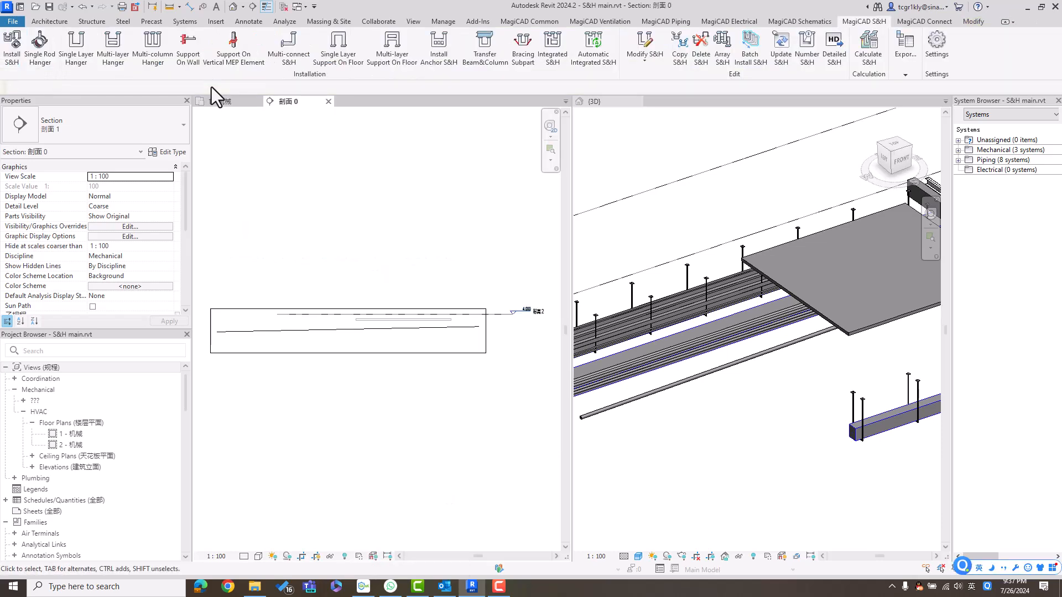
- Tile the open views and set the section view to Fine detail level and Wireframe visual style
{"action": "key", "text": "w"}
{"action": "key", "text": "t"}
{"action": "left_click", "coordinate": [244, 323]}
{"action": "left_click", "coordinate": [259, 310]}
{"action": "left_click", "coordinate": [258, 323]}
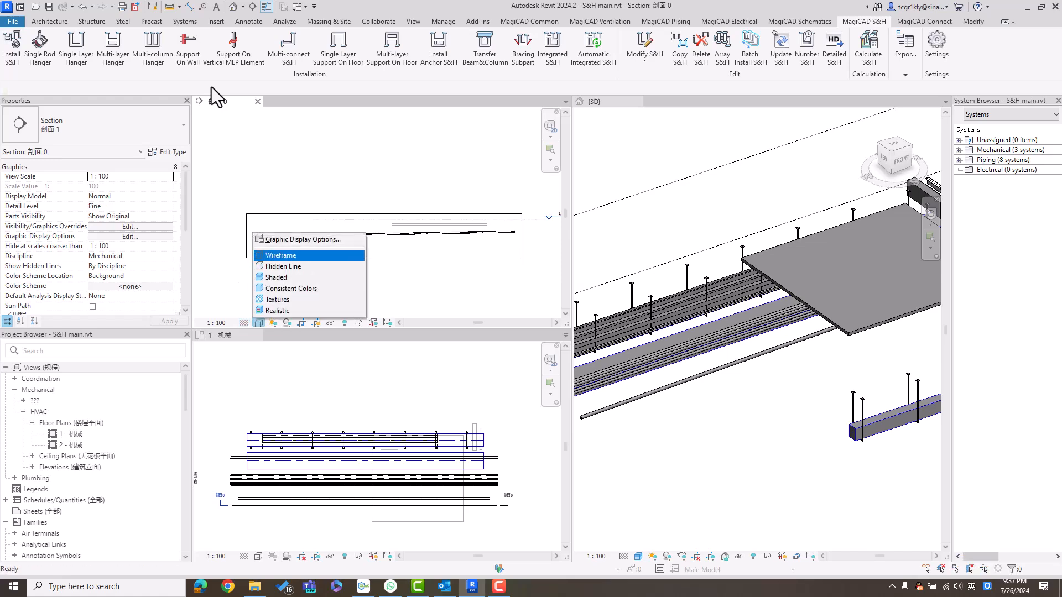
{"action": "left_click", "coordinate": [280, 255]}
{"action": "middle_click_drag", "start_coordinate": [378, 516], "coordinate": [377, 493]}
{"action": "scroll", "coordinate": [778, 422], "scroll_direction": "down", "scroll_amount": 2}
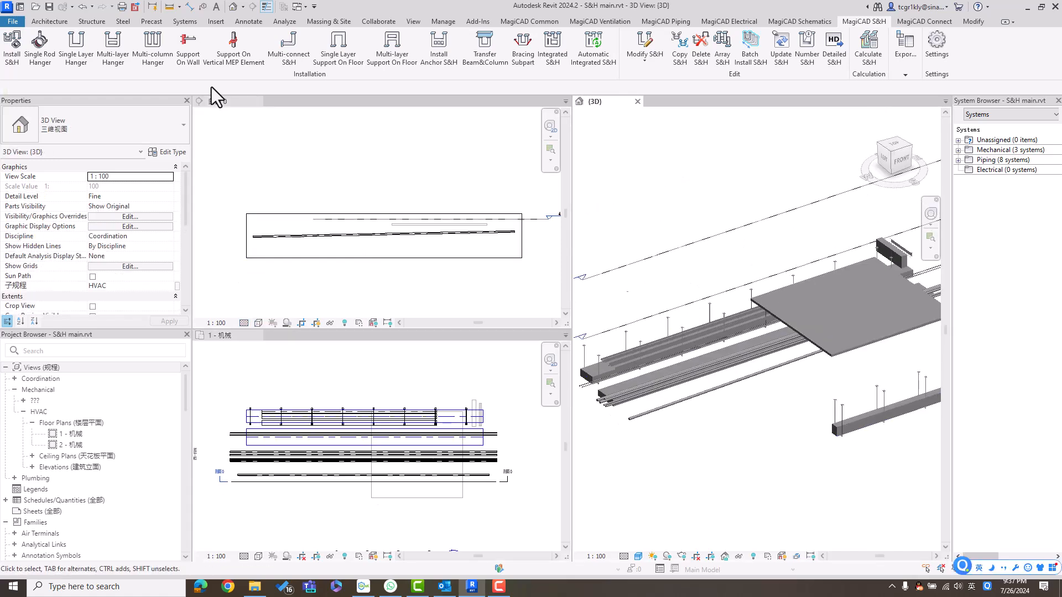
{"action": "scroll", "coordinate": [760, 411], "scroll_direction": "down", "scroll_amount": 1}
{"action": "left_click", "coordinate": [378, 276]}
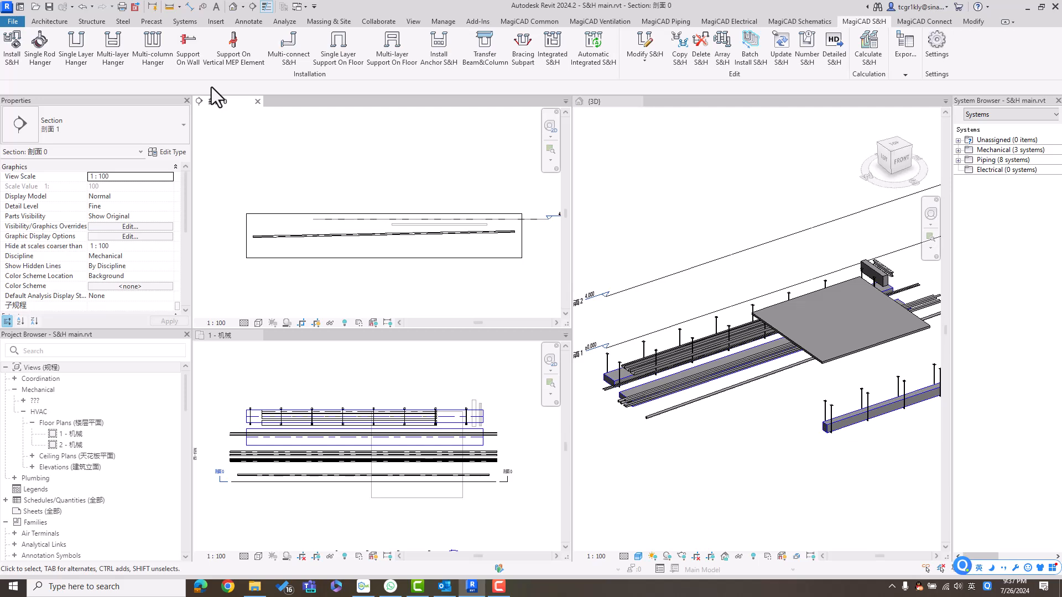
- Install a single rod hanger of type Rubber lined split clamp pipe hanger (O suspender) near the lower end of the sloped single pipe
{"action": "left_click", "coordinate": [377, 516]}
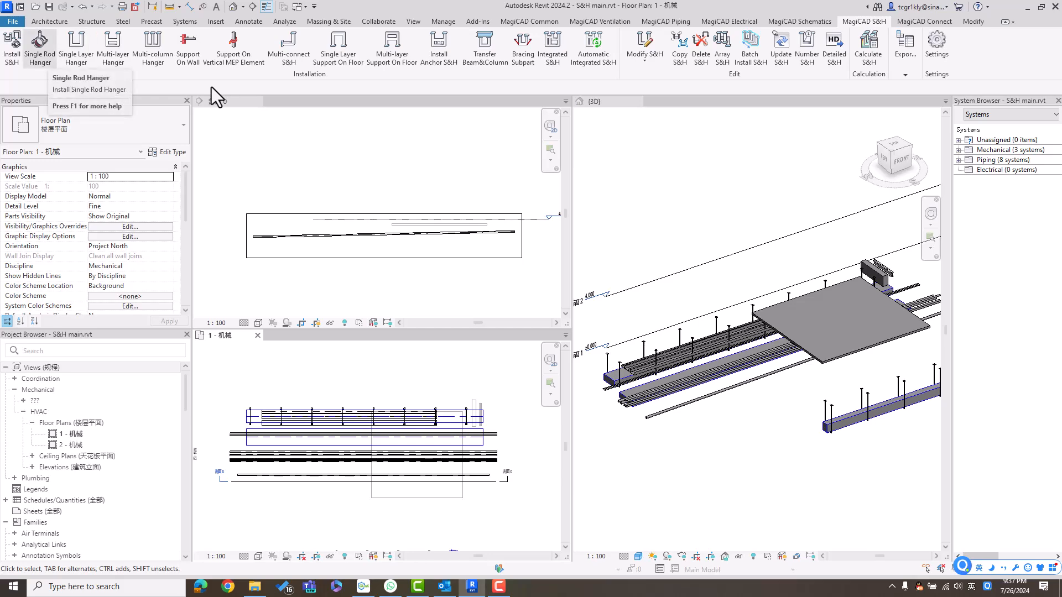
{"action": "left_click", "coordinate": [39, 47]}
{"action": "left_click", "coordinate": [363, 475]}
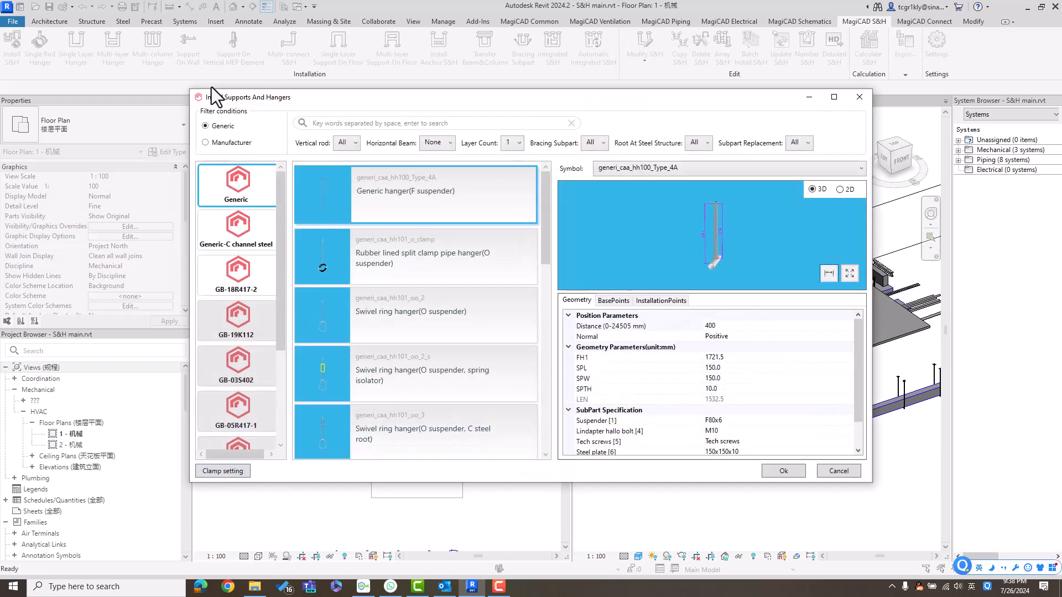
{"action": "left_click", "coordinate": [416, 256]}
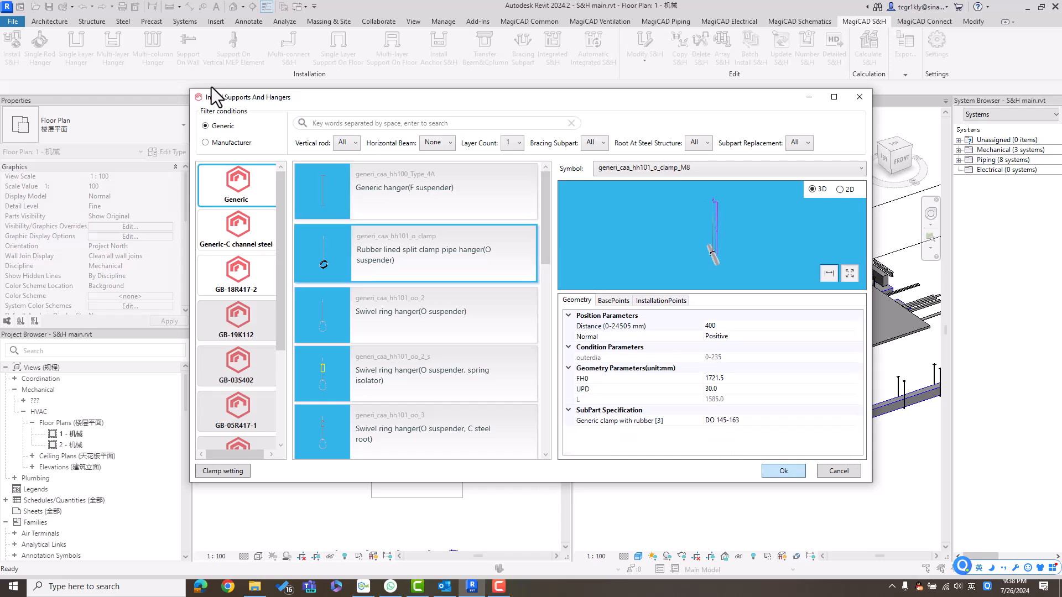
{"action": "left_click", "coordinate": [782, 470]}
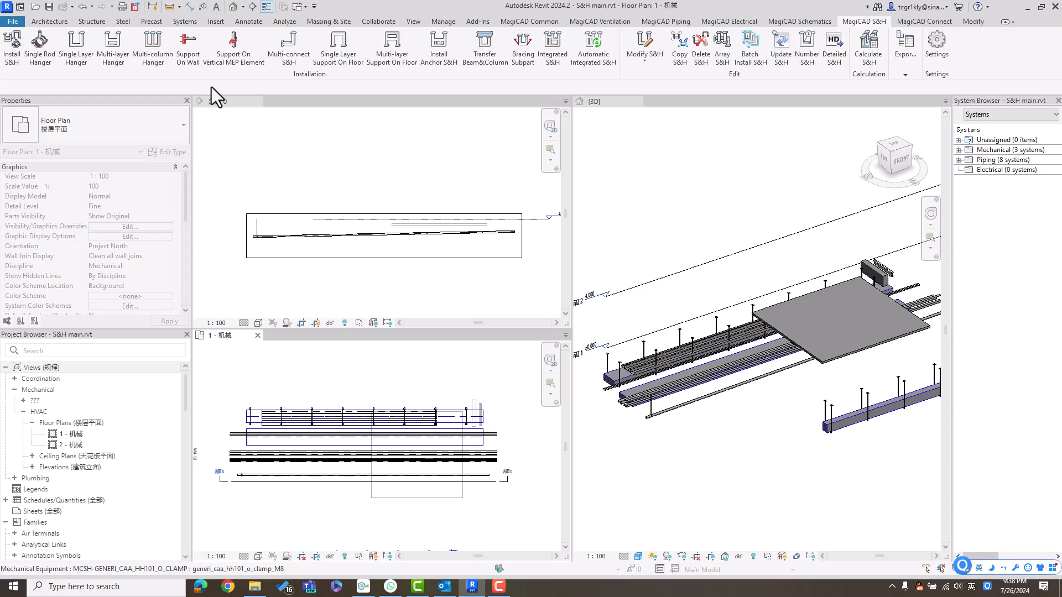
{"action": "scroll", "coordinate": [257, 212], "scroll_direction": "up", "scroll_amount": 3}
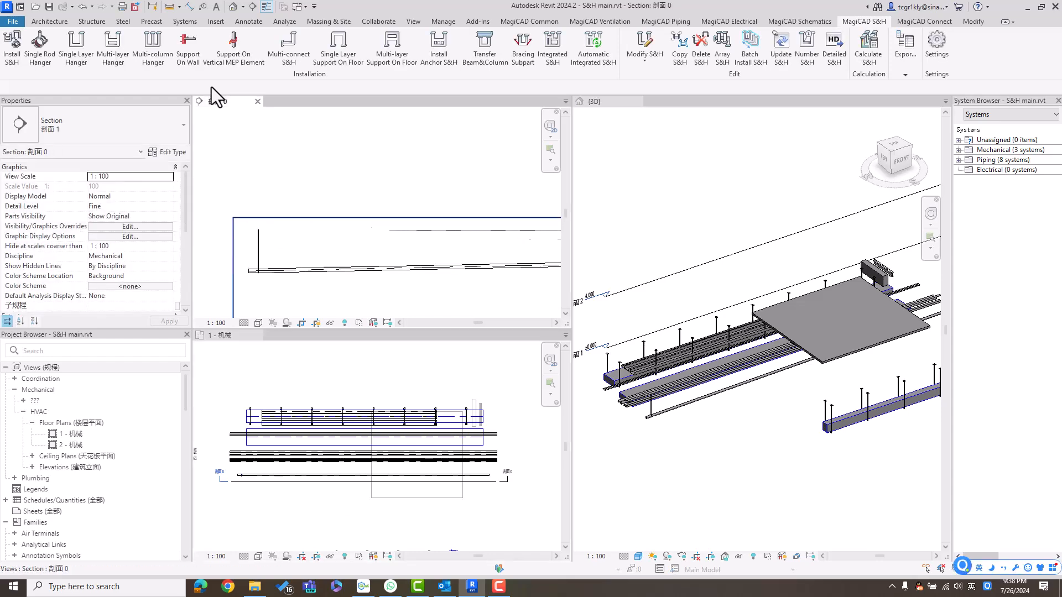
- Array the clamp hanger along the sloped pipe with spacing 3000, number 20 and Array across fittings enabled, generating only in-range instances
{"action": "left_click", "coordinate": [276, 376]}
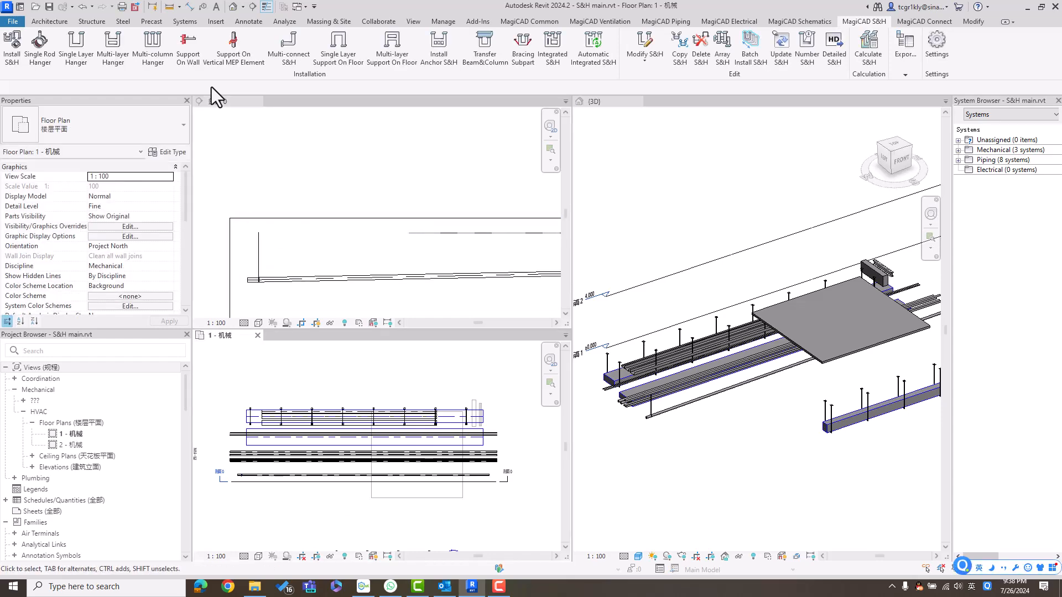
{"action": "left_click", "coordinate": [722, 48]}
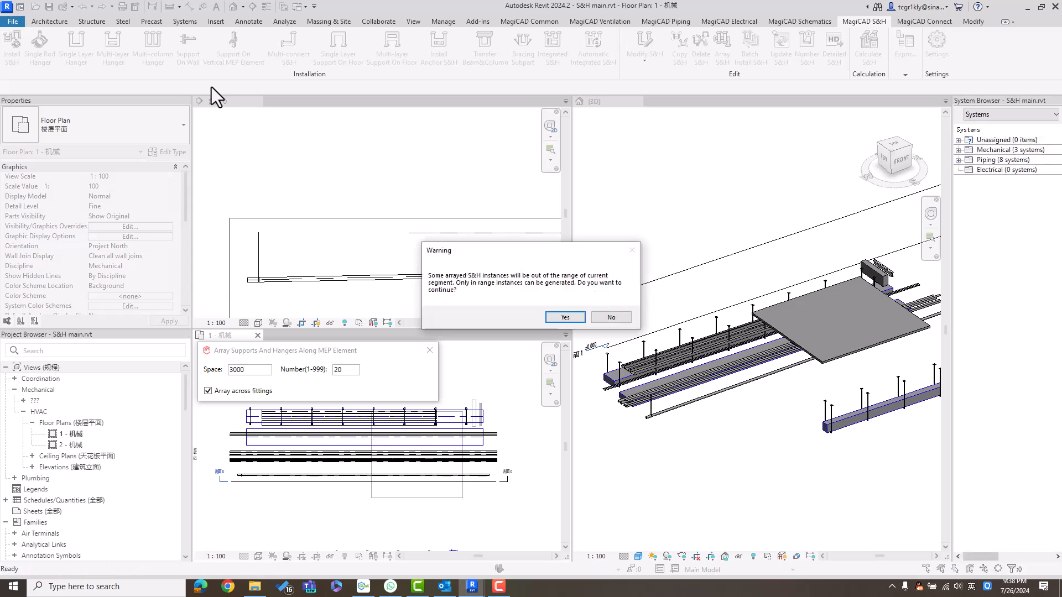
{"action": "key", "text": "Return"}
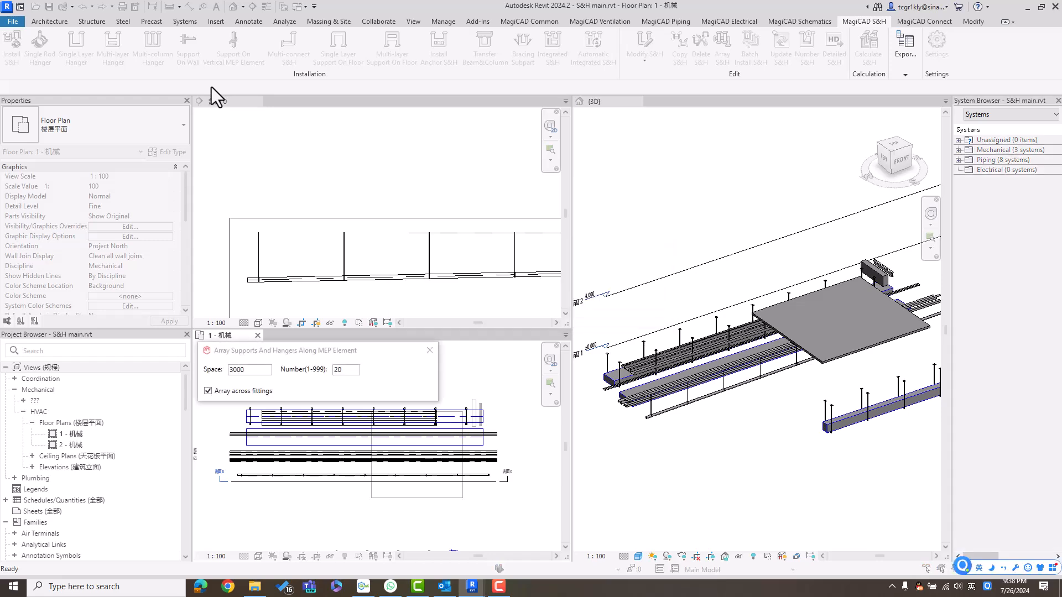
{"action": "right_click", "coordinate": [357, 174]}
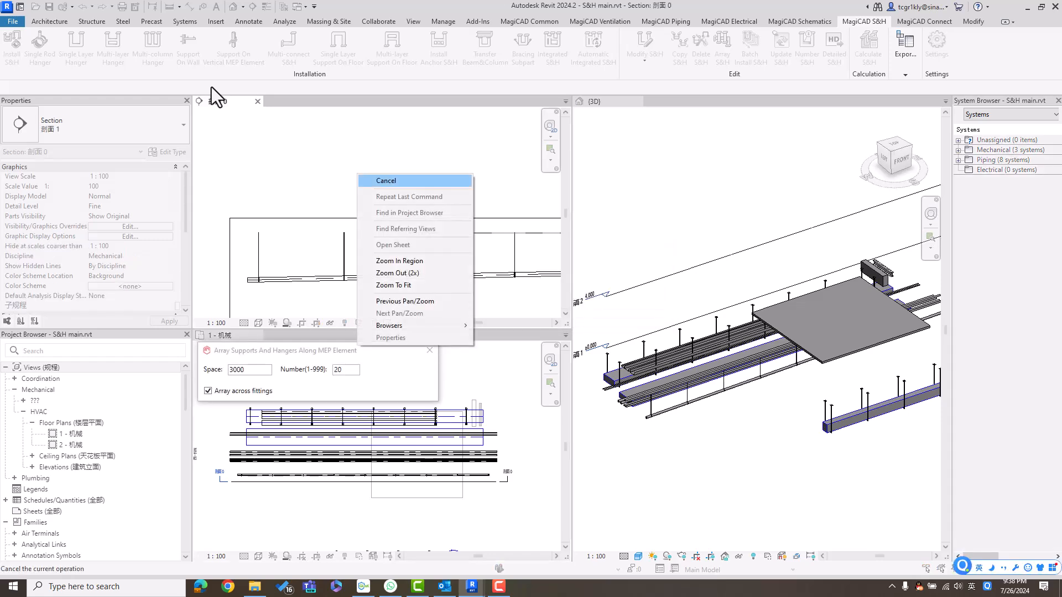
{"action": "left_click", "coordinate": [382, 180]}
{"action": "scroll", "coordinate": [480, 271], "scroll_direction": "up", "scroll_amount": 1}
{"action": "mouse_move", "coordinate": [421, 277]}
{"action": "middle_mouse_down"}
{"action": "mouse_move", "coordinate": [433, 267]}
{"action": "mouse_move", "coordinate": [228, 266]}
{"action": "middle_mouse_up"}
{"action": "middle_click_drag", "start_coordinate": [443, 216], "coordinate": [305, 208]}
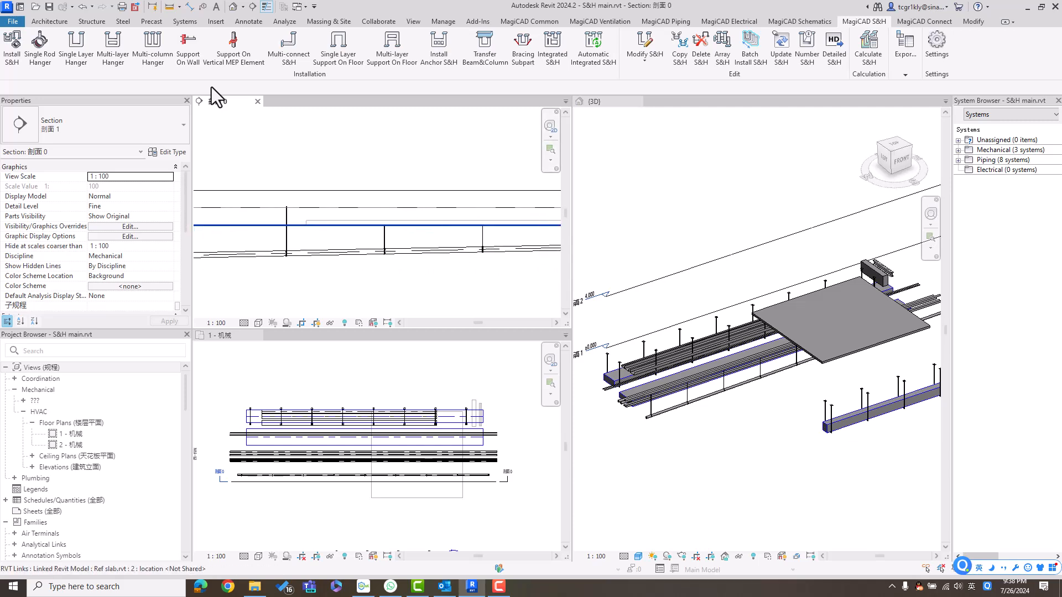
{"action": "scroll", "coordinate": [288, 211], "scroll_direction": "down", "scroll_amount": 2}
{"action": "middle_click_drag", "start_coordinate": [387, 233], "coordinate": [245, 231]}
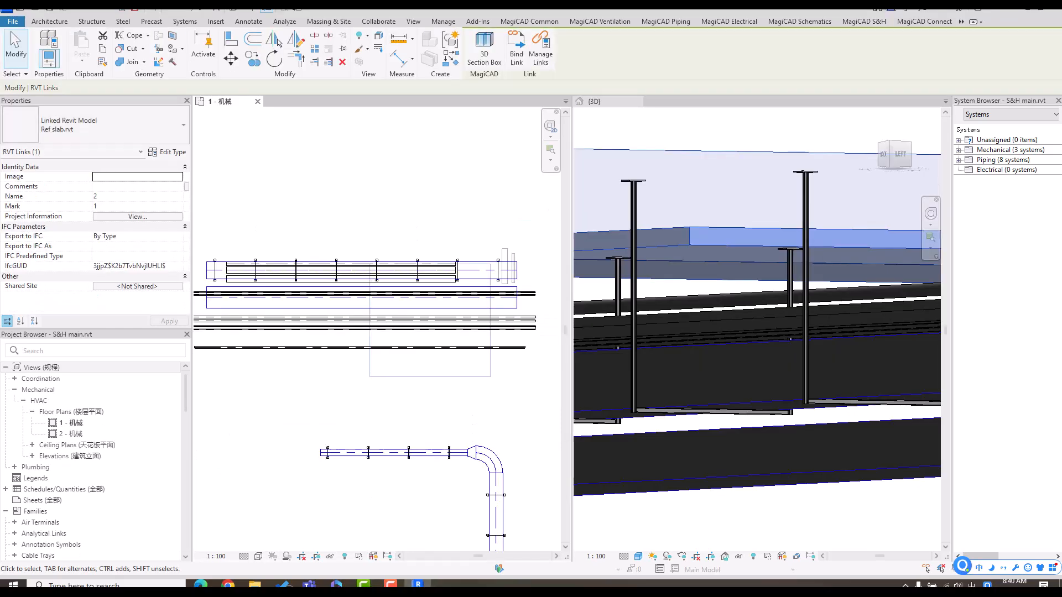
- Start installing a support on the 1250x500 duct, picking its position directly below the steel I-beam near the duct's end
{"action": "key", "text": "Escape"}
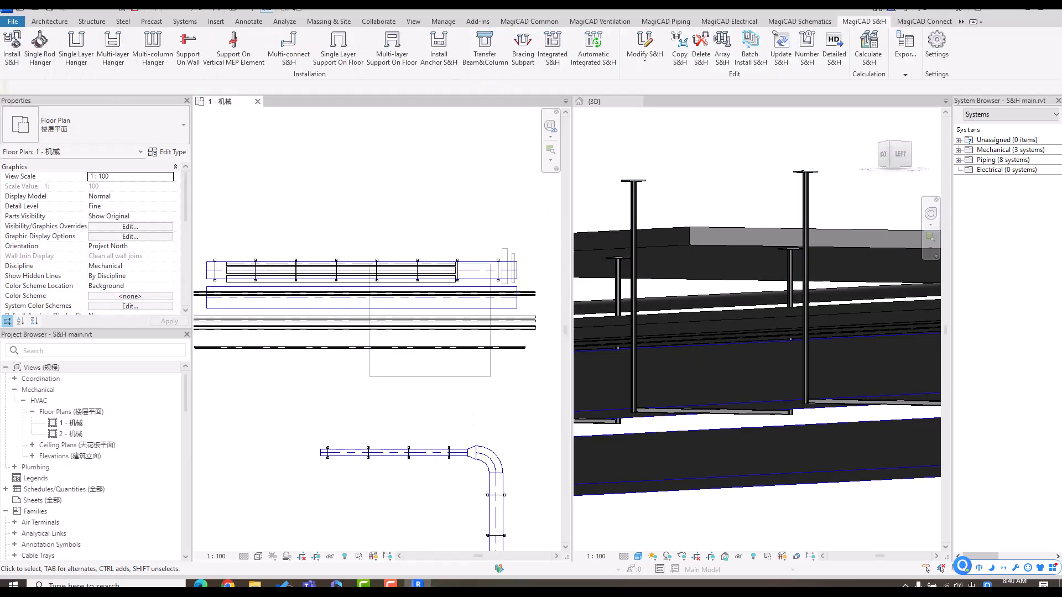
{"action": "left_click", "coordinate": [606, 101]}
{"action": "middle_click_drag", "start_coordinate": [757, 332], "coordinate": [664, 310], "text": "shift"}
{"action": "scroll", "coordinate": [664, 310], "scroll_direction": "down", "scroll_amount": 2}
{"action": "middle_click_drag", "start_coordinate": [786, 327], "coordinate": [703, 326], "text": "shift"}
{"action": "middle_click_drag", "start_coordinate": [849, 321], "coordinate": [791, 332]}
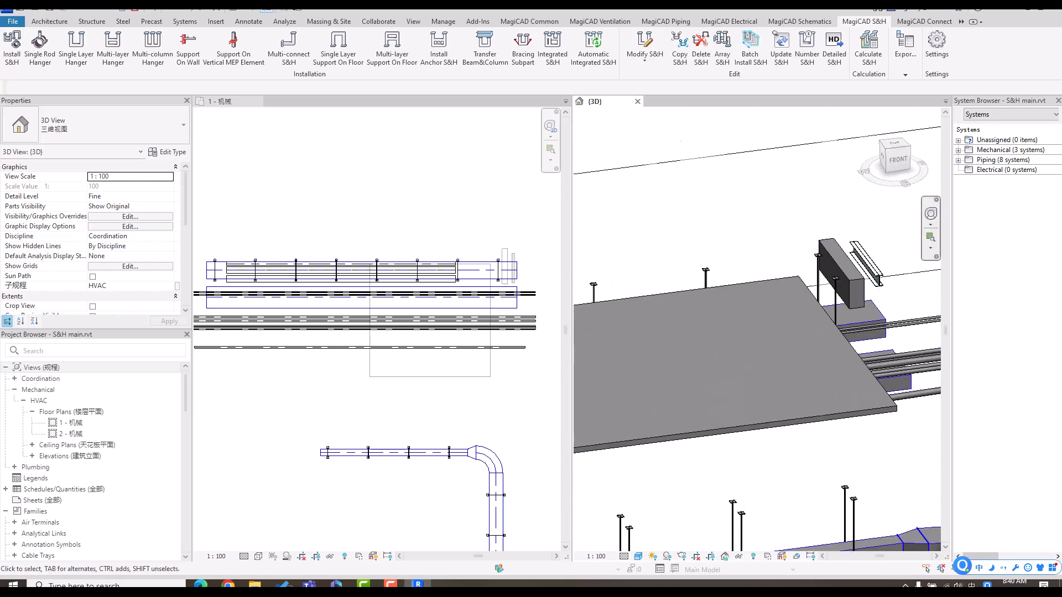
{"action": "scroll", "coordinate": [908, 276], "scroll_direction": "up", "scroll_amount": 5}
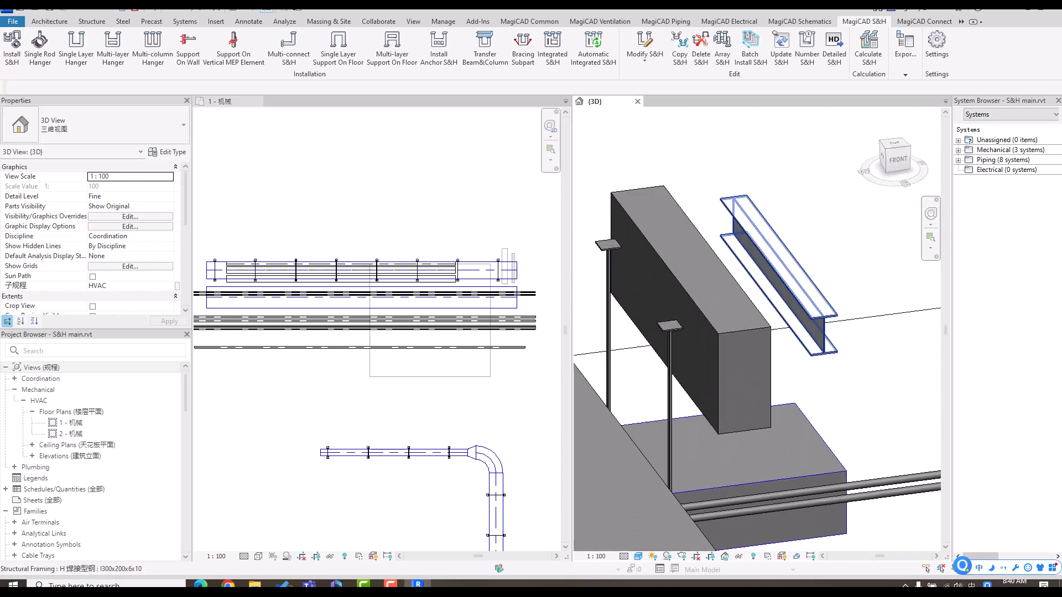
{"action": "left_click", "coordinate": [520, 232]}
{"action": "scroll", "coordinate": [497, 260], "scroll_direction": "up", "scroll_amount": 2}
{"action": "middle_click_drag", "start_coordinate": [498, 260], "coordinate": [398, 256]}
{"action": "scroll", "coordinate": [497, 257], "scroll_direction": "up", "scroll_amount": 2}
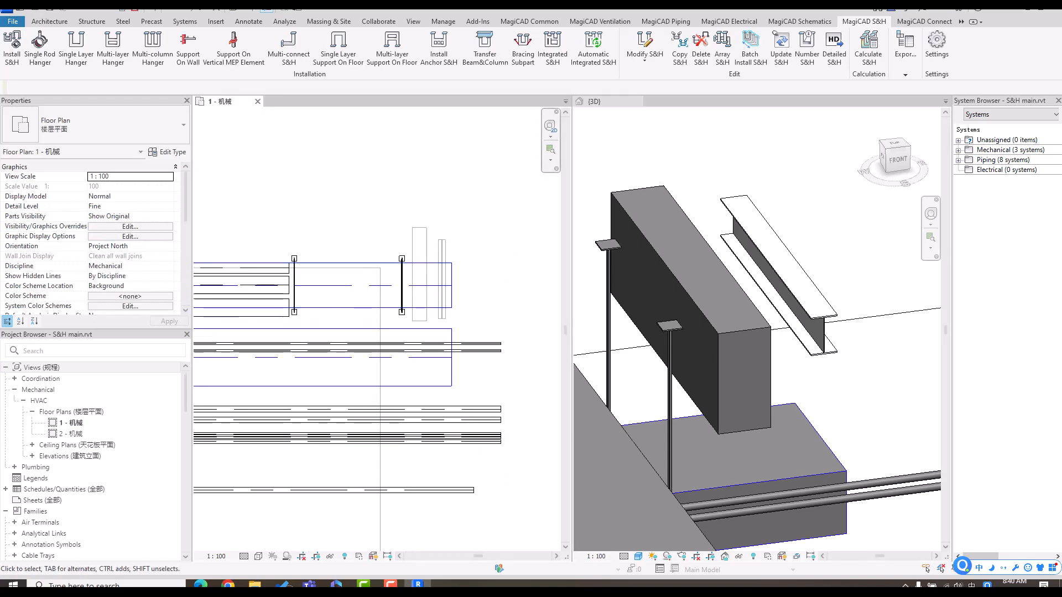
{"action": "left_click", "coordinate": [12, 47]}
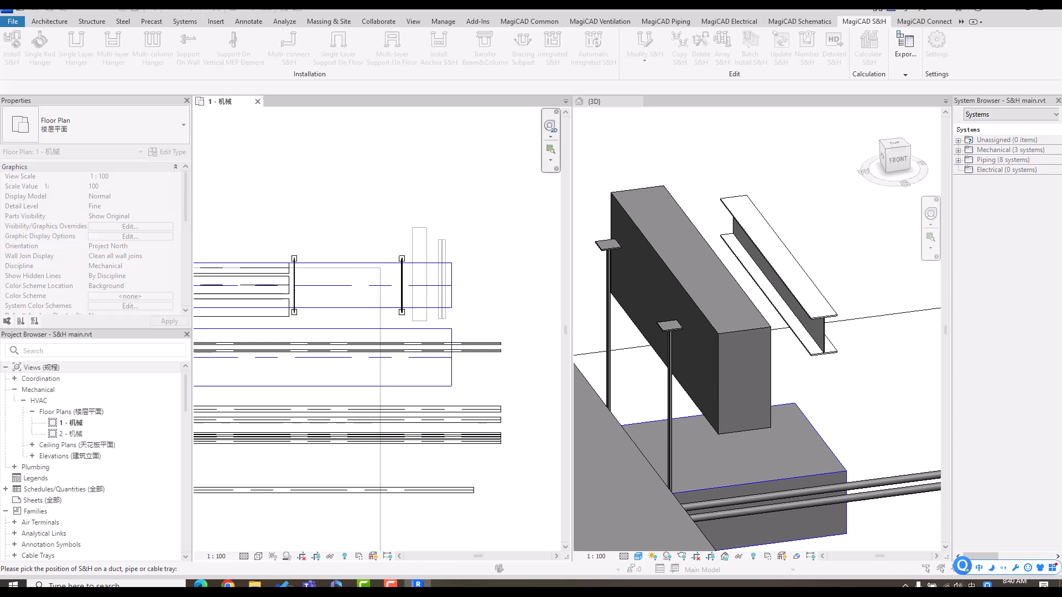
{"action": "scroll", "coordinate": [253, 246], "scroll_direction": "up", "scroll_amount": 4}
{"action": "left_click", "coordinate": [320, 388]}
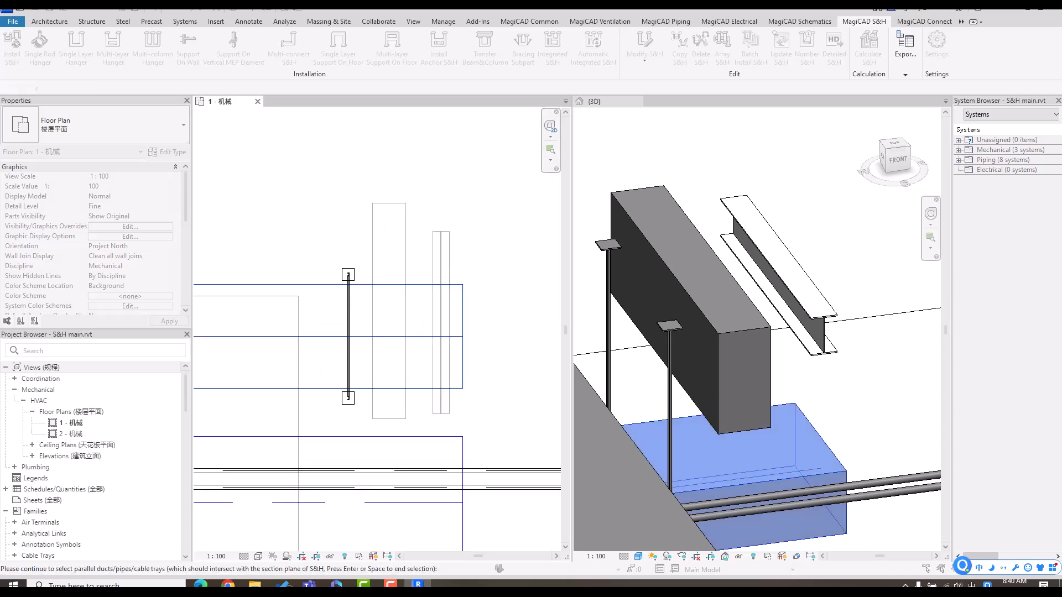
{"action": "key", "text": "Escape"}
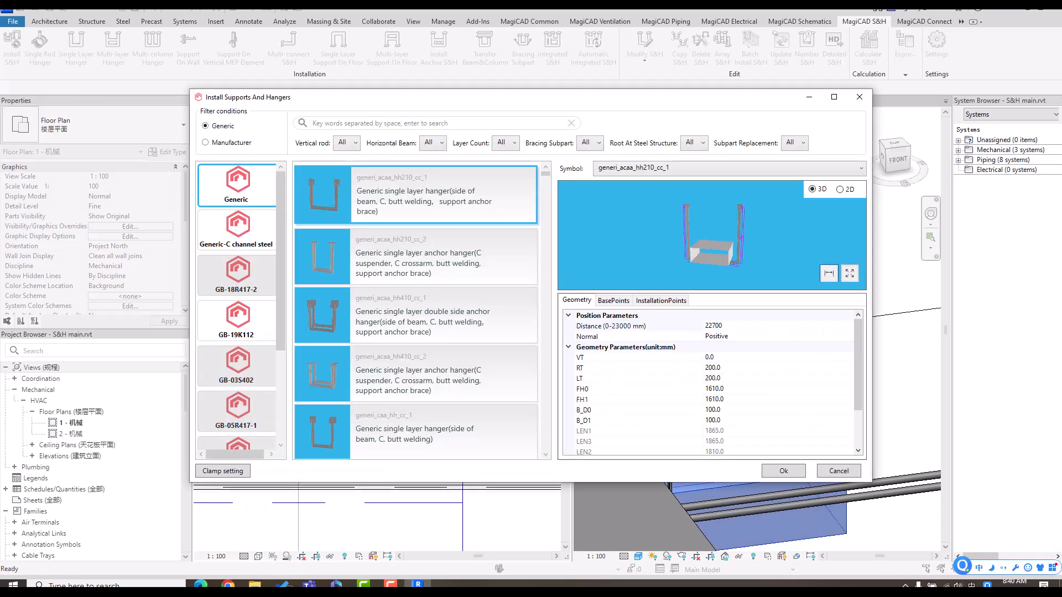
- Install the Generic-C channel steel double suspenders hanger of type generi_CAN_HH_2xC_C_BS1, made for mounting to one steel beam
{"action": "left_click", "coordinate": [237, 230]}
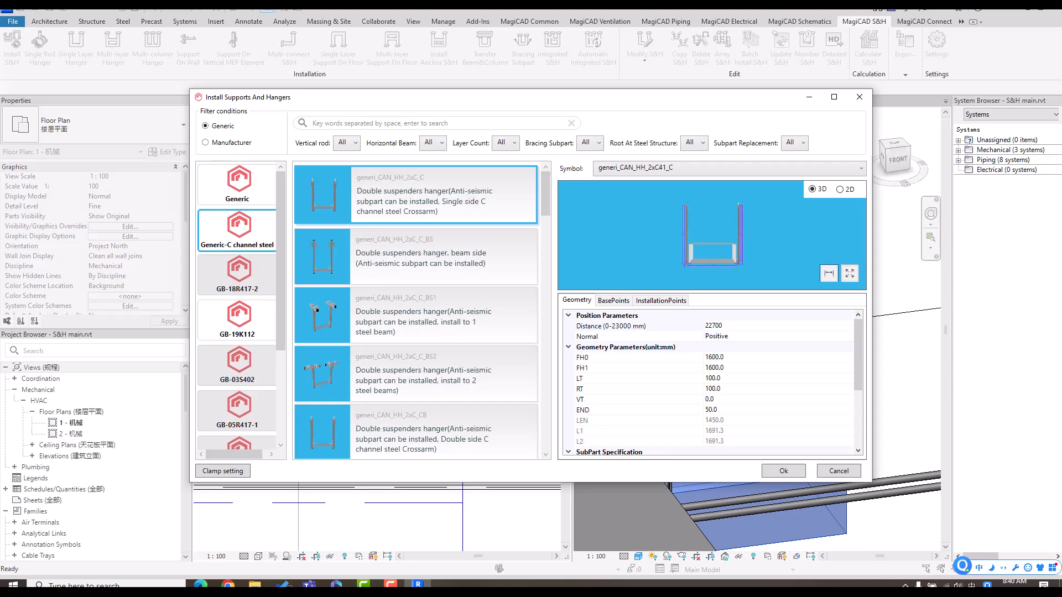
{"action": "left_click", "coordinate": [415, 314]}
{"action": "scroll", "coordinate": [712, 235], "scroll_direction": "up", "scroll_amount": 5}
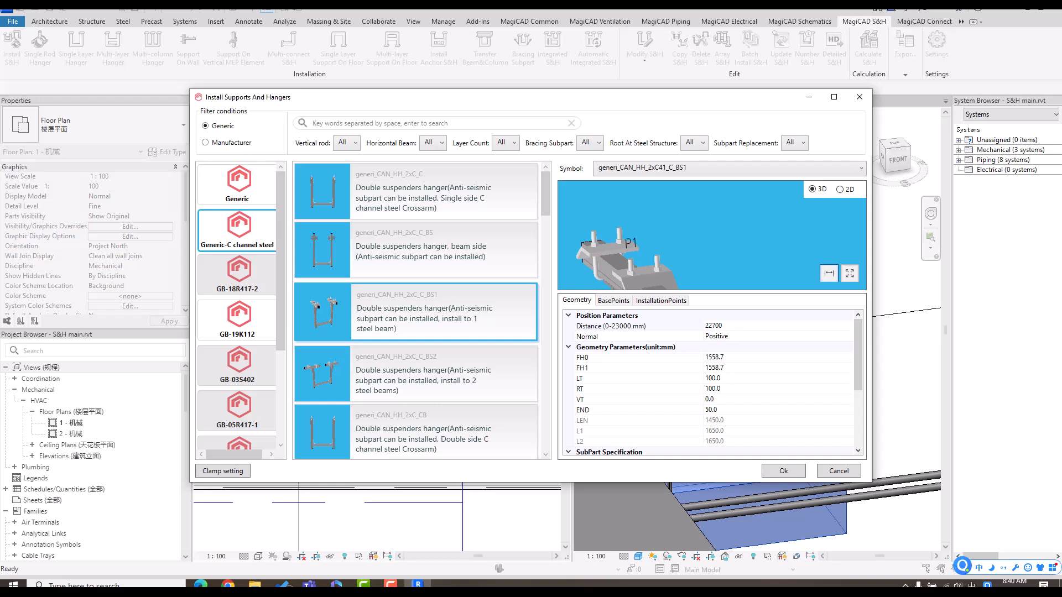
{"action": "scroll", "coordinate": [713, 382], "scroll_direction": "down", "scroll_amount": 3}
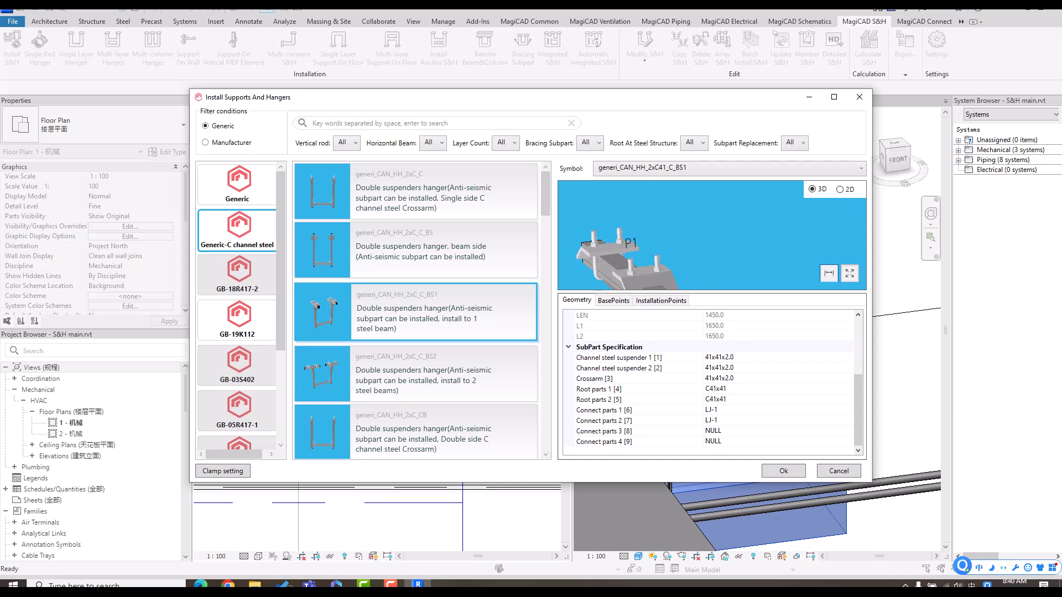
{"action": "left_click", "coordinate": [783, 471]}
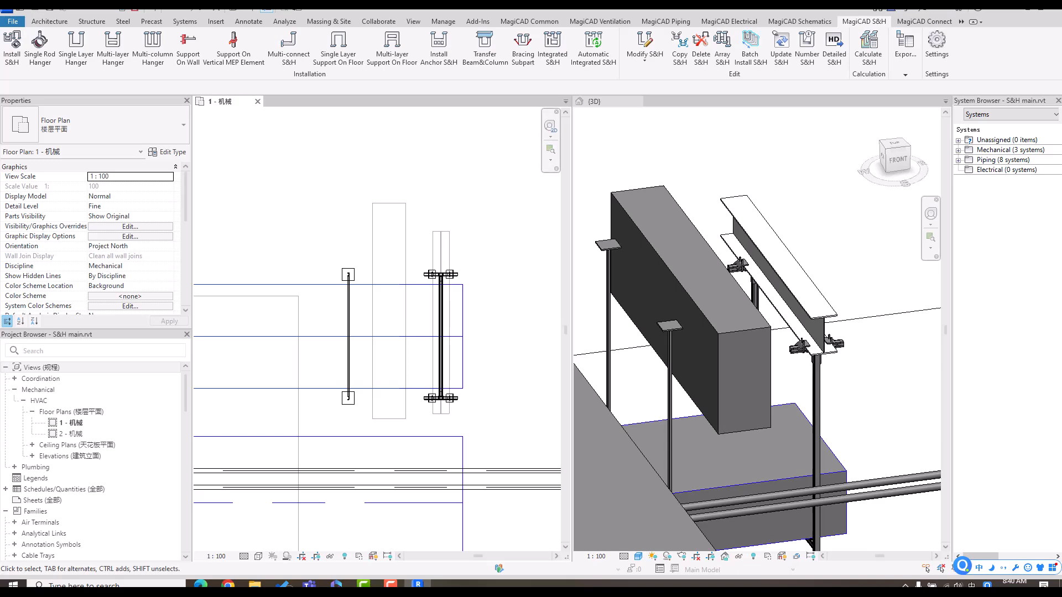
- Examine how the new hanger's clamp attaches to the lower flange of the steel beam in the 3D view
{"action": "left_click", "coordinate": [713, 265]}
{"action": "middle_click_drag", "start_coordinate": [712, 264], "coordinate": [658, 257], "text": "shift"}
{"action": "middle_click_drag", "start_coordinate": [867, 471], "coordinate": [761, 299]}
{"action": "left_click", "coordinate": [753, 299]}
{"action": "scroll", "coordinate": [754, 271], "scroll_direction": "up", "scroll_amount": 3}
{"action": "middle_click_drag", "start_coordinate": [753, 272], "coordinate": [744, 332]}
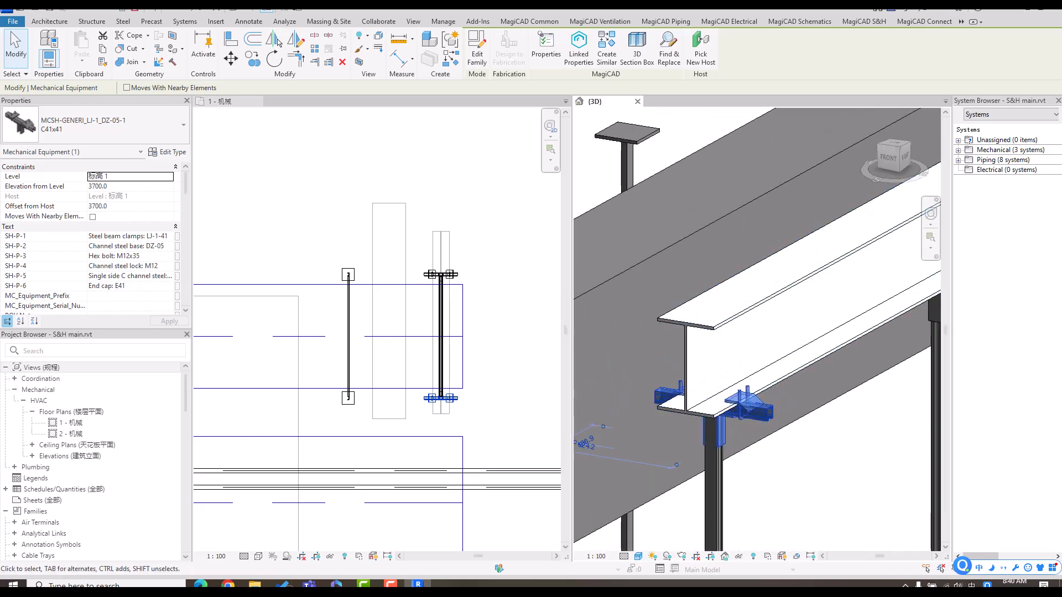
{"action": "scroll", "coordinate": [747, 401], "scroll_direction": "up", "scroll_amount": 3}
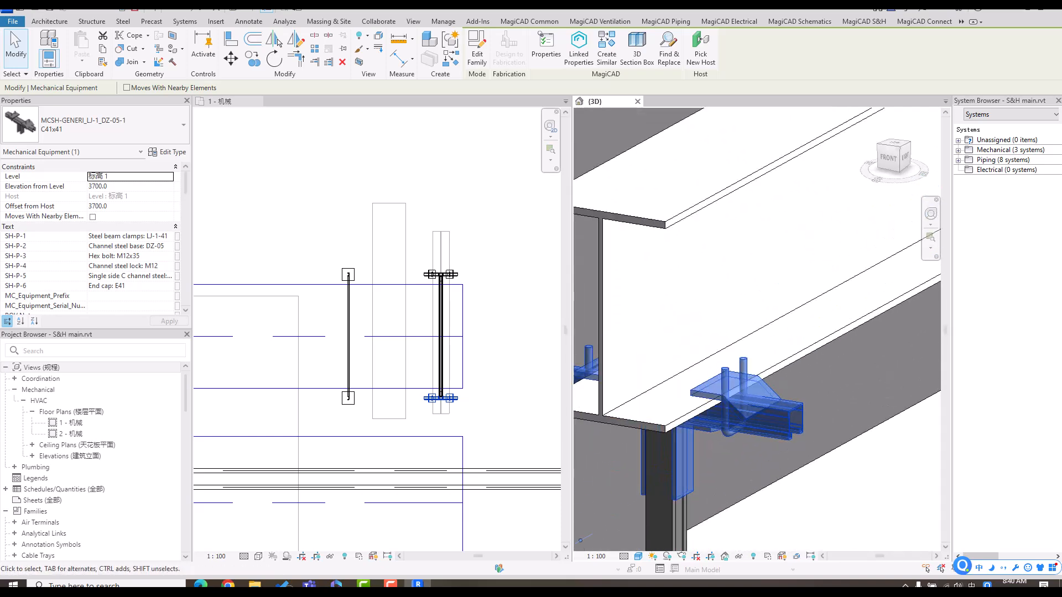
{"action": "scroll", "coordinate": [752, 399], "scroll_direction": "down", "scroll_amount": 5}
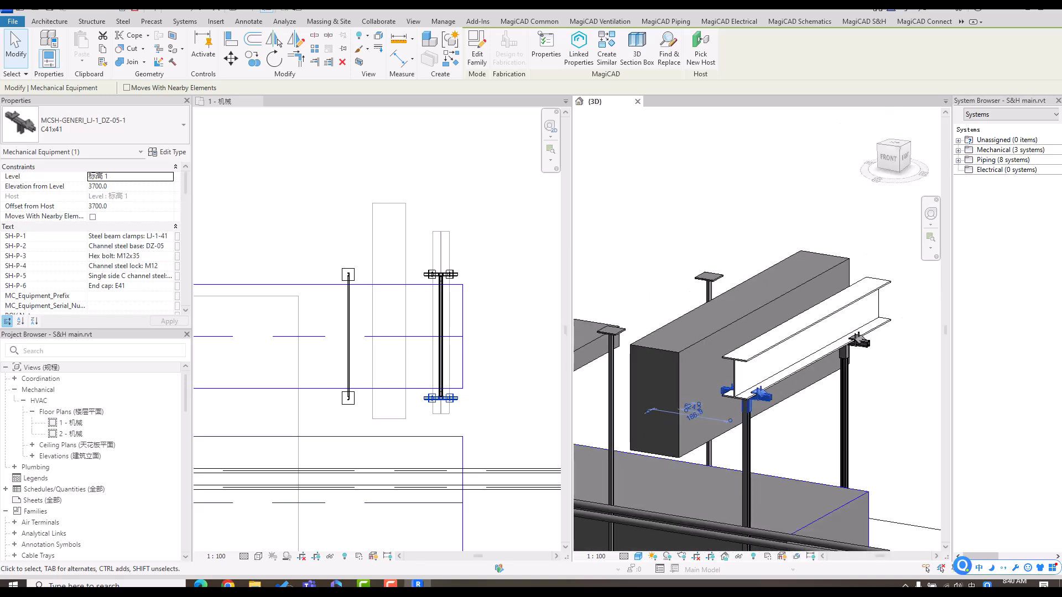
- Move the 1250x500 duct a short distance sideways in plan, away from the parallel lower duct
{"action": "left_click", "coordinate": [289, 193]}
{"action": "scroll", "coordinate": [289, 193], "scroll_direction": "down", "scroll_amount": 4}
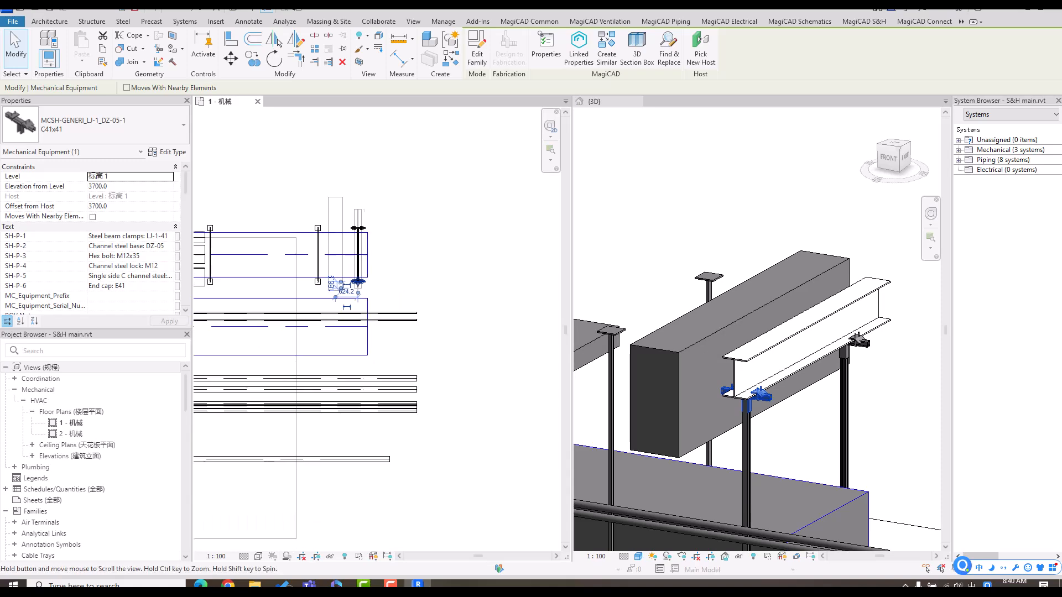
{"action": "middle_click_drag", "start_coordinate": [289, 193], "coordinate": [422, 206]}
{"action": "key", "text": "Escape"}
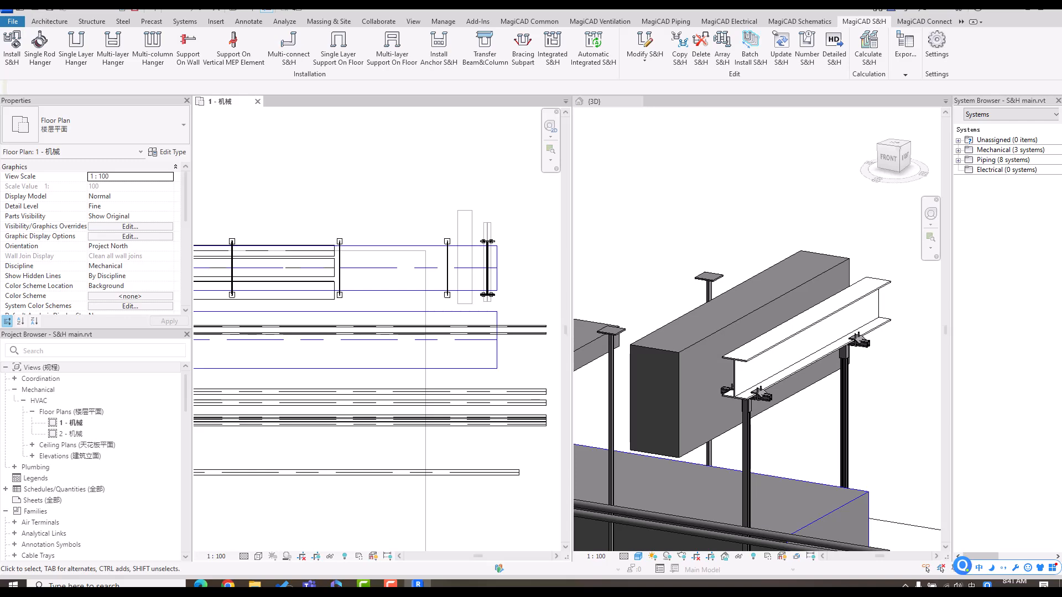
{"action": "left_click", "coordinate": [382, 246]}
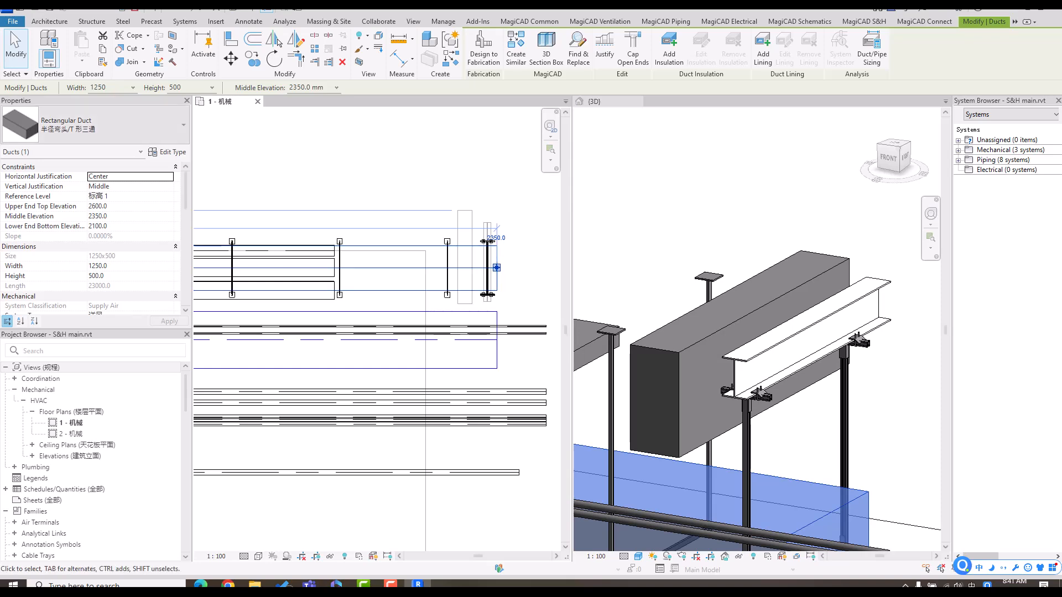
{"action": "key", "text": "m"}
{"action": "key", "text": "v"}
{"action": "left_click", "coordinate": [396, 217]}
{"action": "left_click", "coordinate": [396, 199]}
{"action": "key", "text": "Escape"}
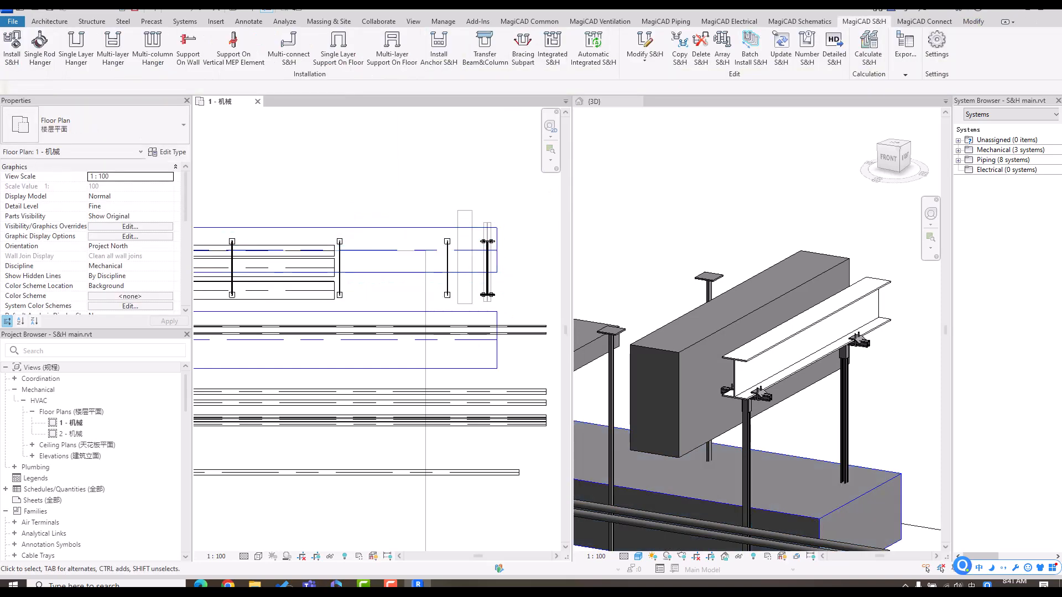
- Update all support and hanger instances along the parallel duct and pipe runs to match the moved duct, and clear the selection
{"action": "left_click", "coordinate": [772, 212]}
{"action": "scroll", "coordinate": [772, 211], "scroll_direction": "down", "scroll_amount": 3}
{"action": "middle_click_drag", "start_coordinate": [735, 354], "coordinate": [576, 389], "text": "shift"}
{"action": "middle_click_drag", "start_coordinate": [664, 354], "coordinate": [835, 332], "text": "shift"}
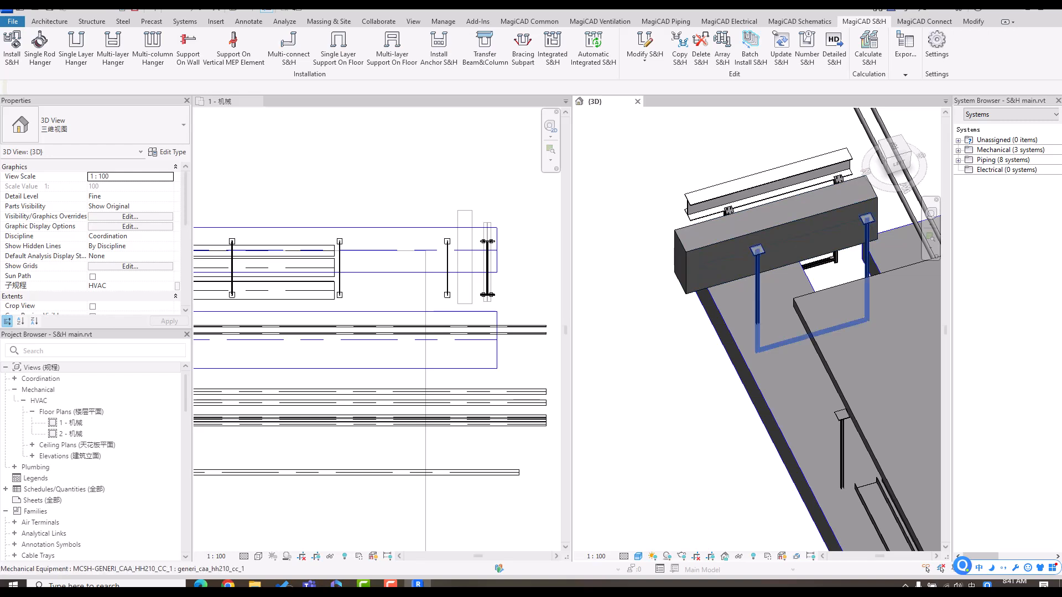
{"action": "left_click", "coordinate": [535, 400]}
{"action": "scroll", "coordinate": [519, 227], "scroll_direction": "down", "scroll_amount": 3}
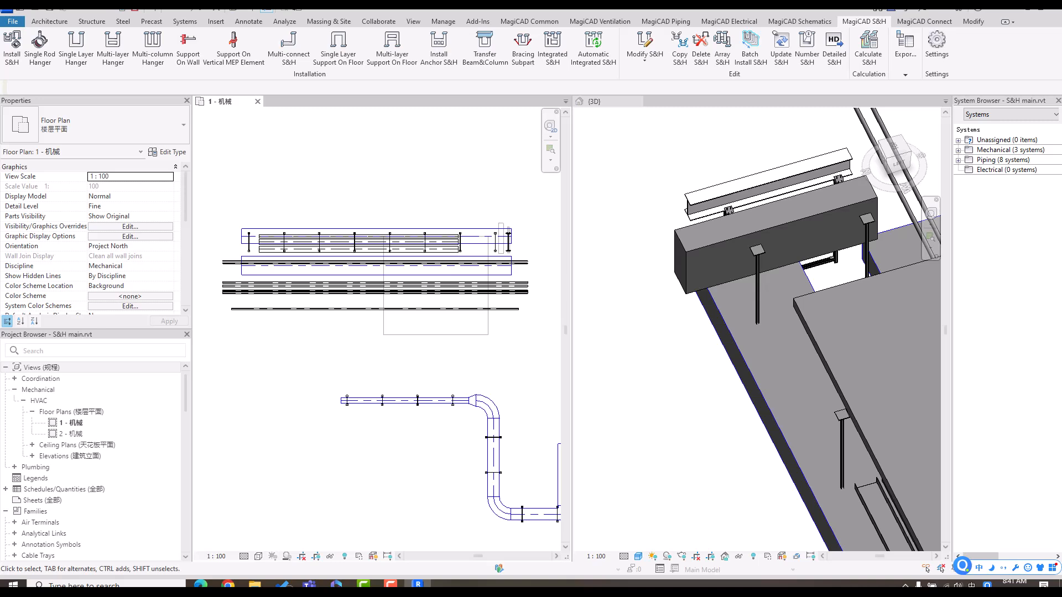
{"action": "left_click", "coordinate": [781, 47]}
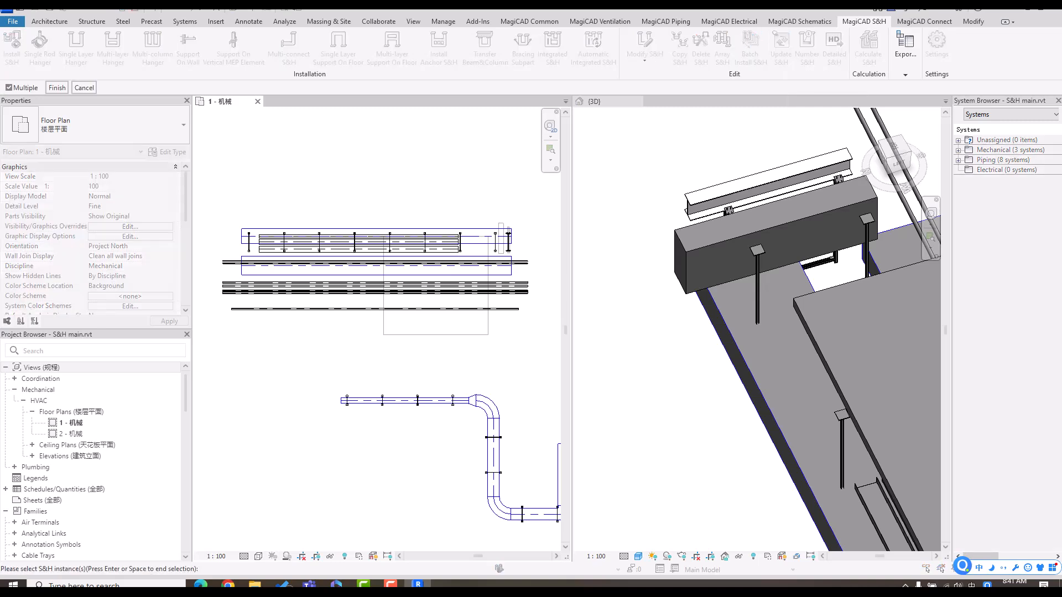
{"action": "left_click_drag", "start_coordinate": [224, 180], "coordinate": [536, 322]}
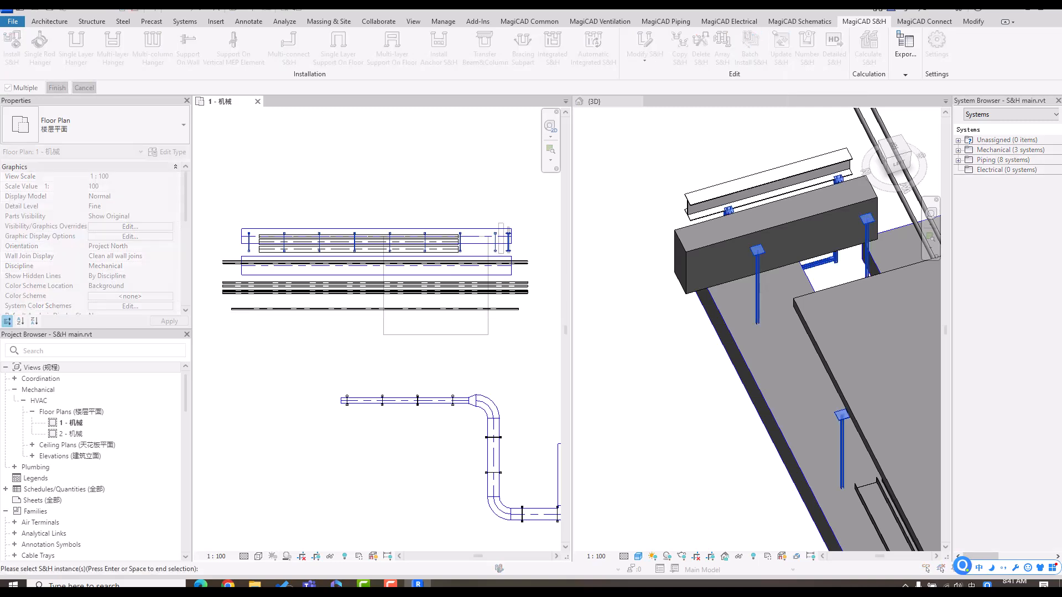
{"action": "left_click", "coordinate": [57, 88]}
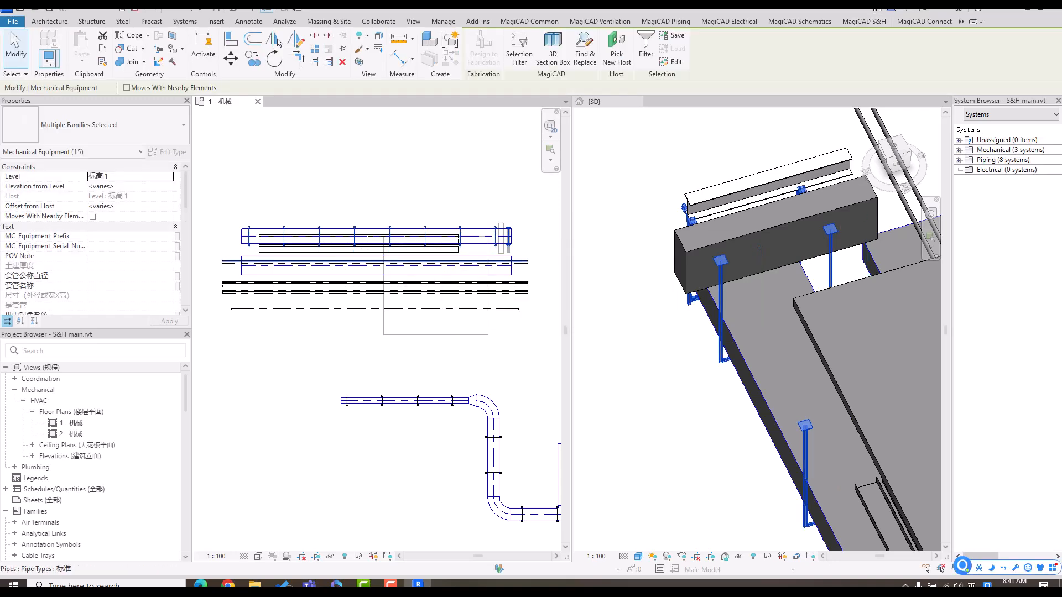
{"action": "middle_click_drag", "start_coordinate": [775, 299], "coordinate": [753, 279]}
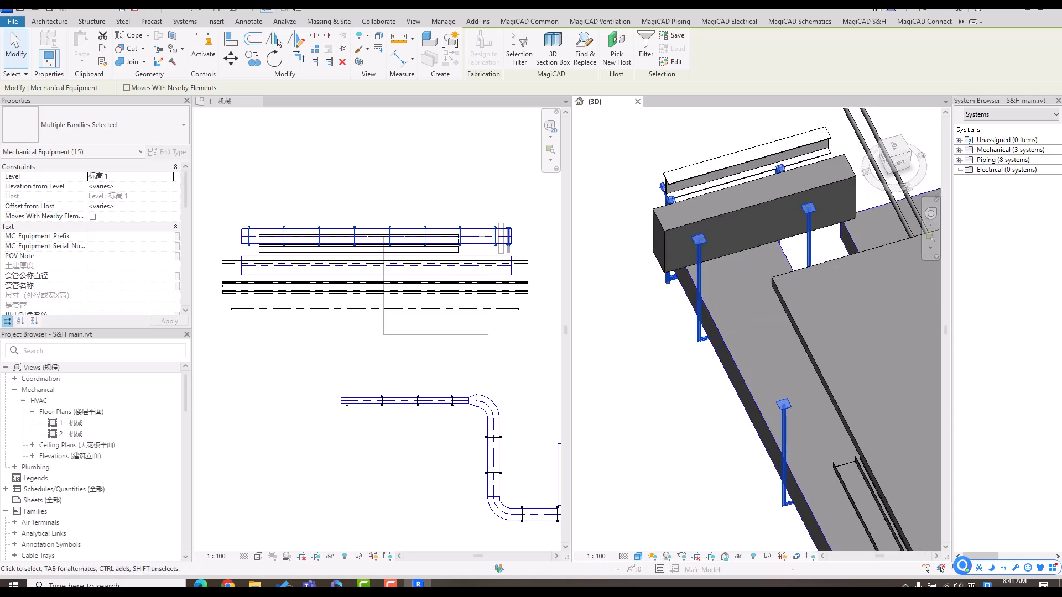
{"action": "key", "text": "ctrl+Tab"}
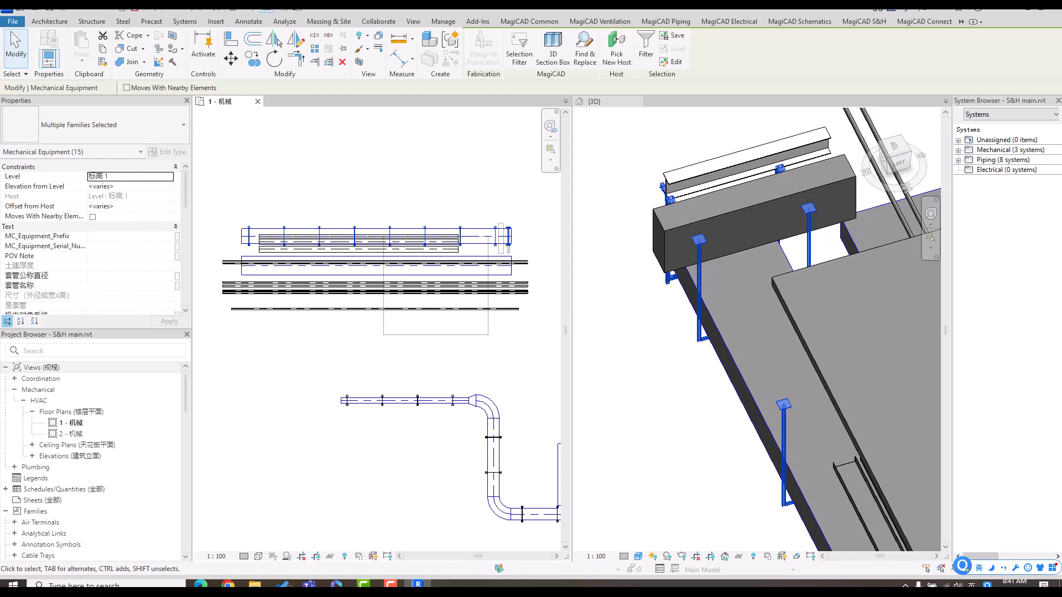
{"action": "left_click", "coordinate": [864, 21]}
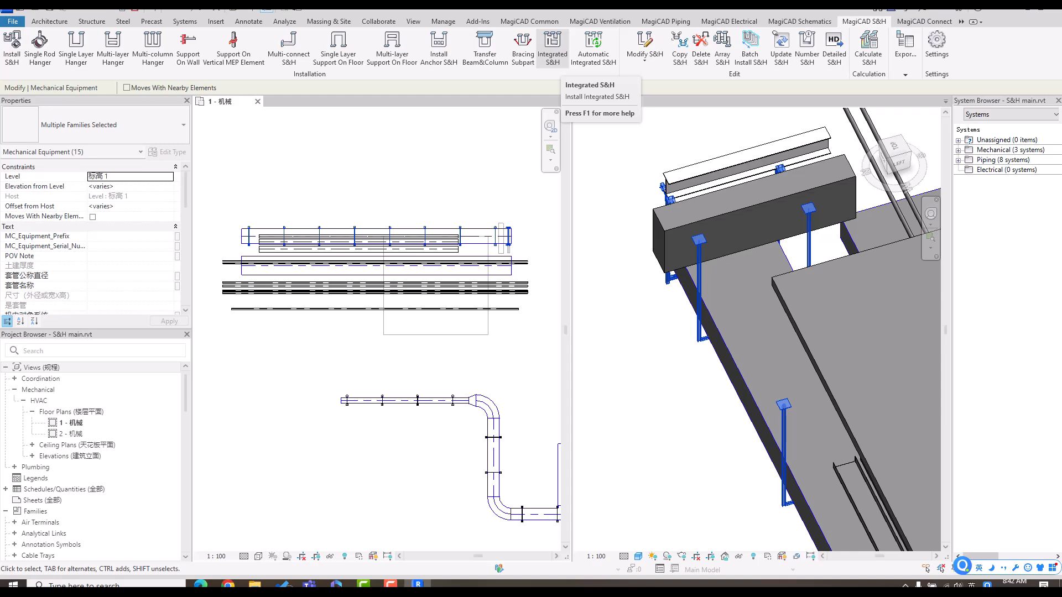
{"action": "key", "text": "Escape"}
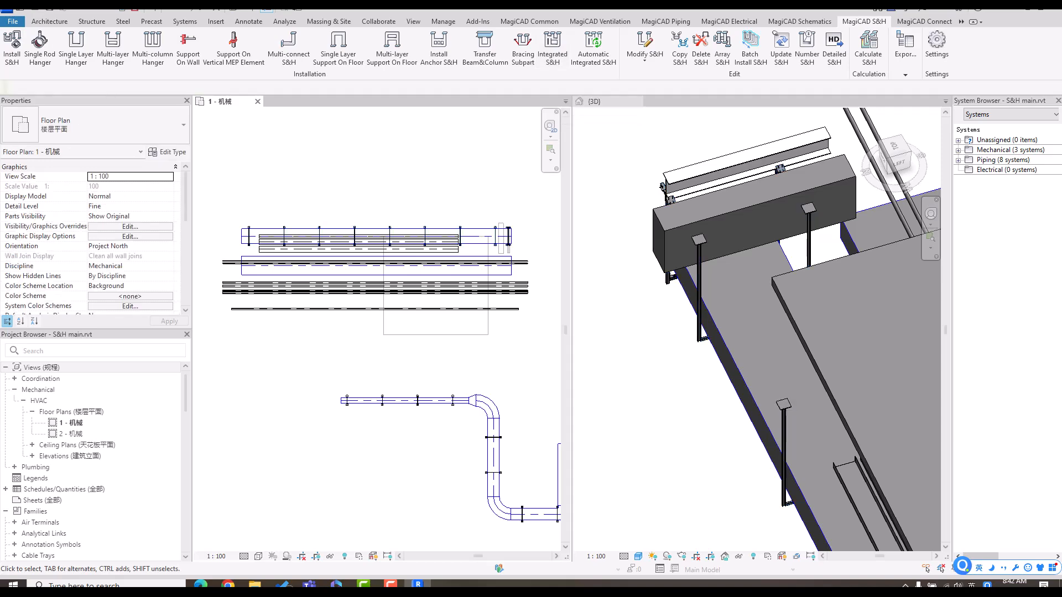
- Create a section across the parallel ducts, cable trays and pipes near their western ends and open its view
{"action": "left_click", "coordinate": [254, 9]}
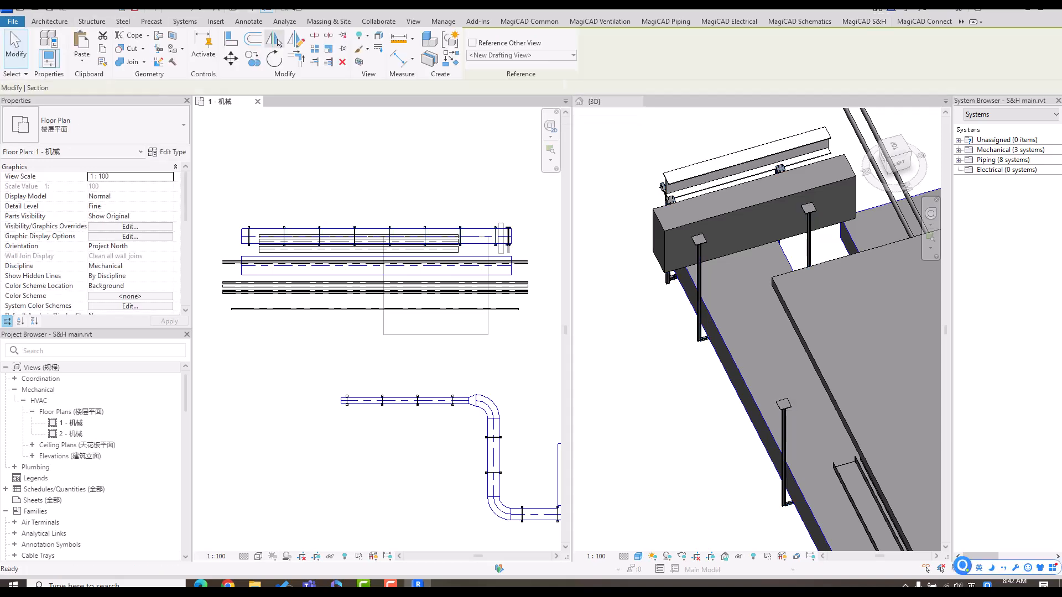
{"action": "left_click", "coordinate": [268, 205]}
{"action": "left_click", "coordinate": [268, 335]}
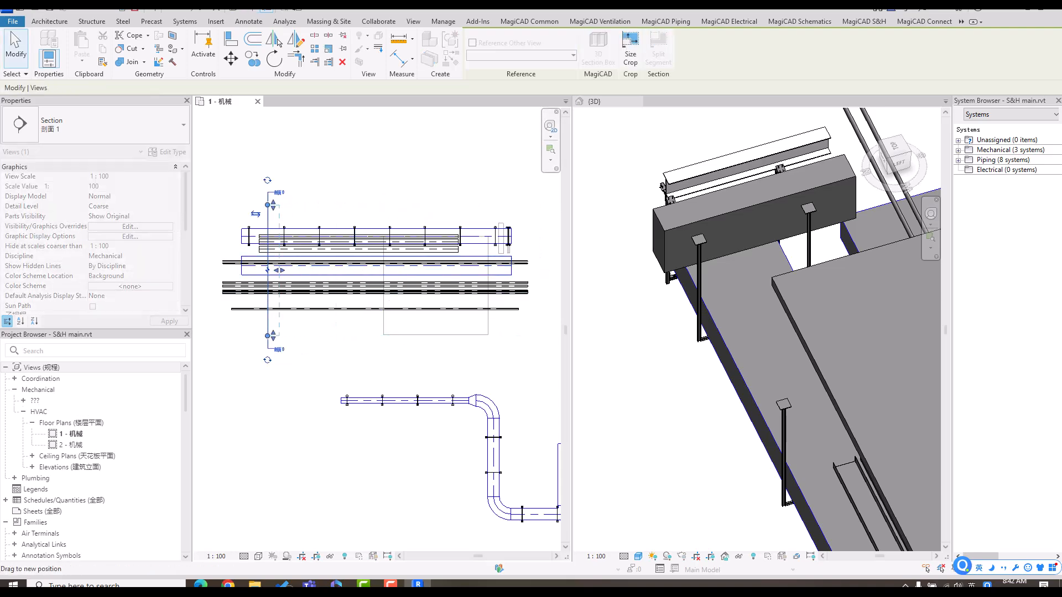
{"action": "right_click", "coordinate": [268, 256]}
{"action": "left_click", "coordinate": [302, 317]}
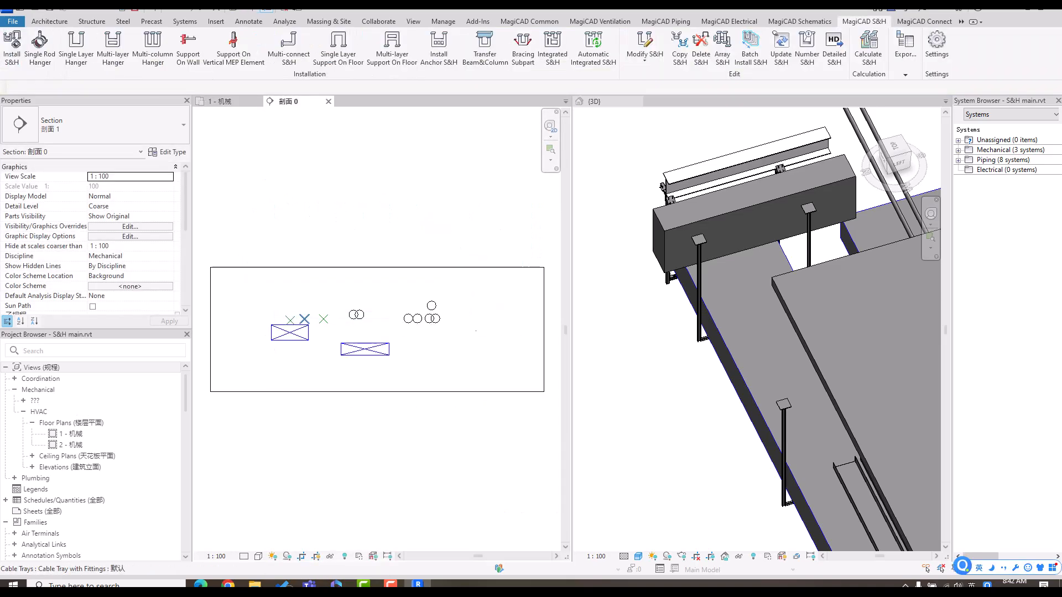
- Set the new section view to Fine detail level and tile it with the floor plan and the 3D view
{"action": "left_click", "coordinate": [244, 556]}
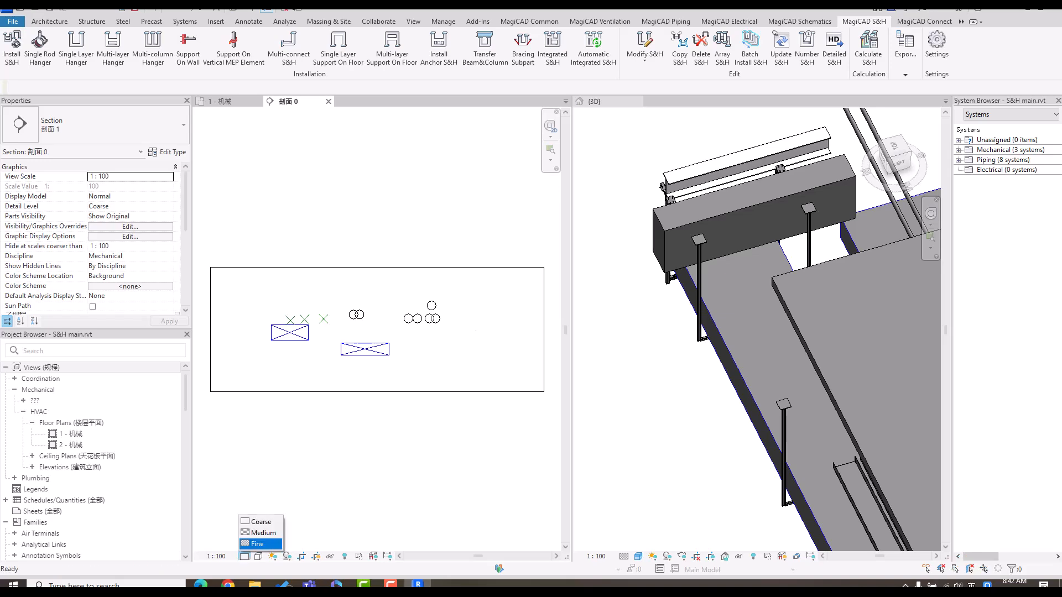
{"action": "left_click", "coordinate": [257, 544]}
{"action": "key", "text": "w"}
{"action": "key", "text": "t"}
{"action": "middle_click_drag", "start_coordinate": [481, 293], "coordinate": [481, 183]}
{"action": "scroll", "coordinate": [481, 183], "scroll_direction": "down", "scroll_amount": 1}
{"action": "scroll", "coordinate": [387, 195], "scroll_direction": "up", "scroll_amount": 2}
{"action": "left_click", "coordinate": [388, 420]}
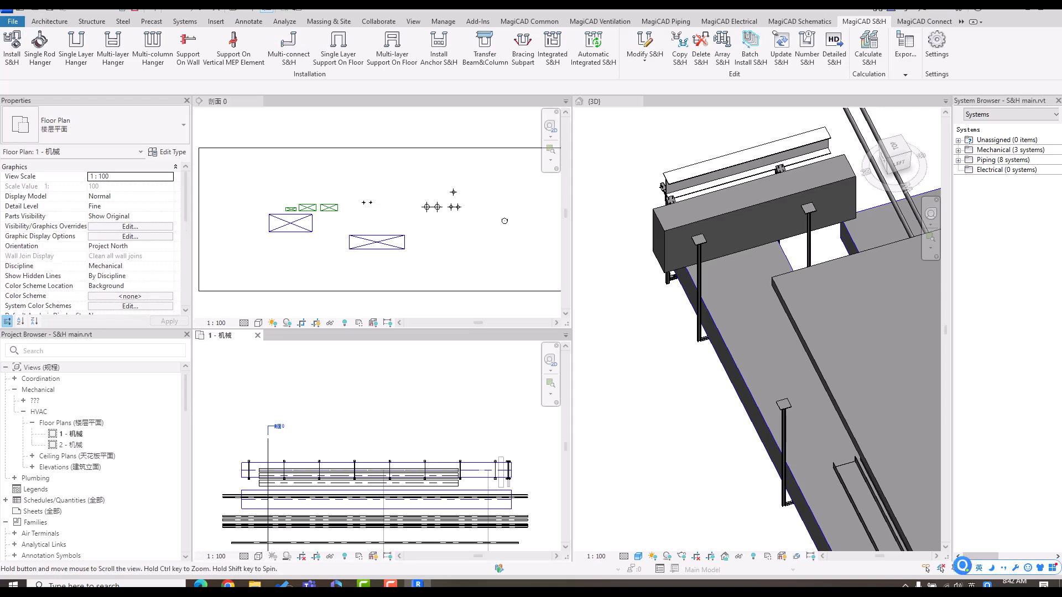
{"action": "middle_click_drag", "start_coordinate": [387, 420], "coordinate": [386, 373]}
{"action": "left_click", "coordinate": [626, 388]}
{"action": "scroll", "coordinate": [758, 332], "scroll_direction": "down", "scroll_amount": 5}
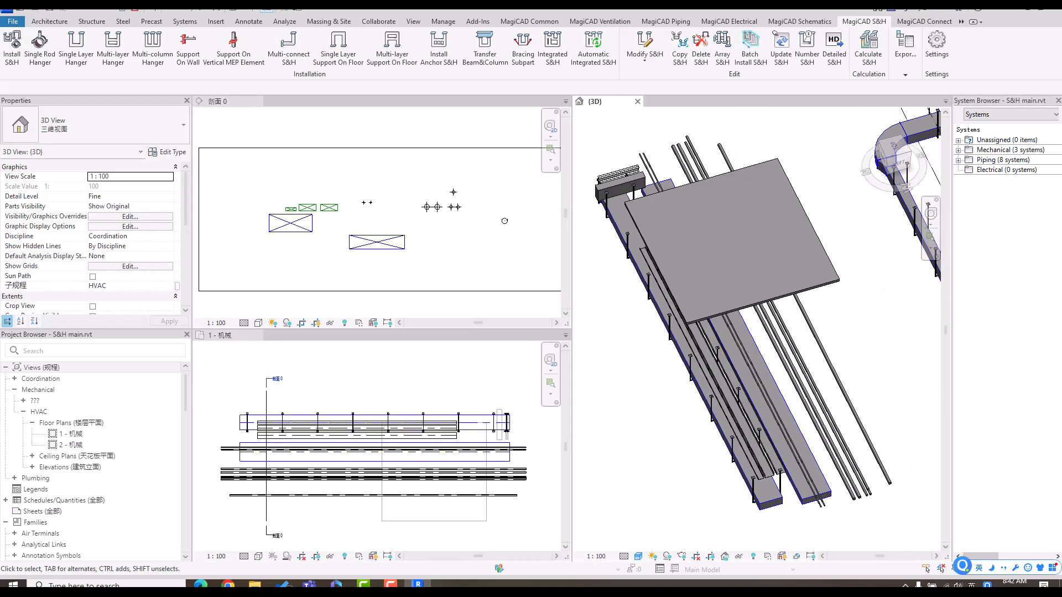
{"action": "left_click", "coordinate": [443, 260]}
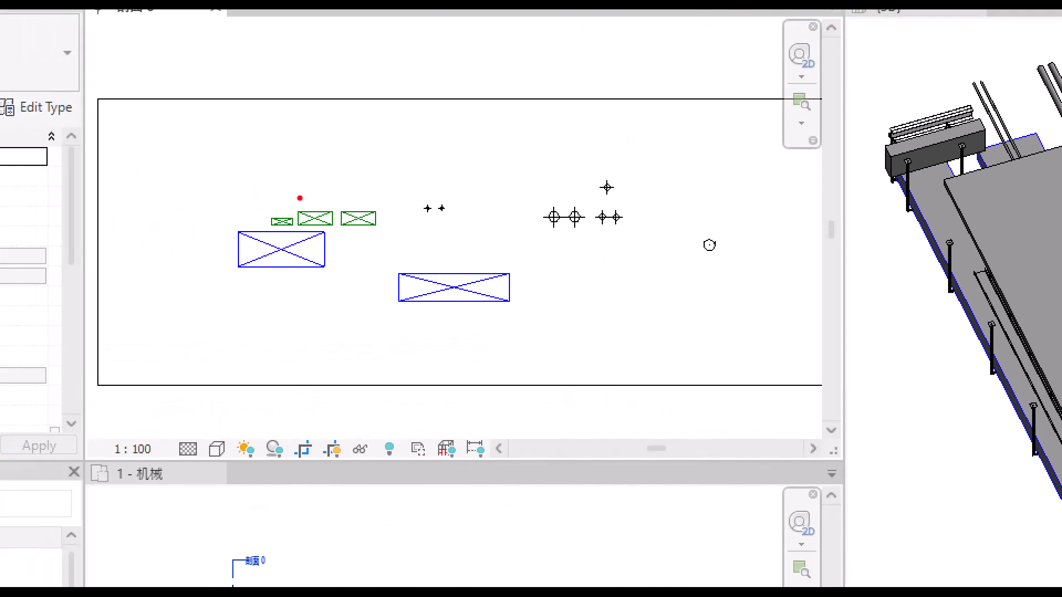
{"action": "mouse_move", "coordinate": [391, 107]}
{"action": "left_mouse_down"}
{"action": "mouse_move", "coordinate": [387, 320]}
{"action": "mouse_move", "coordinate": [512, 307]}
{"action": "left_mouse_up"}
{"action": "left_click_drag", "start_coordinate": [521, 106], "coordinate": [522, 333]}
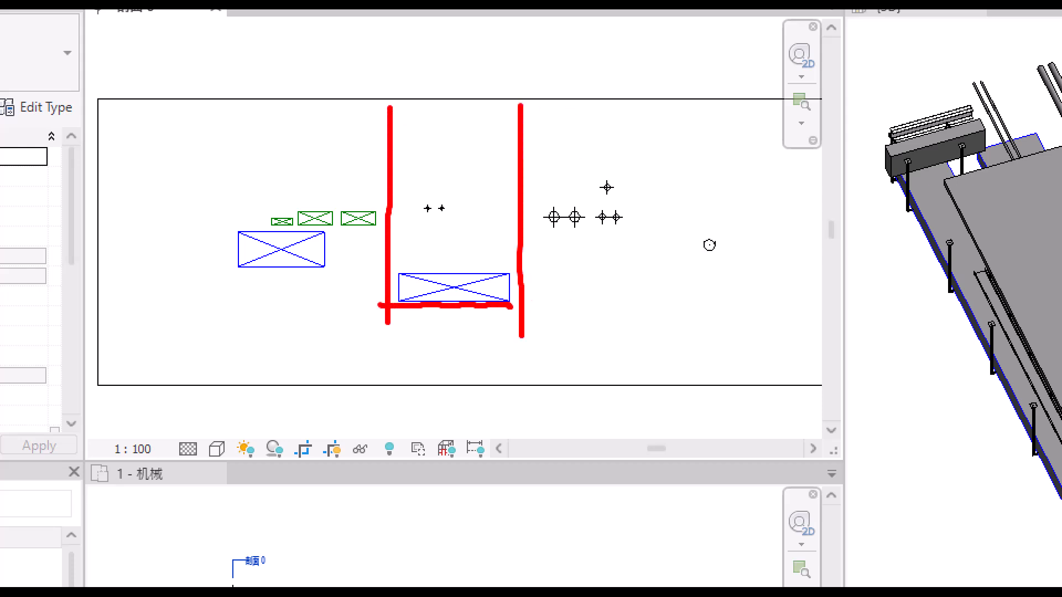
{"action": "left_click_drag", "start_coordinate": [525, 236], "coordinate": [654, 234]}
{"action": "left_click_drag", "start_coordinate": [655, 103], "coordinate": [650, 245]}
{"action": "left_click_drag", "start_coordinate": [228, 274], "coordinate": [387, 270]}
{"action": "left_click_drag", "start_coordinate": [221, 100], "coordinate": [216, 267]}
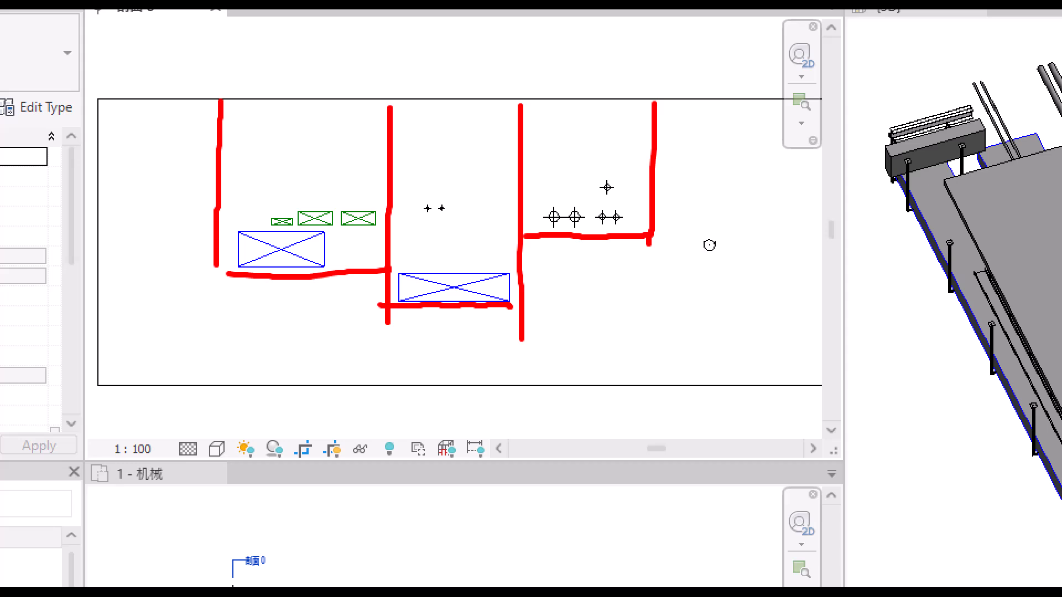
{"action": "left_click_drag", "start_coordinate": [227, 225], "coordinate": [389, 232]}
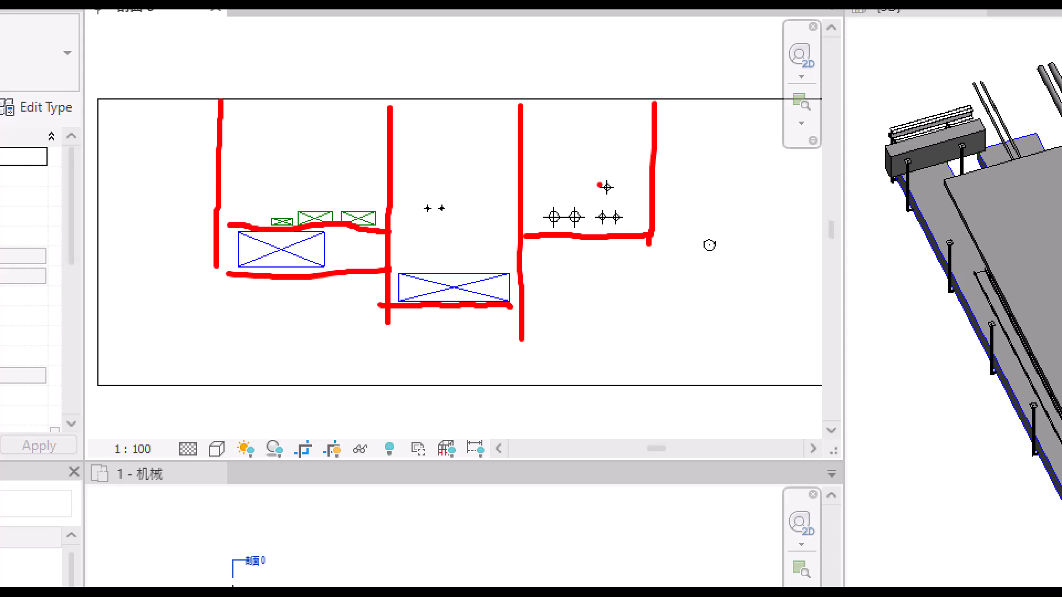
{"action": "key", "text": "Escape"}
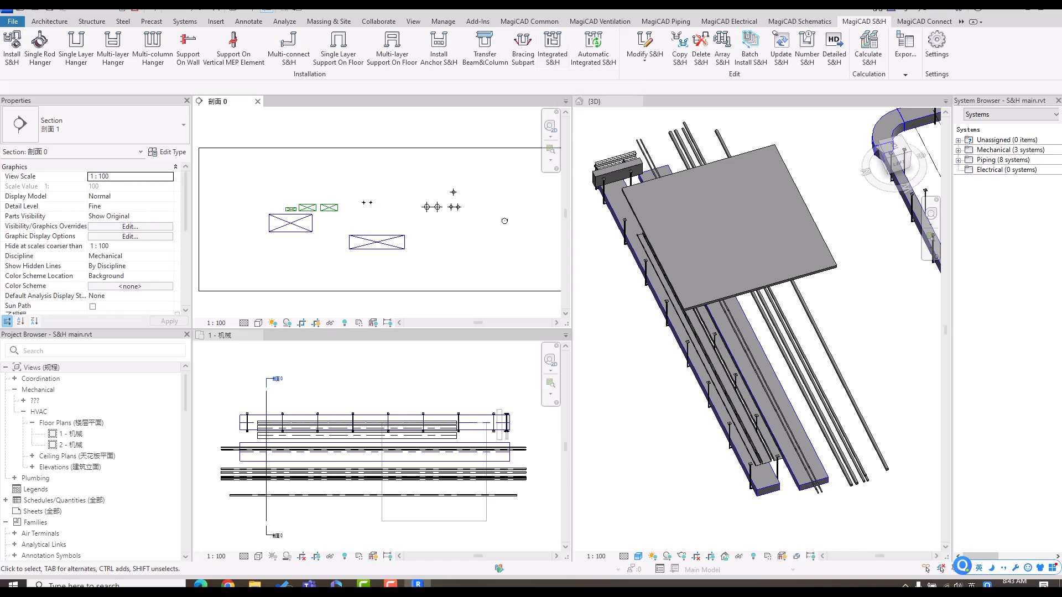
- Install the generic C channel steel double-layer hanger generi_CAN_HH220_2xC_2xC around the middle duct and the two small pipes above it in the section
{"action": "scroll", "coordinate": [365, 197], "scroll_direction": "up", "scroll_amount": 1}
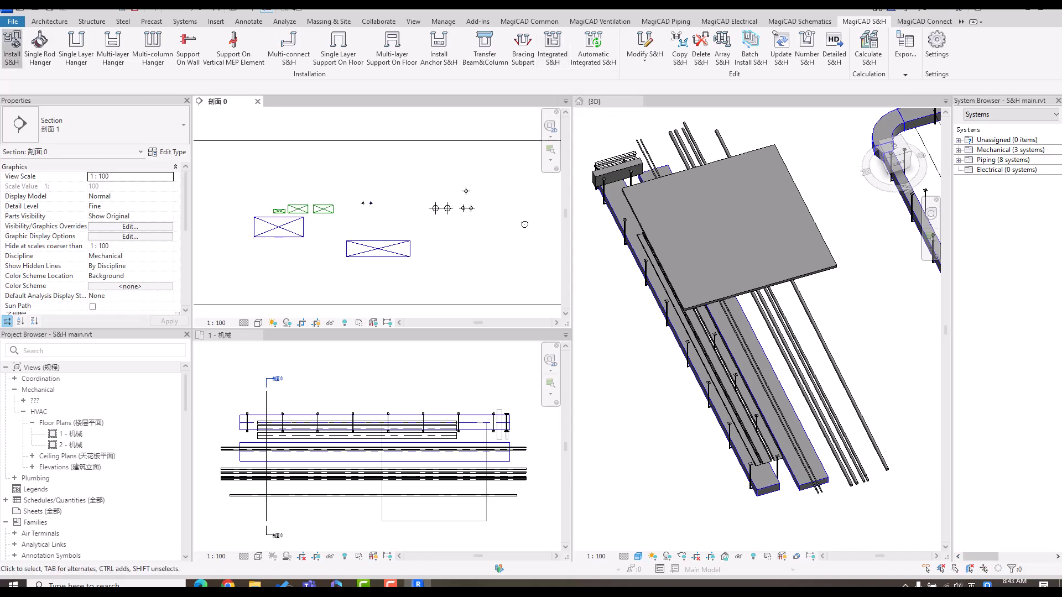
{"action": "left_click", "coordinate": [11, 47]}
{"action": "left_click", "coordinate": [378, 249]}
{"action": "mouse_move", "coordinate": [331, 155]}
{"action": "left_mouse_down"}
{"action": "mouse_move", "coordinate": [393, 268]}
{"action": "mouse_move", "coordinate": [433, 283]}
{"action": "left_mouse_up"}
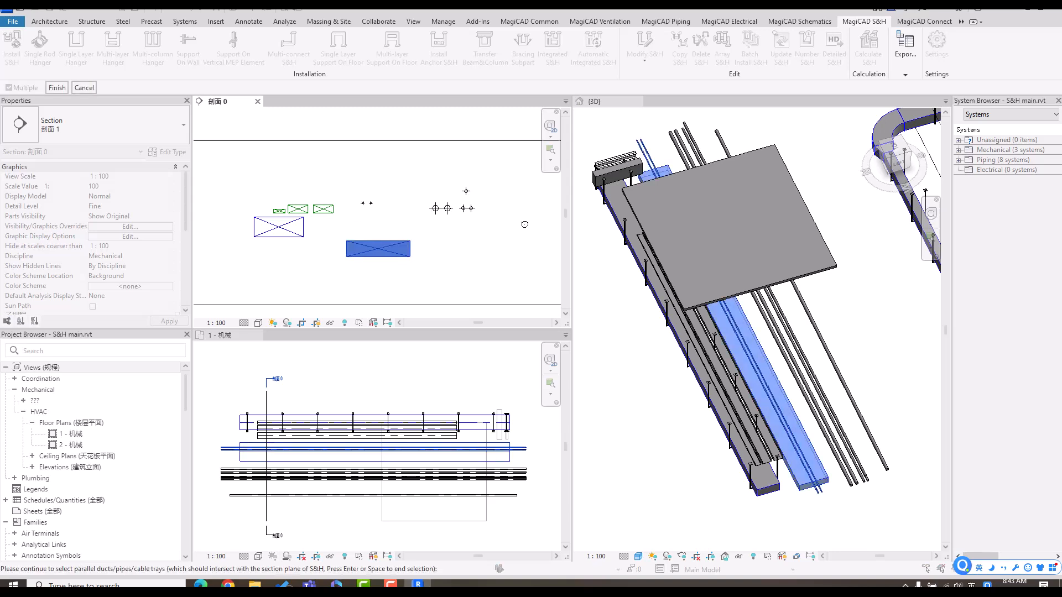
{"action": "key", "text": "Return"}
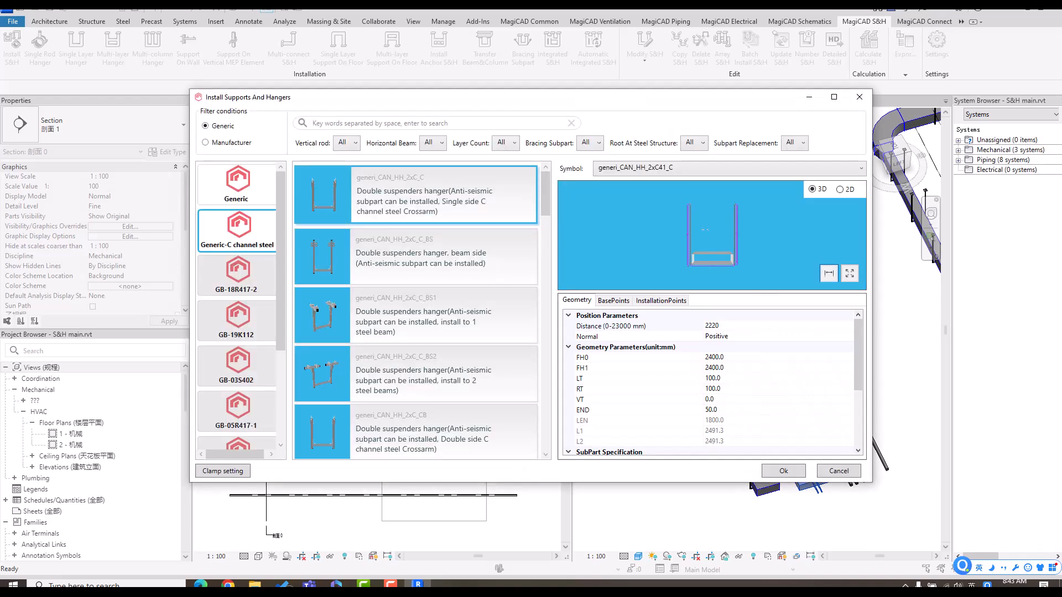
{"action": "scroll", "coordinate": [545, 194], "scroll_direction": "down", "scroll_amount": 4}
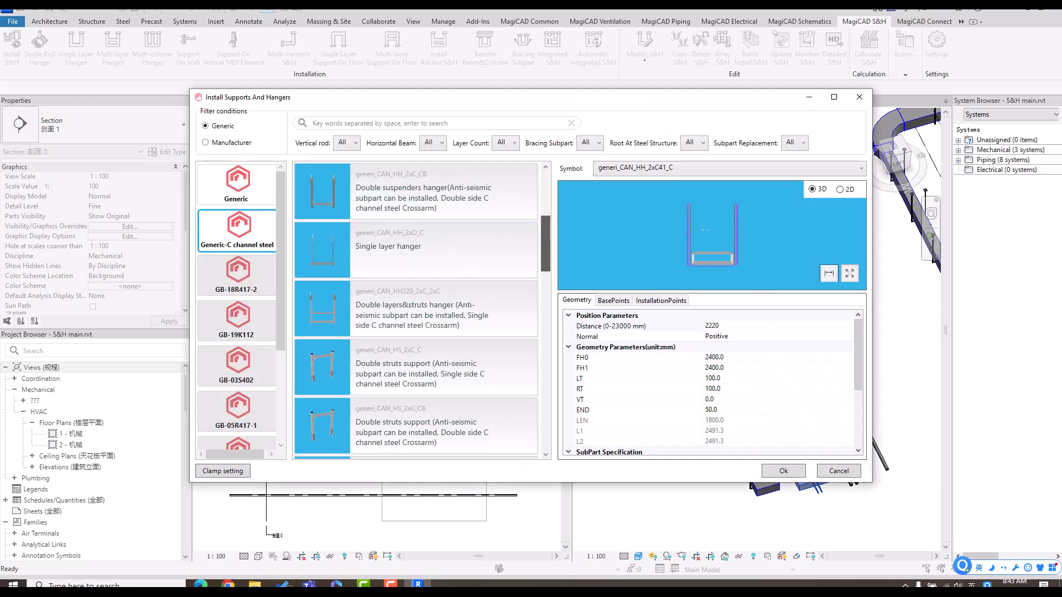
{"action": "left_click", "coordinate": [415, 309]}
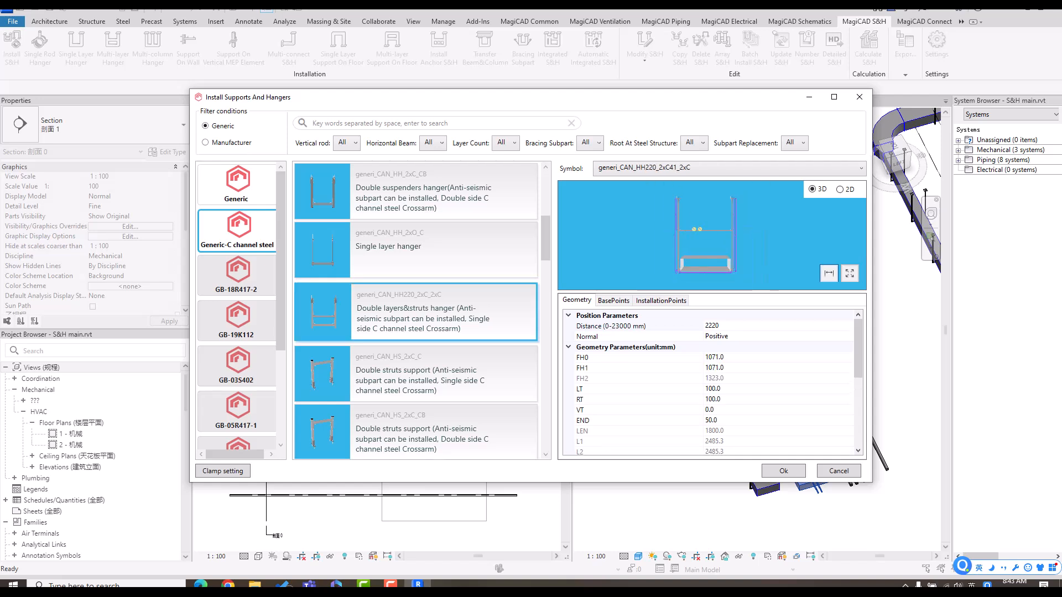
{"action": "scroll", "coordinate": [709, 382], "scroll_direction": "down", "scroll_amount": 5}
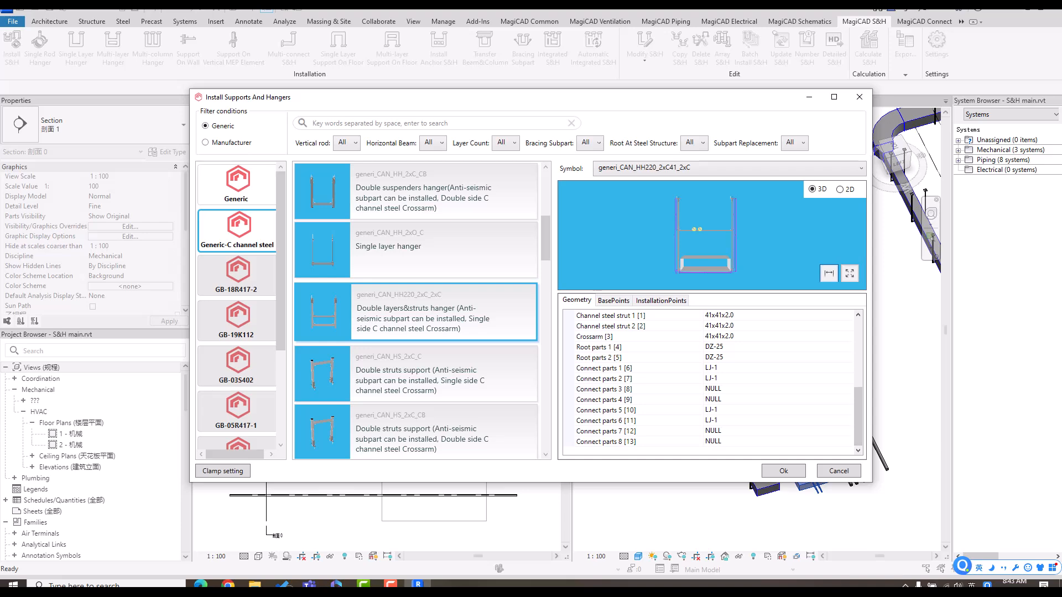
{"action": "left_click", "coordinate": [783, 471]}
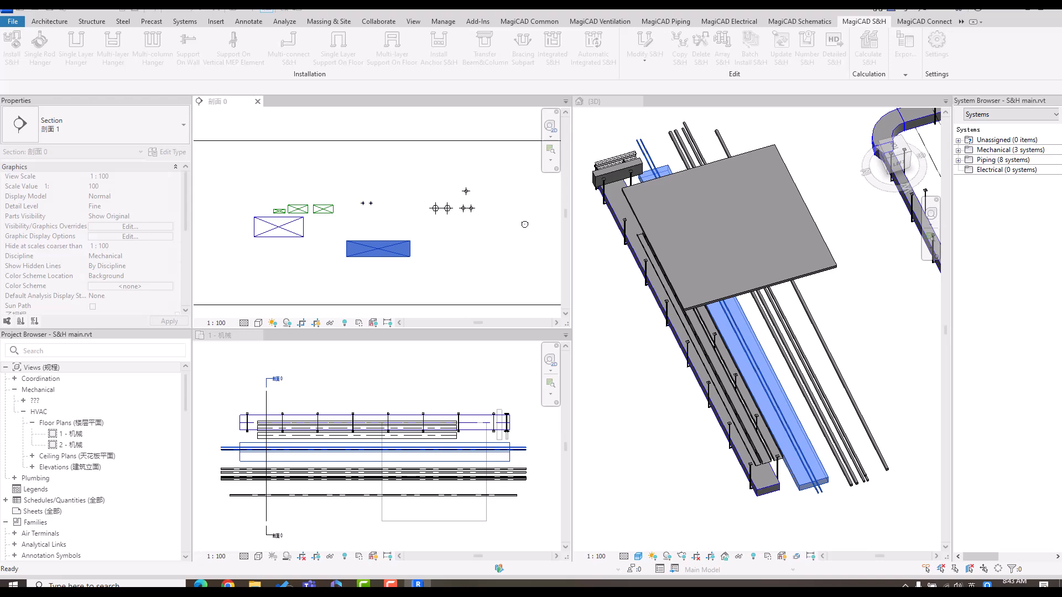
{"action": "left_click", "coordinate": [258, 323]}
{"action": "left_click", "coordinate": [299, 254]}
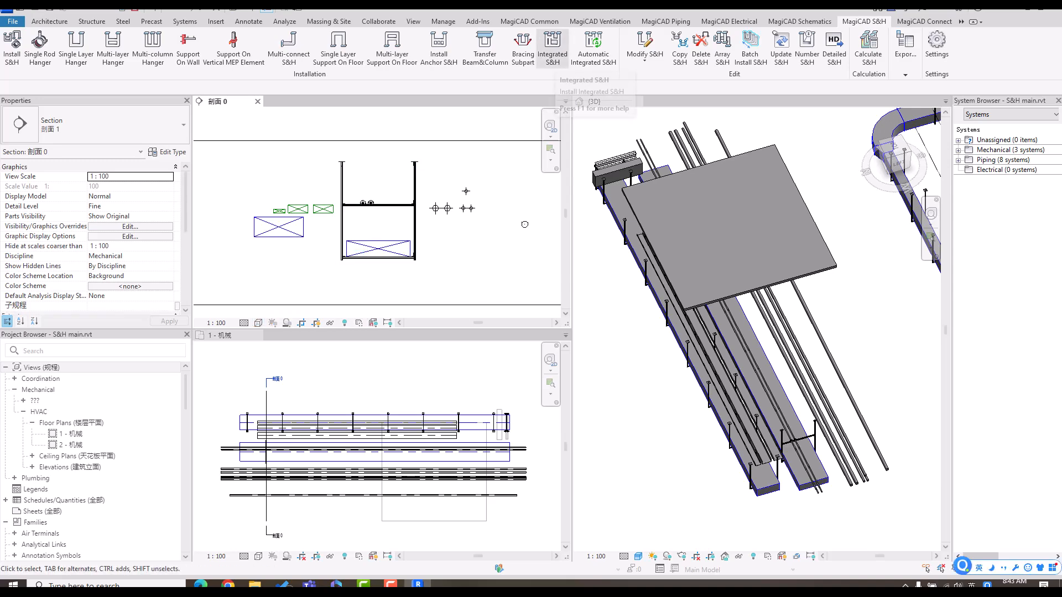
- Extend the new hanger with an integrated L shape, single side C channel subpart (generi_CAN_HH_L_C_C) carrying the adjacent duct and cable trays
{"action": "left_click", "coordinate": [552, 47]}
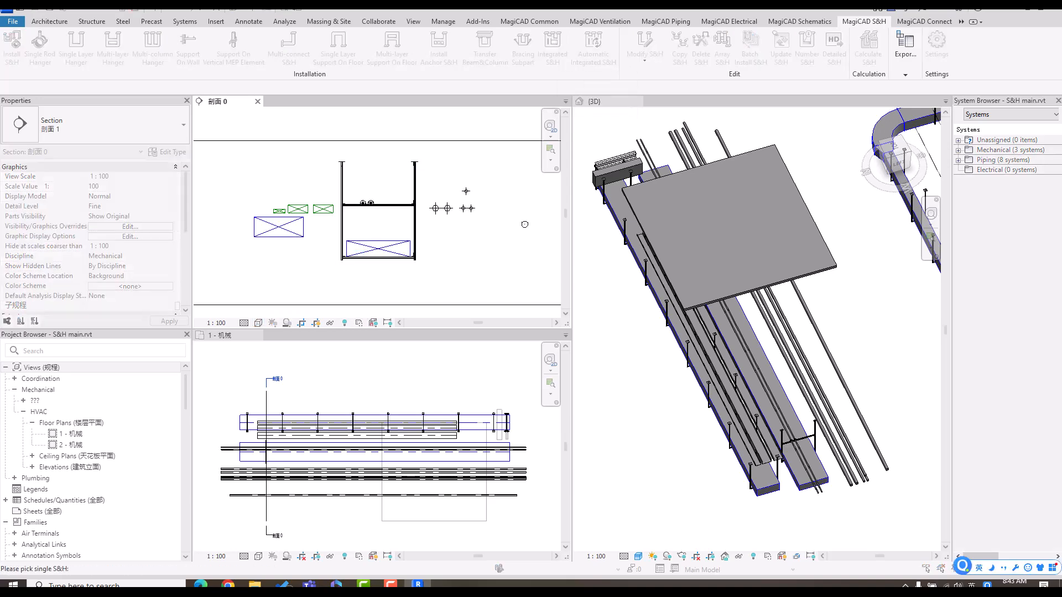
{"action": "left_click_drag", "start_coordinate": [225, 160], "coordinate": [352, 250]}
{"action": "key", "text": "Return"}
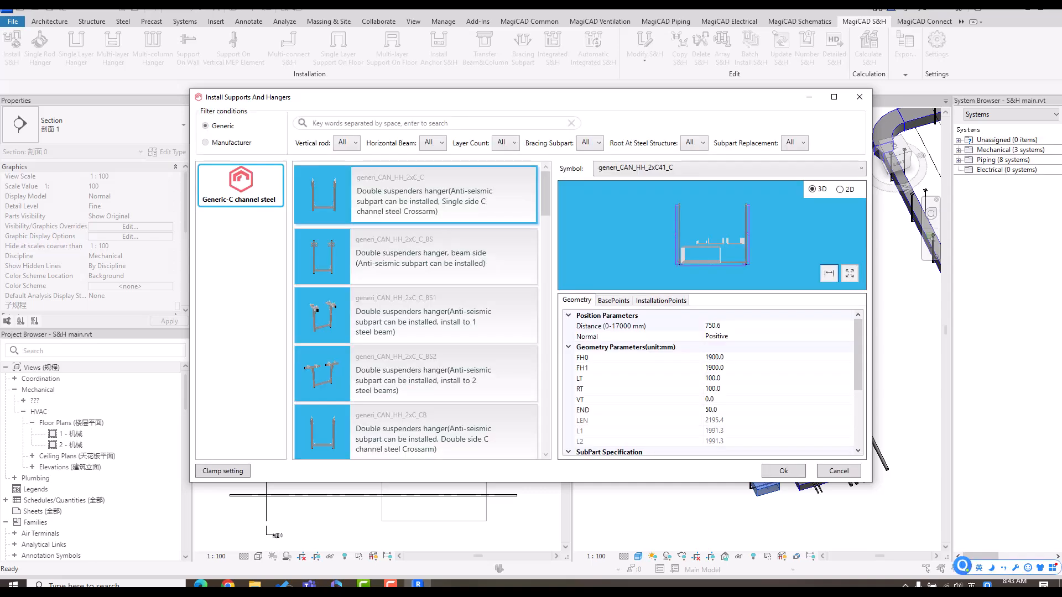
{"action": "scroll", "coordinate": [416, 309], "scroll_direction": "down", "scroll_amount": 15}
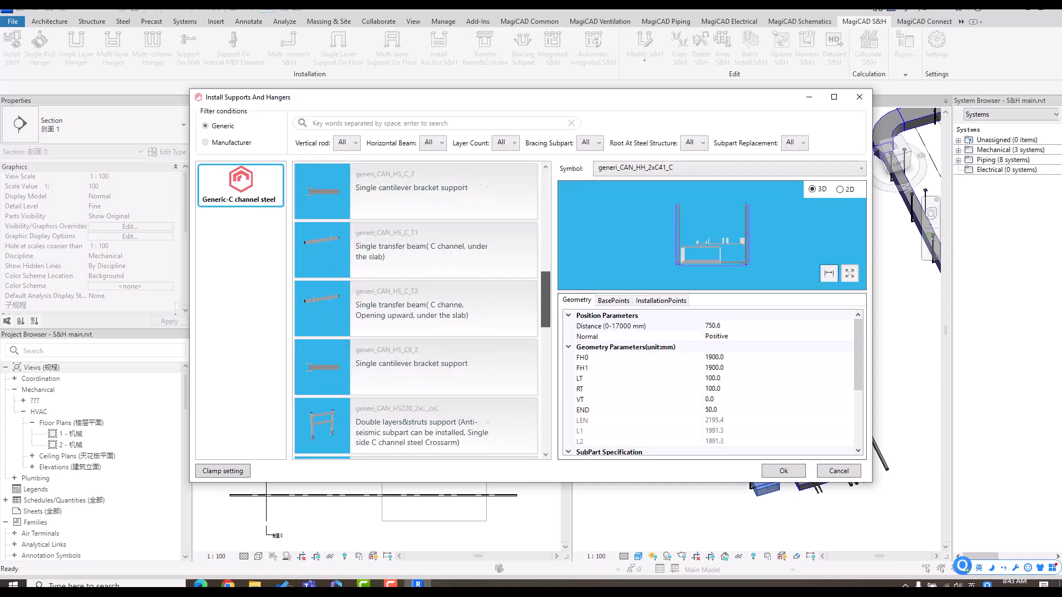
{"action": "scroll", "coordinate": [416, 310], "scroll_direction": "down", "scroll_amount": 5}
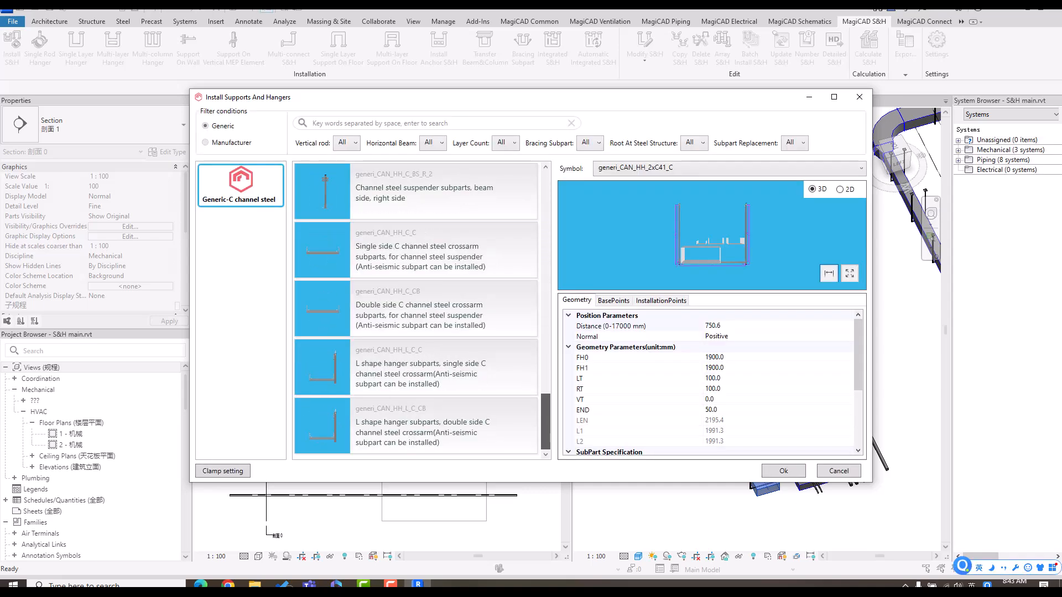
{"action": "left_click", "coordinate": [415, 367]}
{"action": "scroll", "coordinate": [712, 236], "scroll_direction": "up", "scroll_amount": 5}
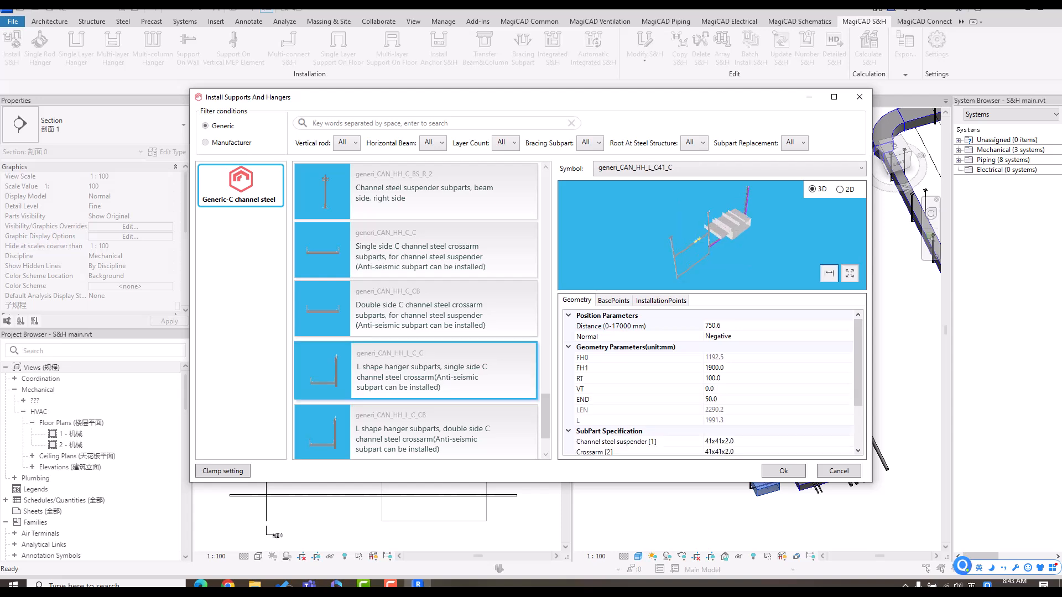
{"action": "middle_click_drag", "start_coordinate": [712, 249], "coordinate": [731, 222]}
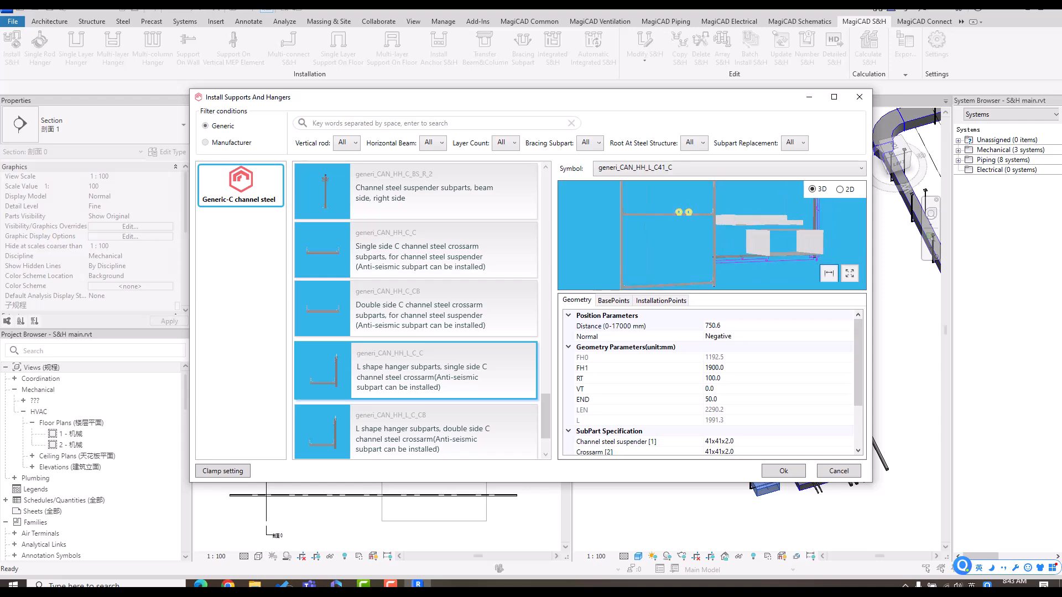
{"action": "left_click", "coordinate": [783, 471]}
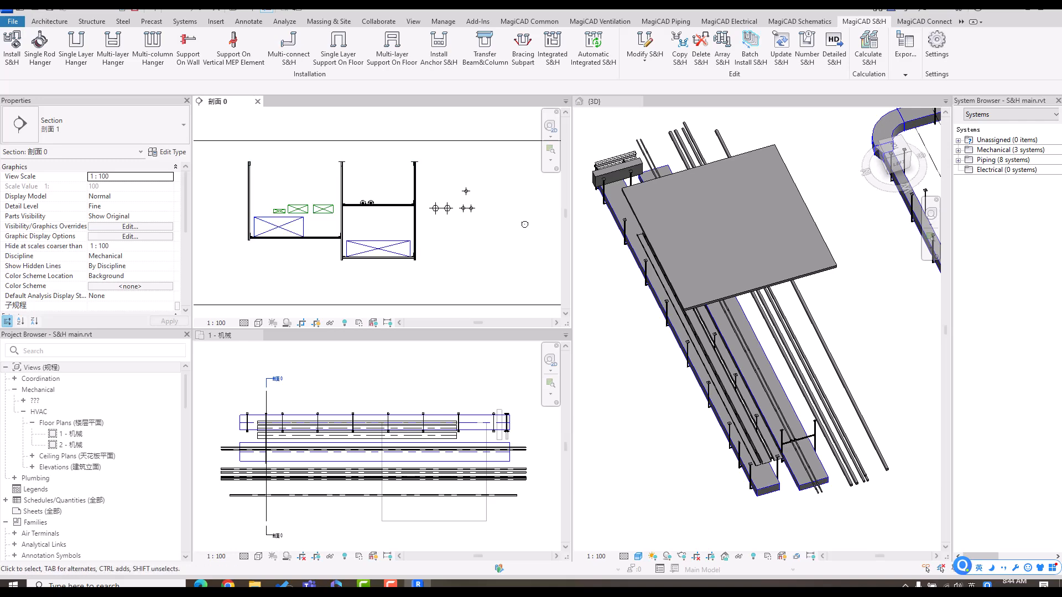
- Add an integrated single side C channel steel crossarm (generi_CAN_HH_C_C) beneath the three cable trays, inside the L shape hanger bay
{"action": "left_click", "coordinate": [551, 48]}
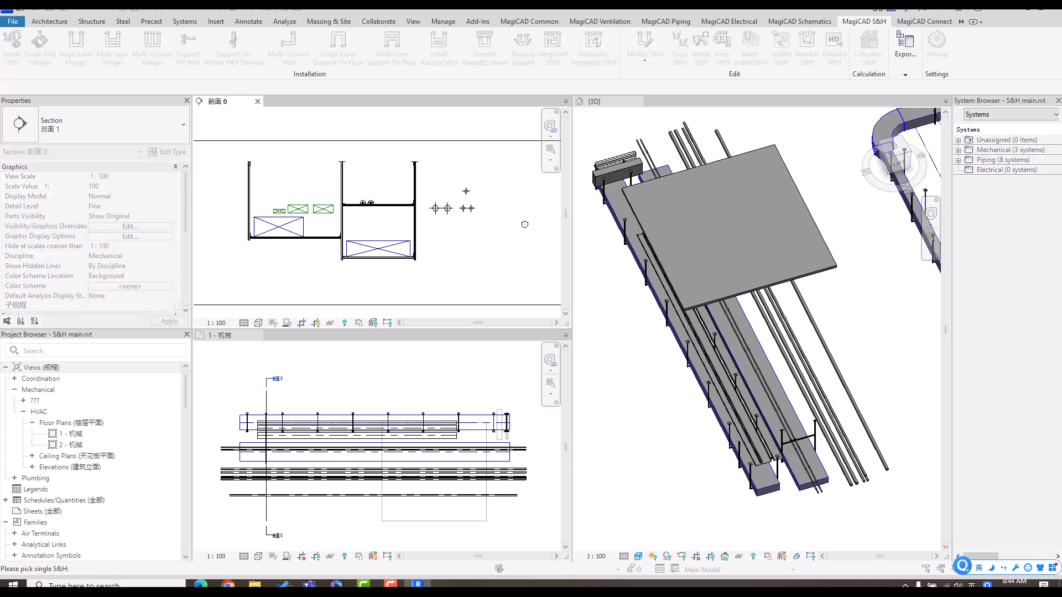
{"action": "left_click", "coordinate": [321, 238]}
{"action": "left_click_drag", "start_coordinate": [250, 181], "coordinate": [340, 220]}
{"action": "key", "text": "Return"}
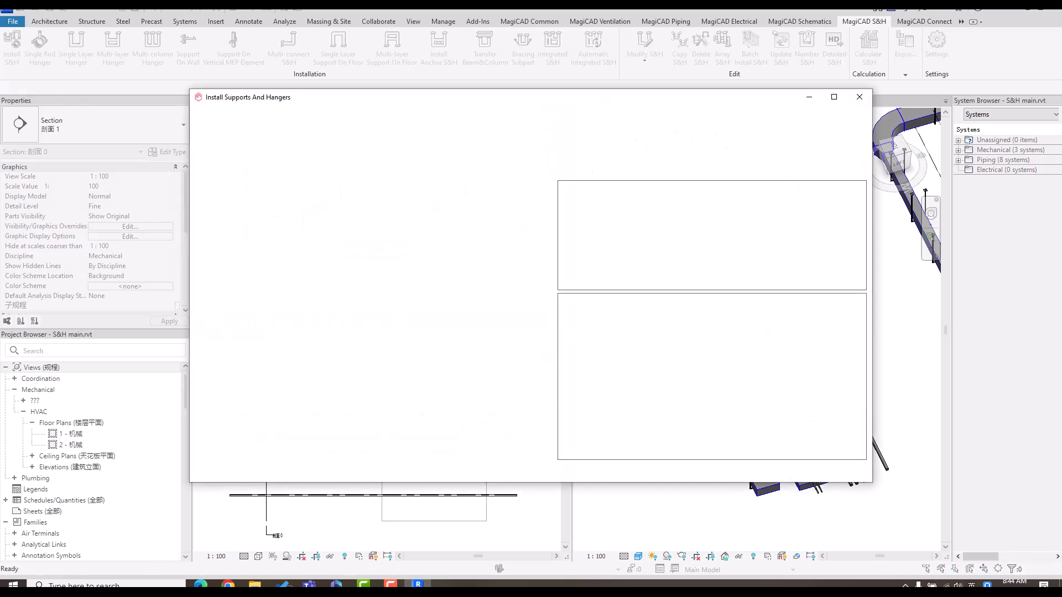
{"action": "left_click_drag", "start_coordinate": [546, 399], "coordinate": [545, 388]}
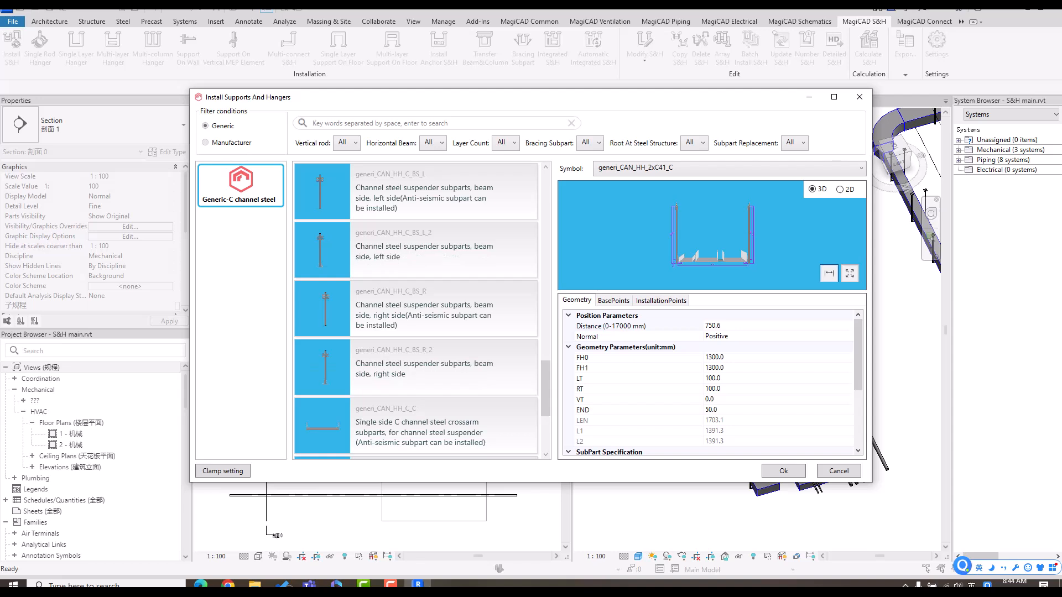
{"action": "left_click", "coordinate": [415, 367]}
{"action": "left_click", "coordinate": [416, 426]}
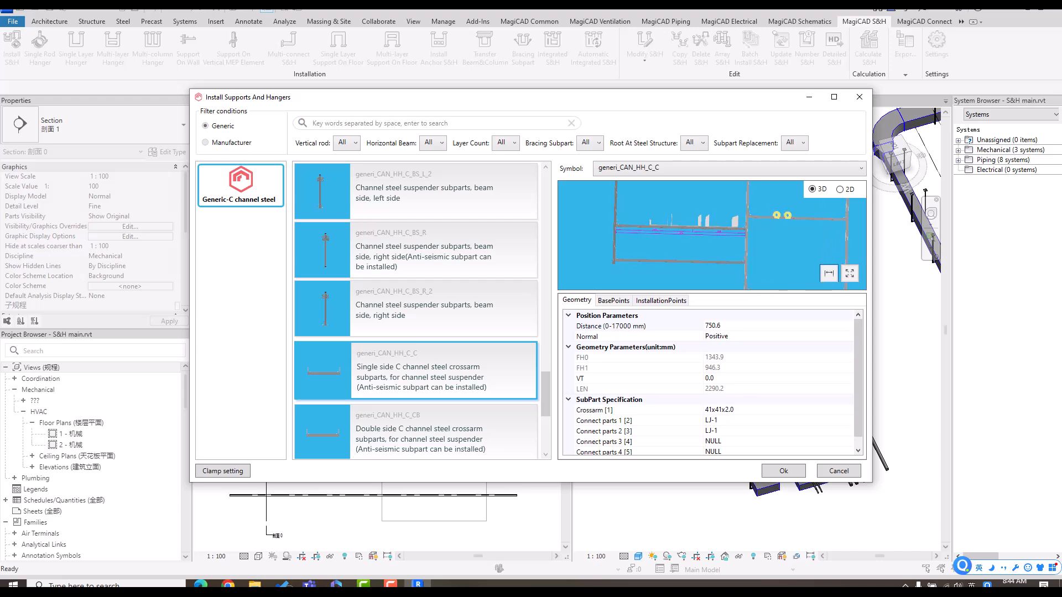
{"action": "left_click", "coordinate": [783, 471]}
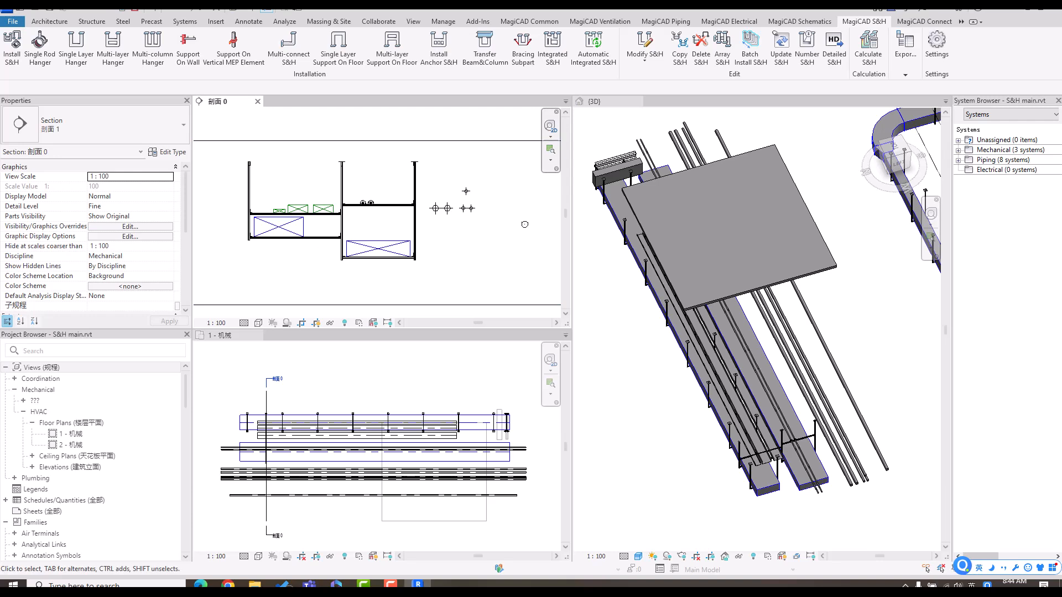
- Array the integrated support eastward along the parallel runs in plan, with 3000 spacing, number 20 and array across fittings, generating only in-range instances
{"action": "left_click", "coordinate": [219, 335]}
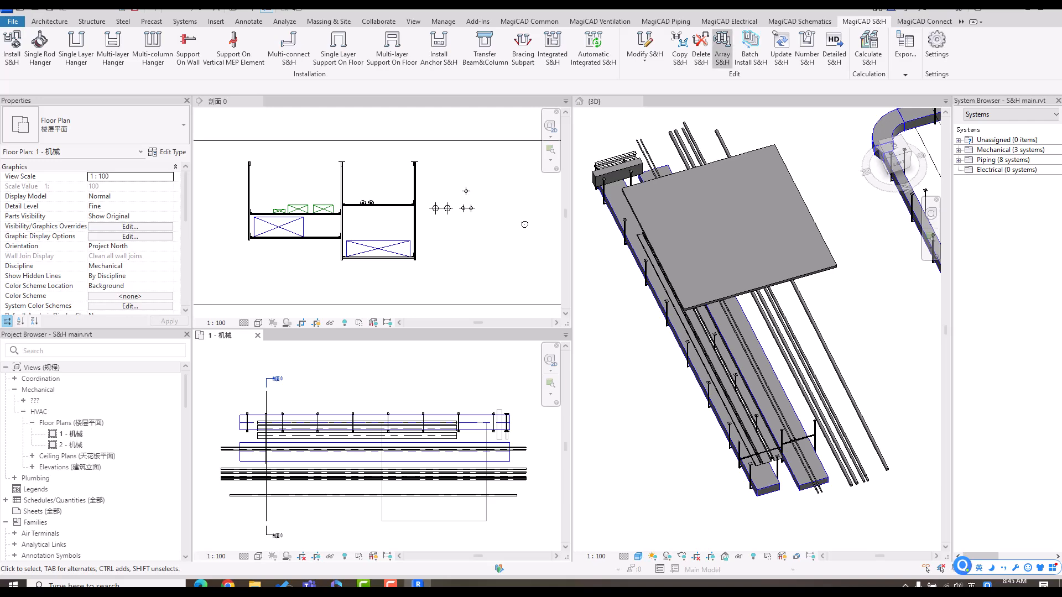
{"action": "left_click", "coordinate": [722, 47]}
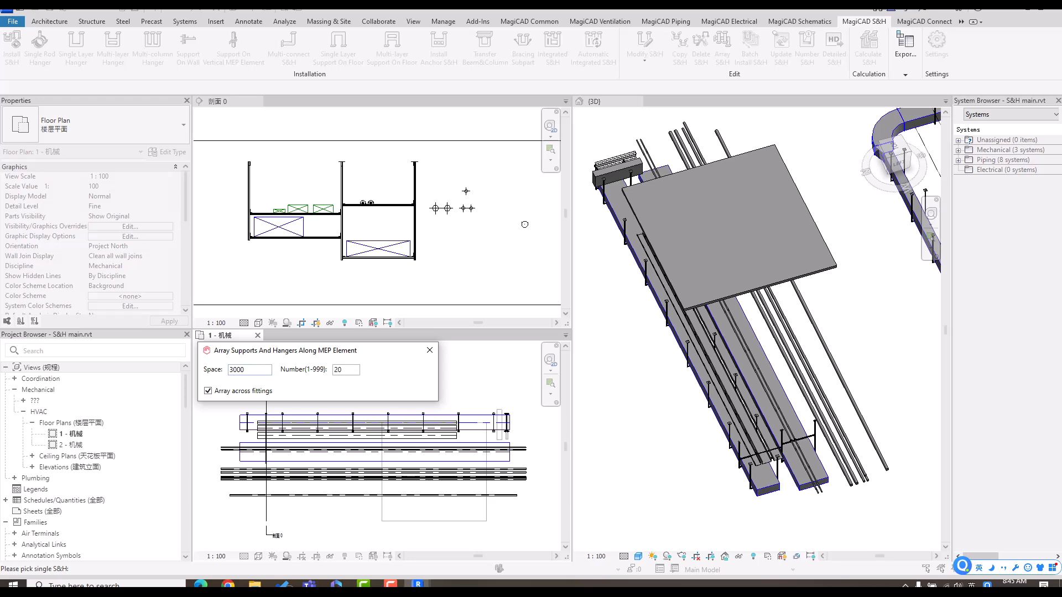
{"action": "left_click", "coordinate": [266, 435]}
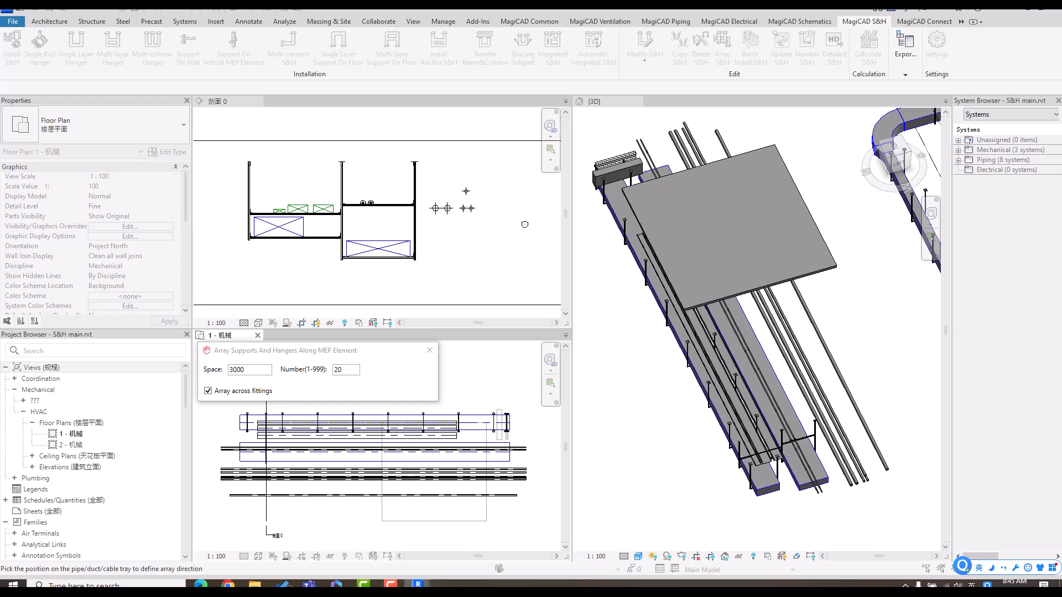
{"action": "left_click", "coordinate": [359, 427]}
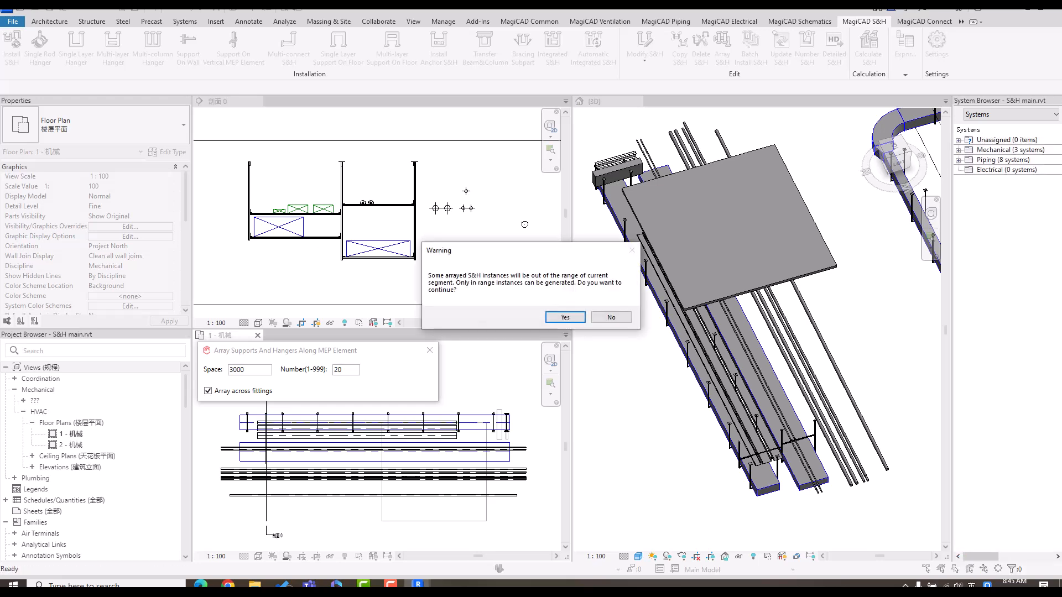
{"action": "key", "text": "Return"}
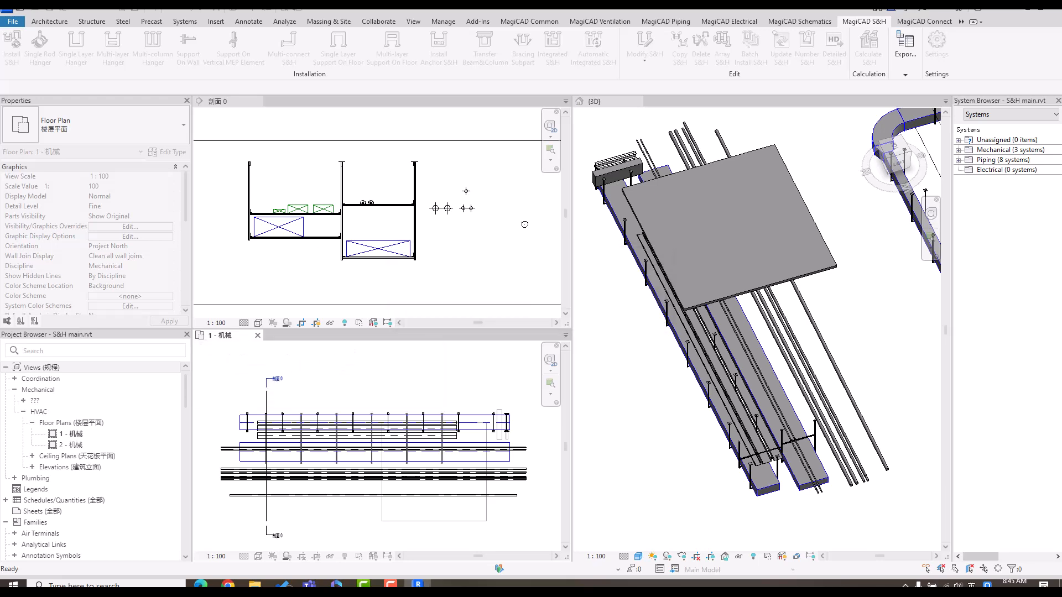
{"action": "right_click", "coordinate": [484, 375]}
{"action": "left_click", "coordinate": [501, 378]}
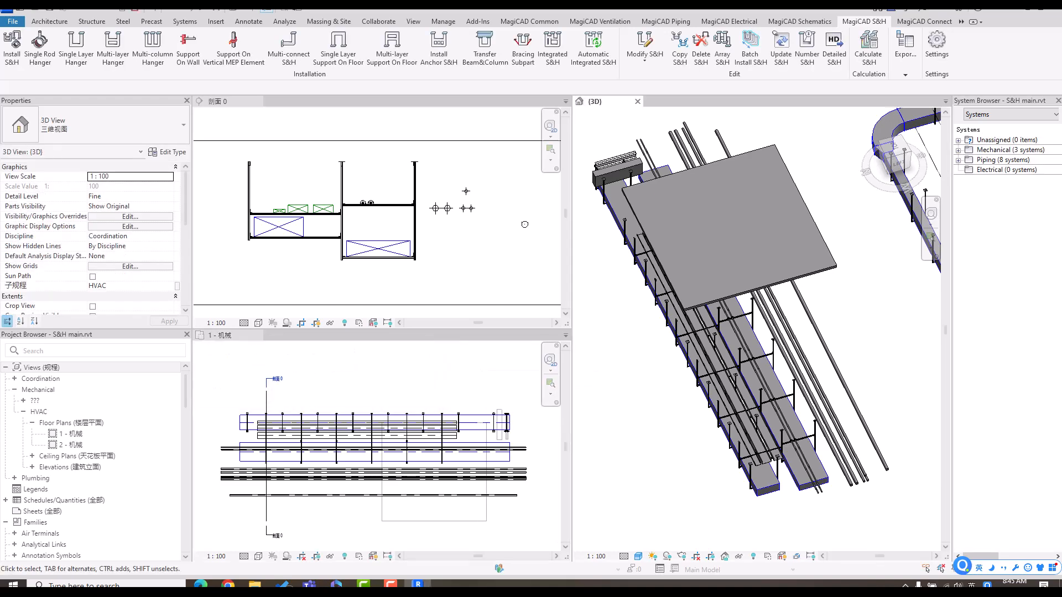
{"action": "scroll", "coordinate": [806, 399], "scroll_direction": "up", "scroll_amount": 3}
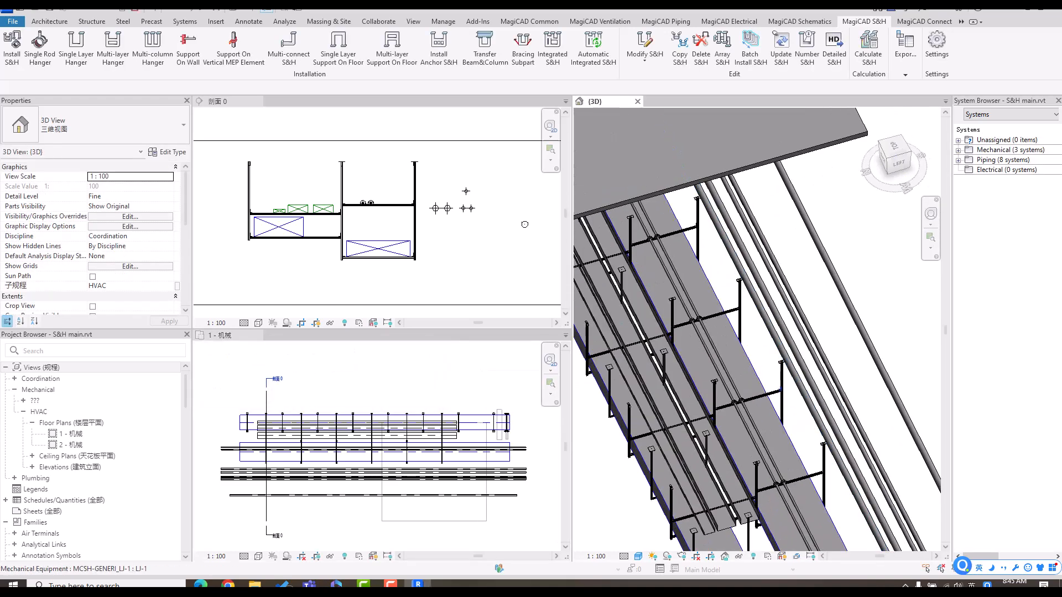
{"action": "left_click", "coordinate": [780, 391]}
{"action": "middle_click_drag", "start_coordinate": [803, 398], "coordinate": [818, 346], "text": "shift"}
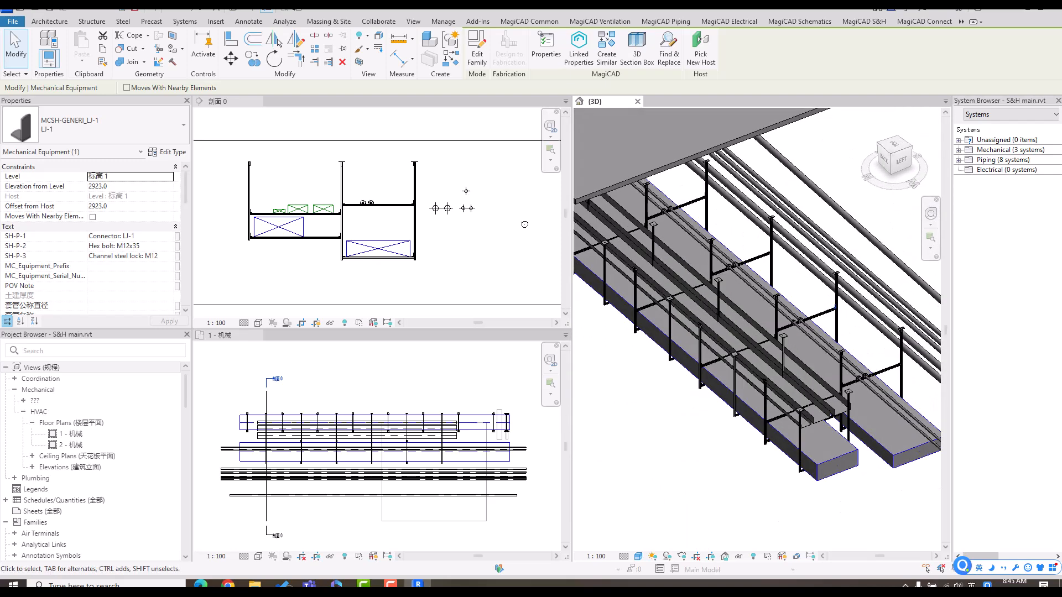
- Make the 1 - 机械 floor plan the active view and clear the selection
{"action": "key", "text": "ctrl+Tab"}
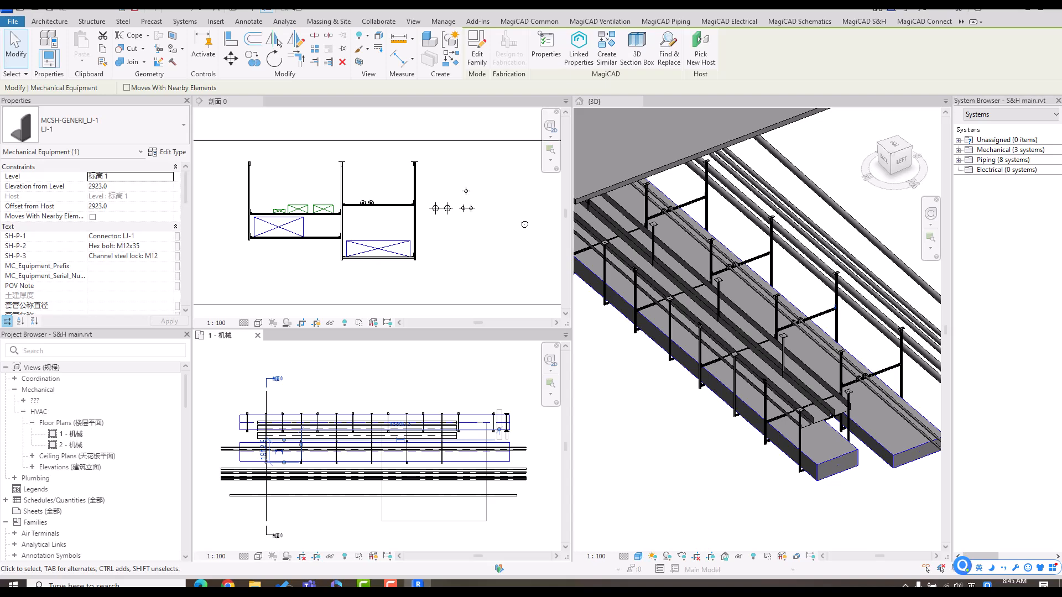
{"action": "key", "text": "Escape"}
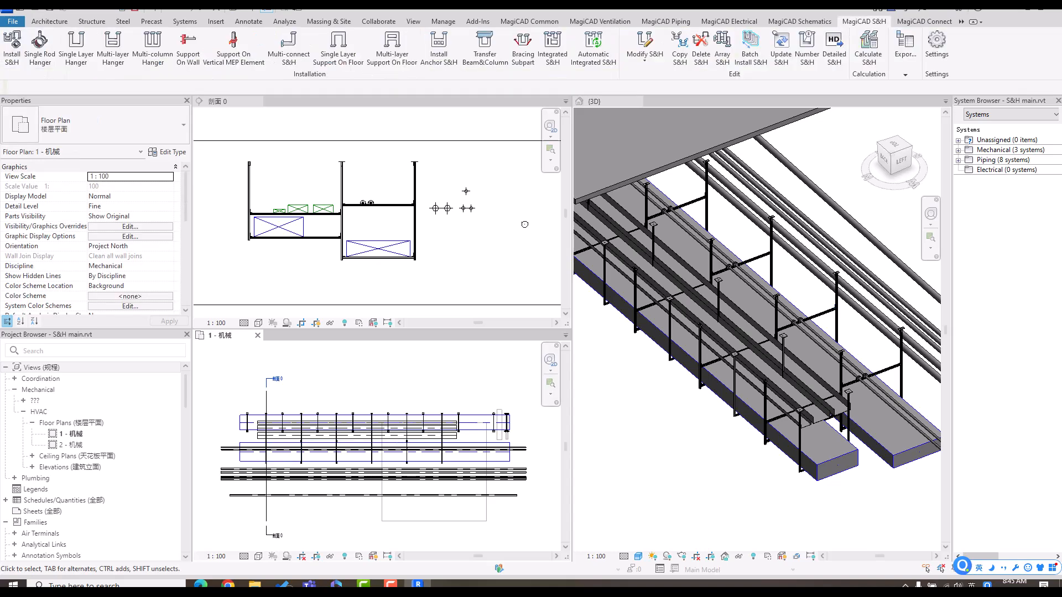
{"action": "left_click", "coordinate": [905, 49]}
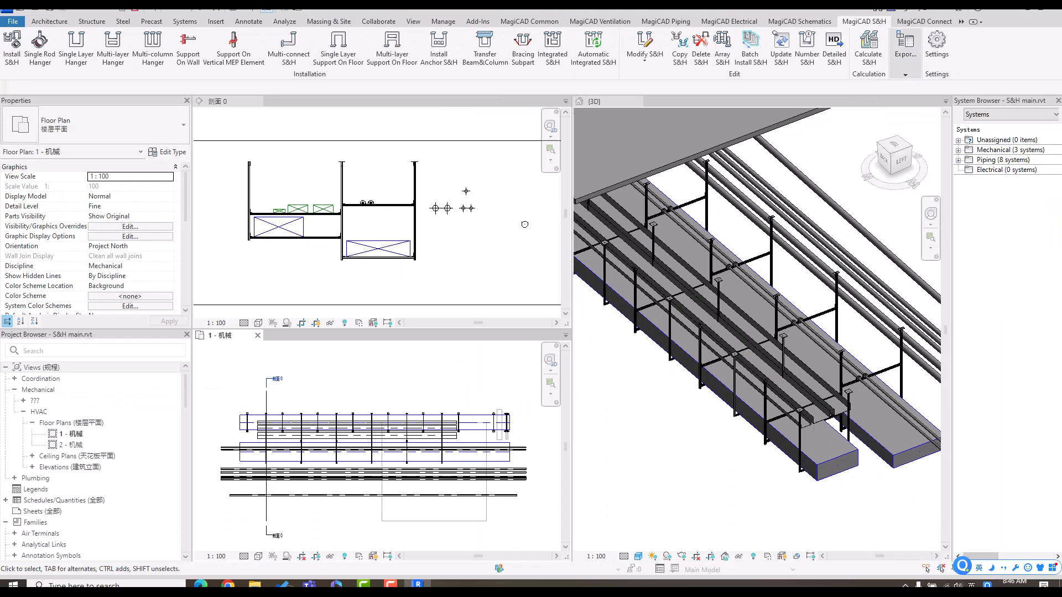
{"action": "left_click", "coordinate": [905, 100]}
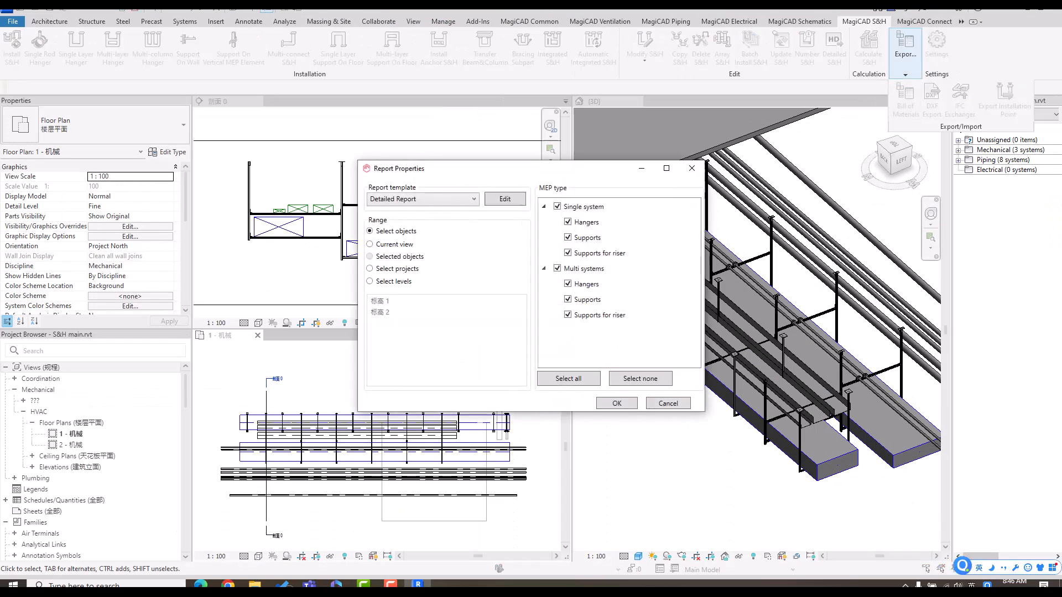
{"action": "left_click", "coordinate": [422, 199]}
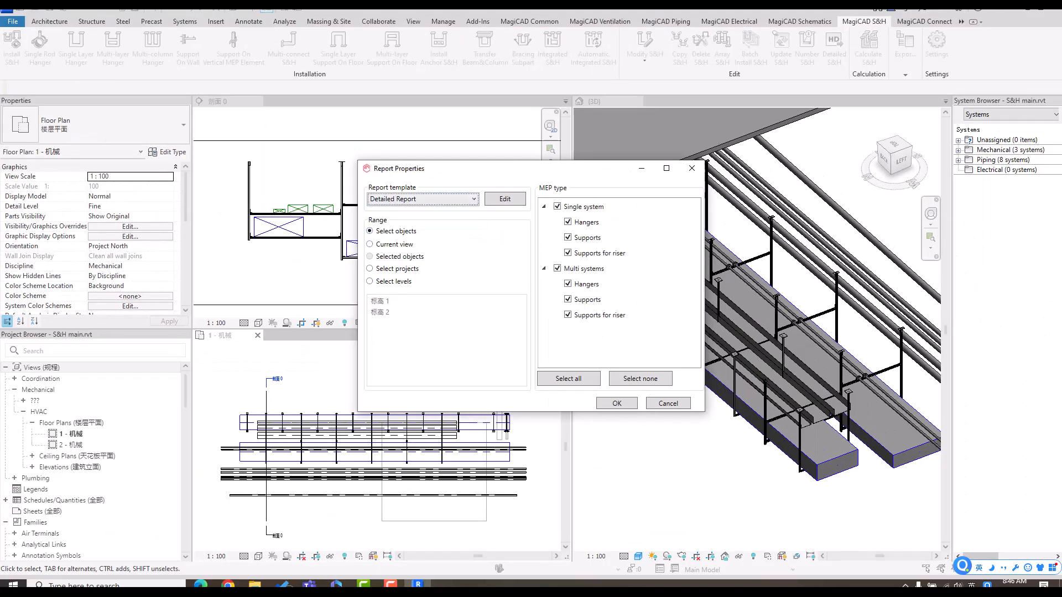
{"action": "left_click", "coordinate": [667, 403]}
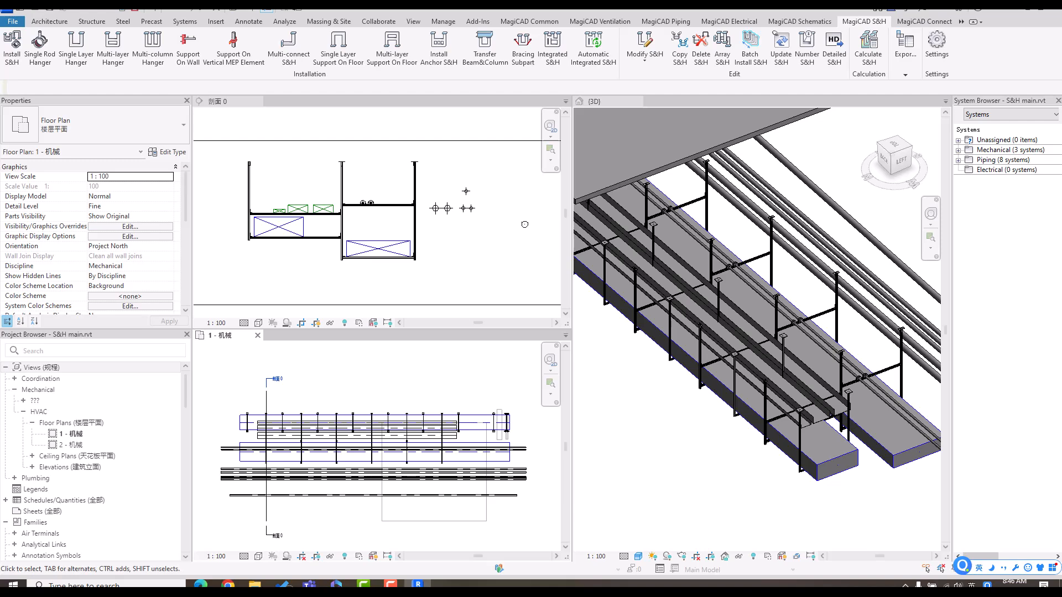
- Generate a bill of materials for the current view with the Detailed Report template, including all single and multi system hangers and supports
{"action": "left_click", "coordinate": [906, 69]}
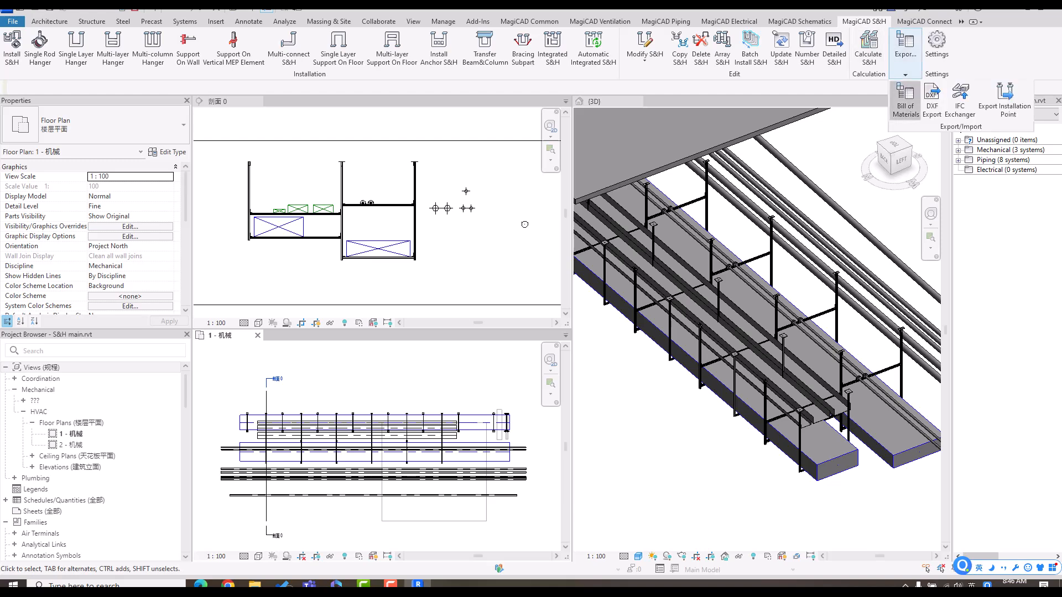
{"action": "left_click", "coordinate": [906, 100]}
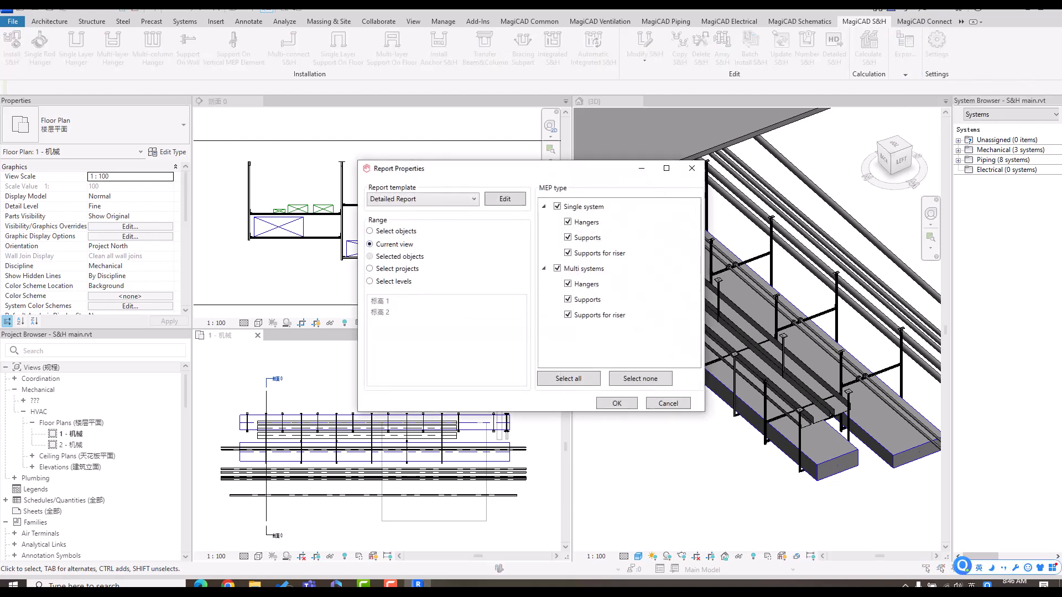
{"action": "left_click", "coordinate": [616, 403]}
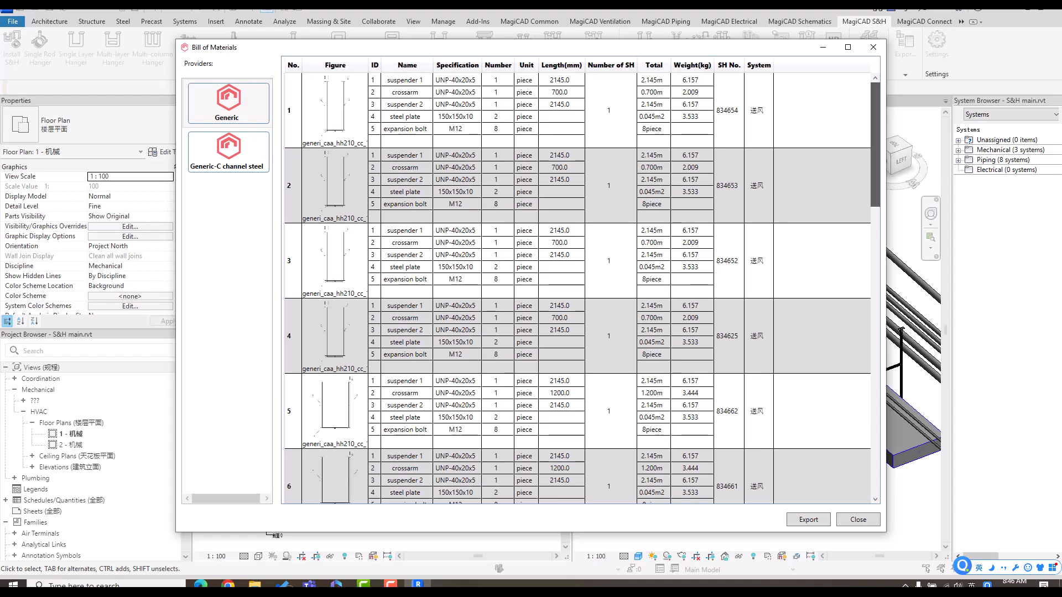
- Examine the individual hanger entries of the Generic provider in the detailed bill of materials, including rows 1 and 3, and close the report
{"action": "scroll", "coordinate": [576, 288], "scroll_direction": "down", "scroll_amount": 3}
{"action": "scroll", "coordinate": [581, 288], "scroll_direction": "down", "scroll_amount": 8}
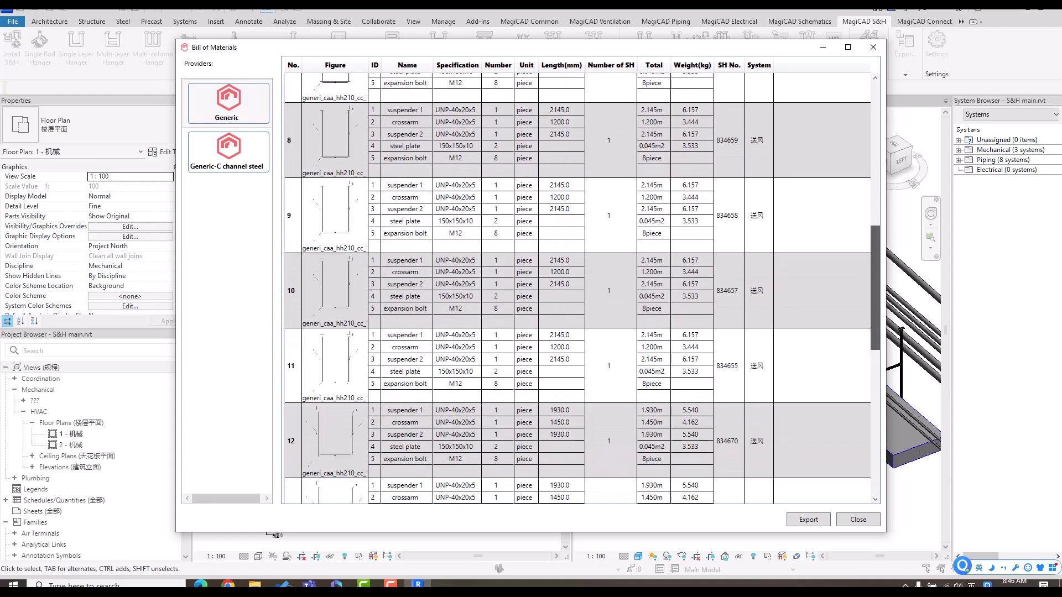
{"action": "left_click_drag", "start_coordinate": [875, 287], "coordinate": [875, 144]}
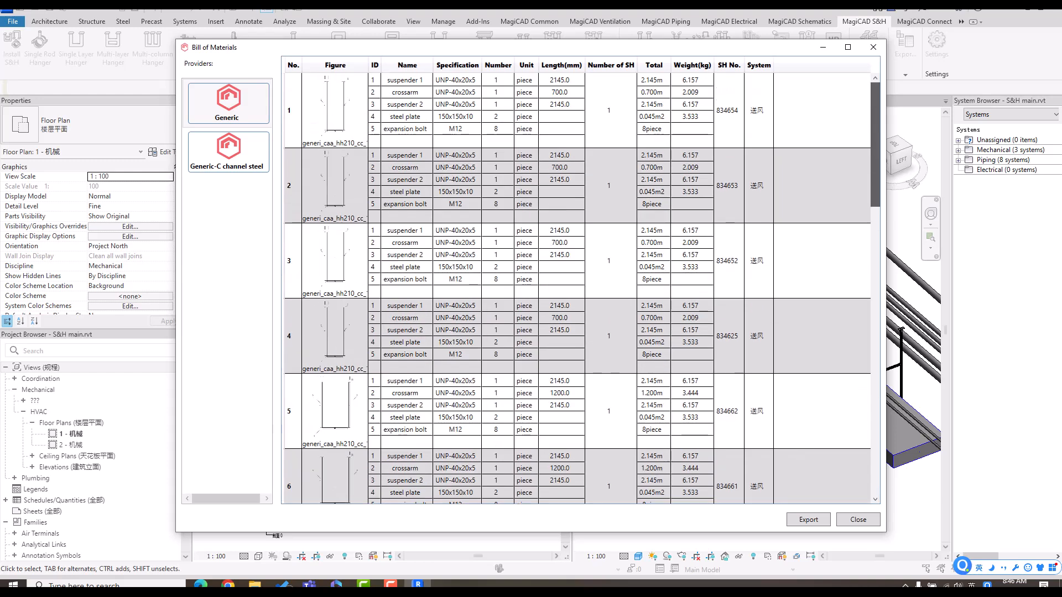
{"action": "left_click", "coordinate": [407, 110]}
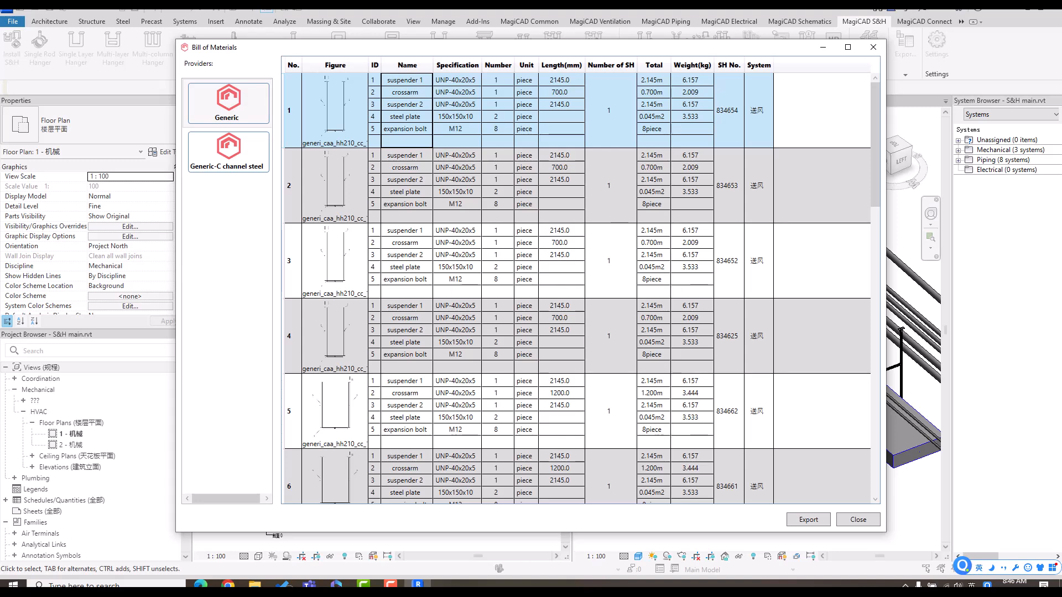
{"action": "left_click", "coordinate": [407, 260]}
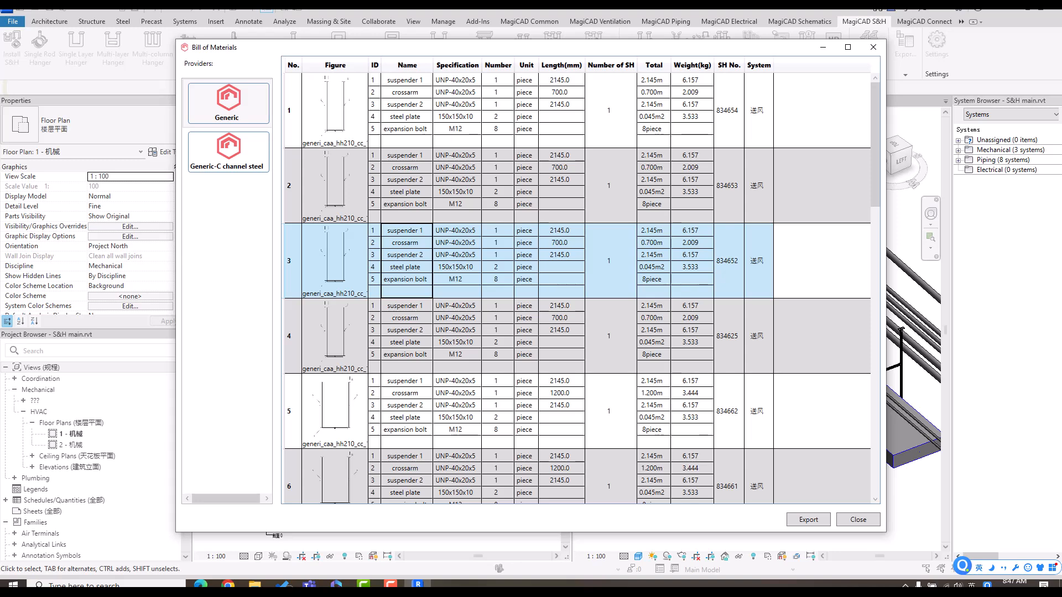
{"action": "left_click", "coordinate": [873, 47]}
- Generate the bill of materials again with the report template that summarizes total quantities and weights per material
{"action": "left_click", "coordinate": [905, 55]}
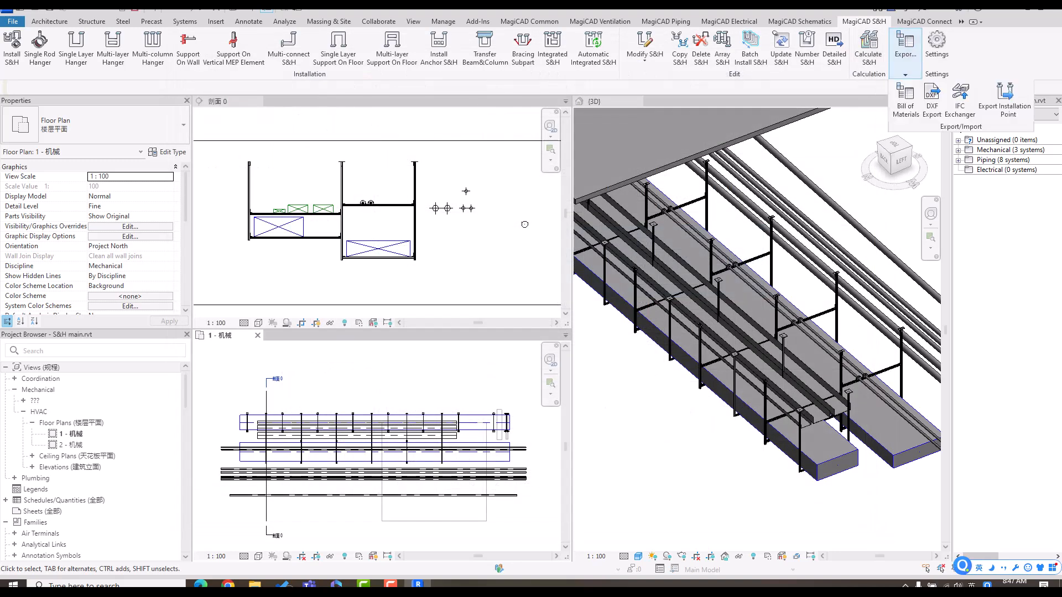
{"action": "left_click", "coordinate": [905, 101]}
{"action": "left_click", "coordinate": [423, 199]}
{"action": "left_click", "coordinate": [394, 223]}
{"action": "left_click", "coordinate": [617, 403]}
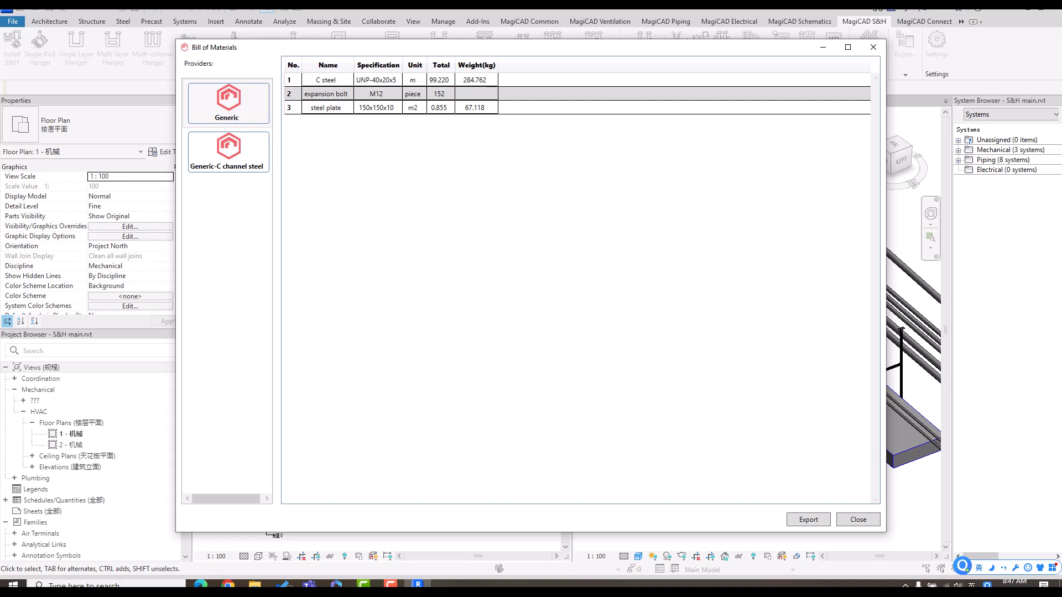
- Open the destination folder selection for exporting the summarized bill of materials, cancel it and close the report
{"action": "left_click", "coordinate": [808, 520]}
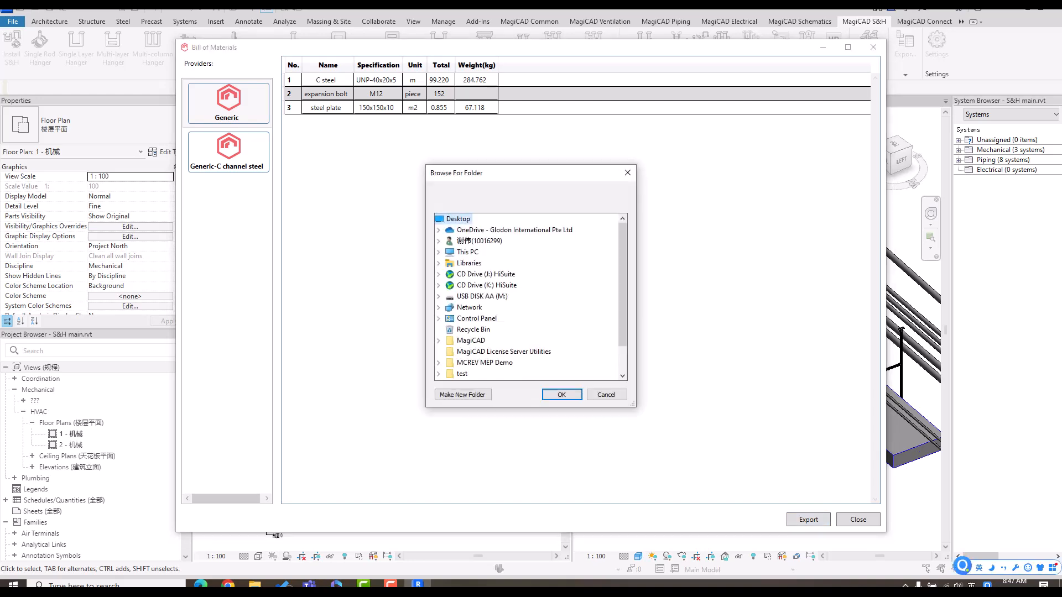
{"action": "left_click", "coordinate": [606, 395]}
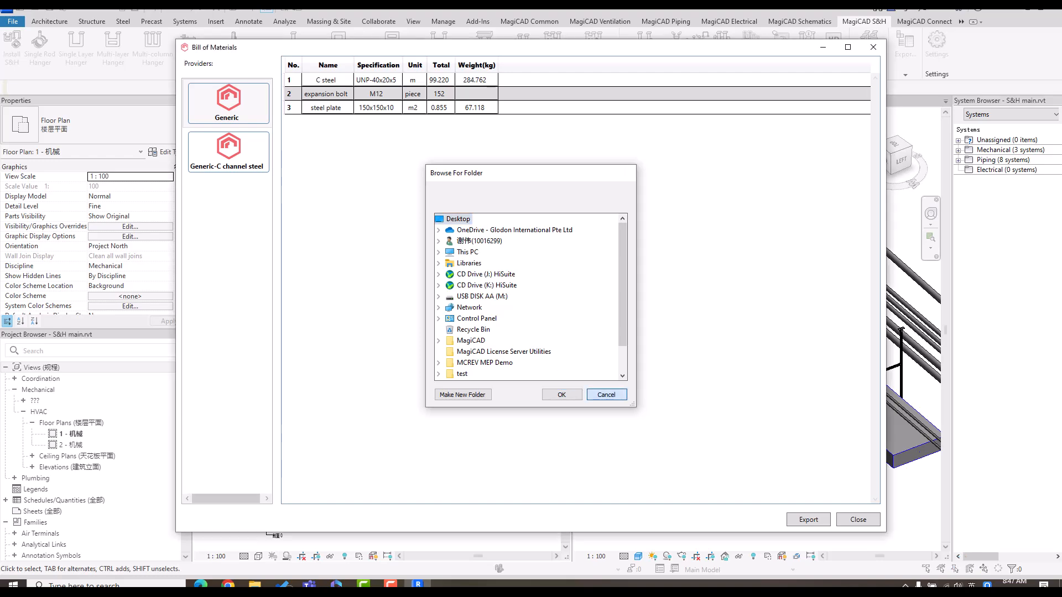
{"action": "left_click", "coordinate": [858, 519]}
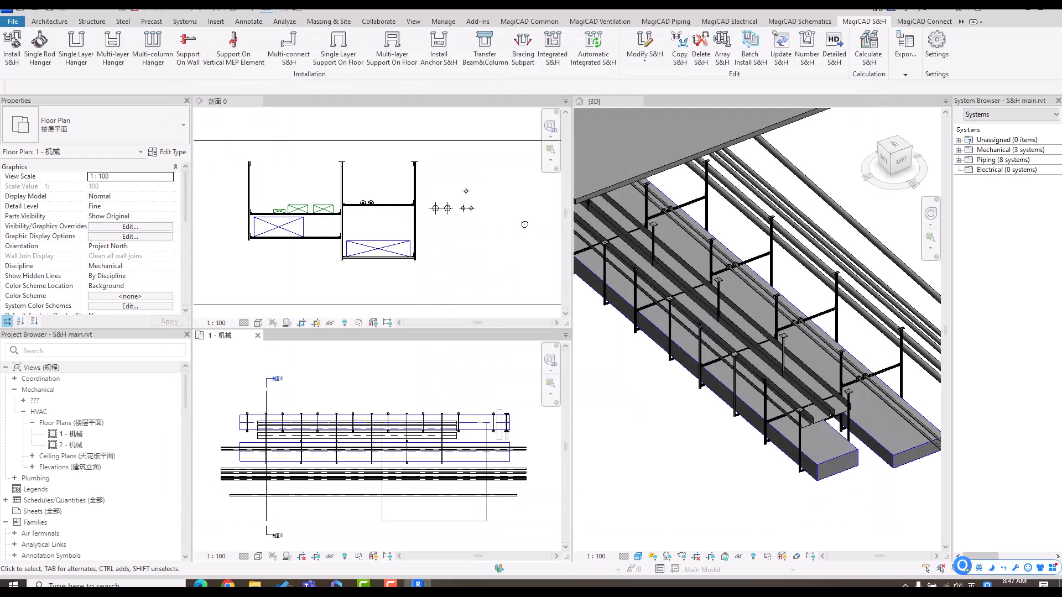